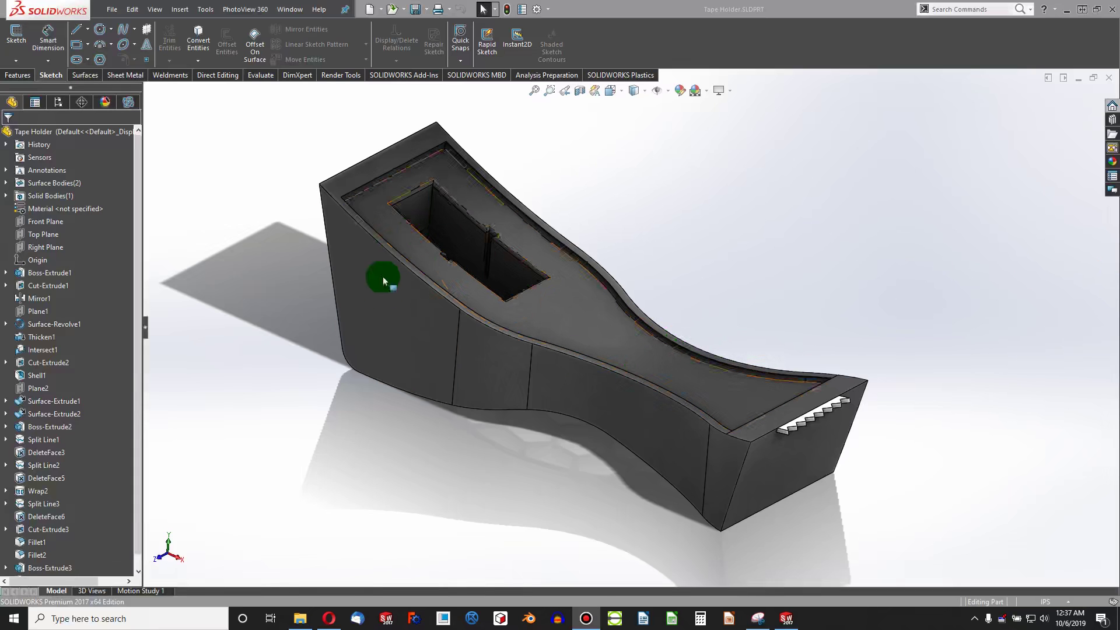
- Examine the finished tape holder's honeycomb underside and top recess from several angles
middle_drag(510, 419, 519, 190)
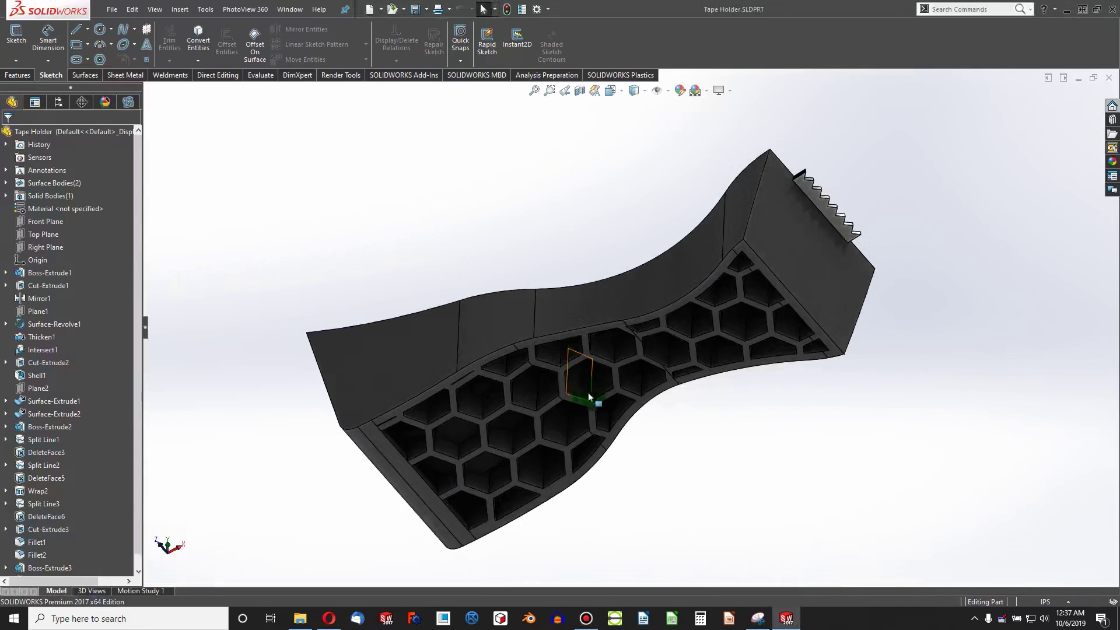
middle_drag(519, 434, 537, 325)
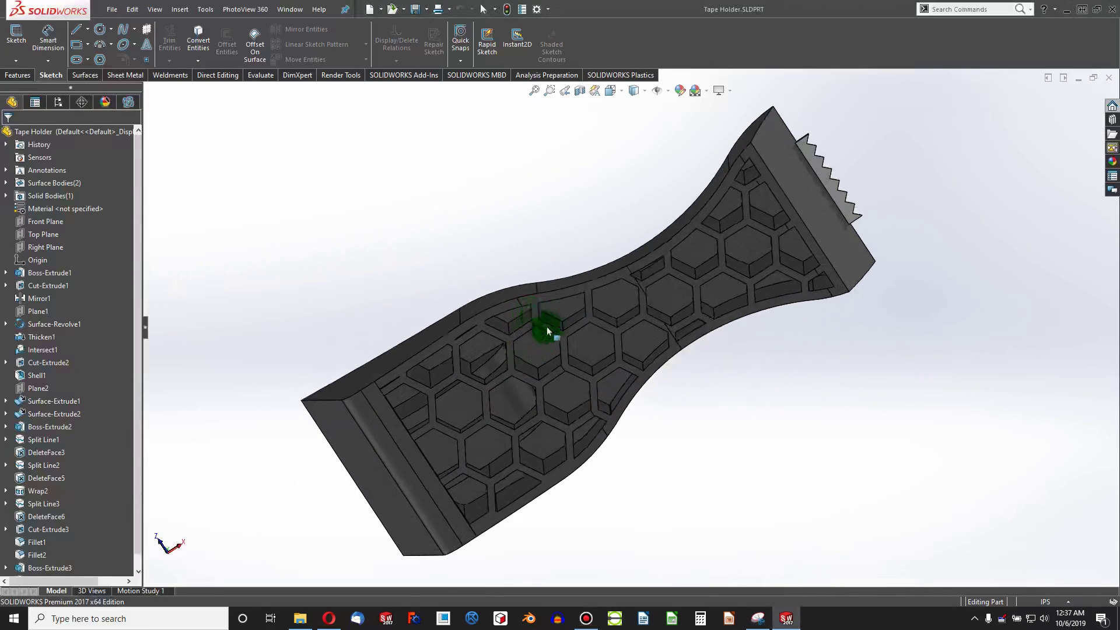
scroll(629, 314, down, 5)
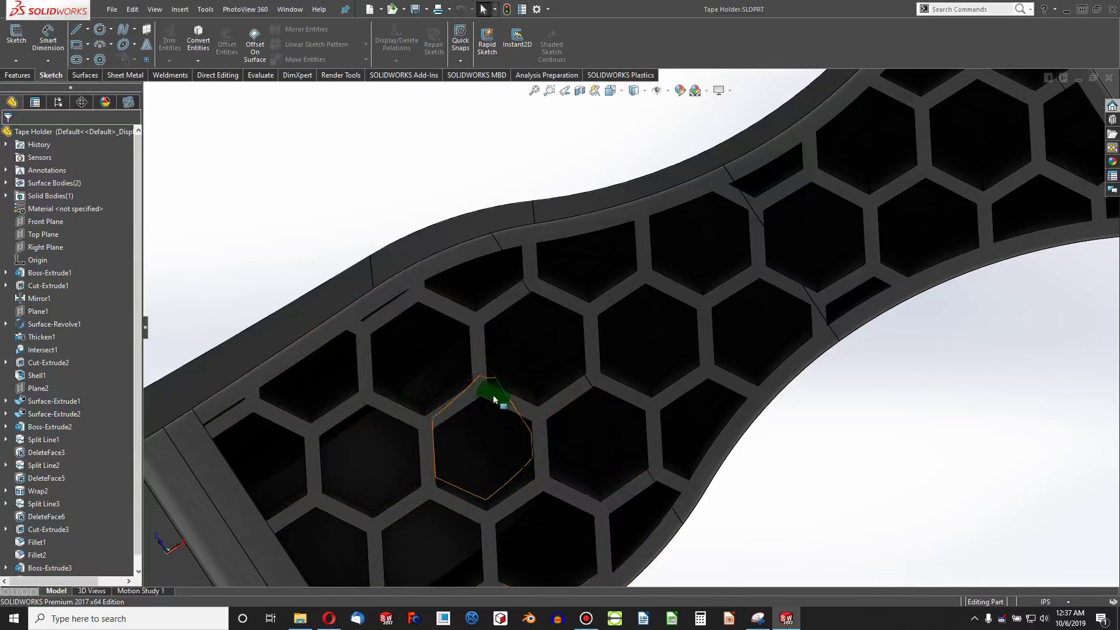
scroll(492, 394, up, 5)
scroll(679, 300, down, 5)
middle_drag(687, 345, 718, 254)
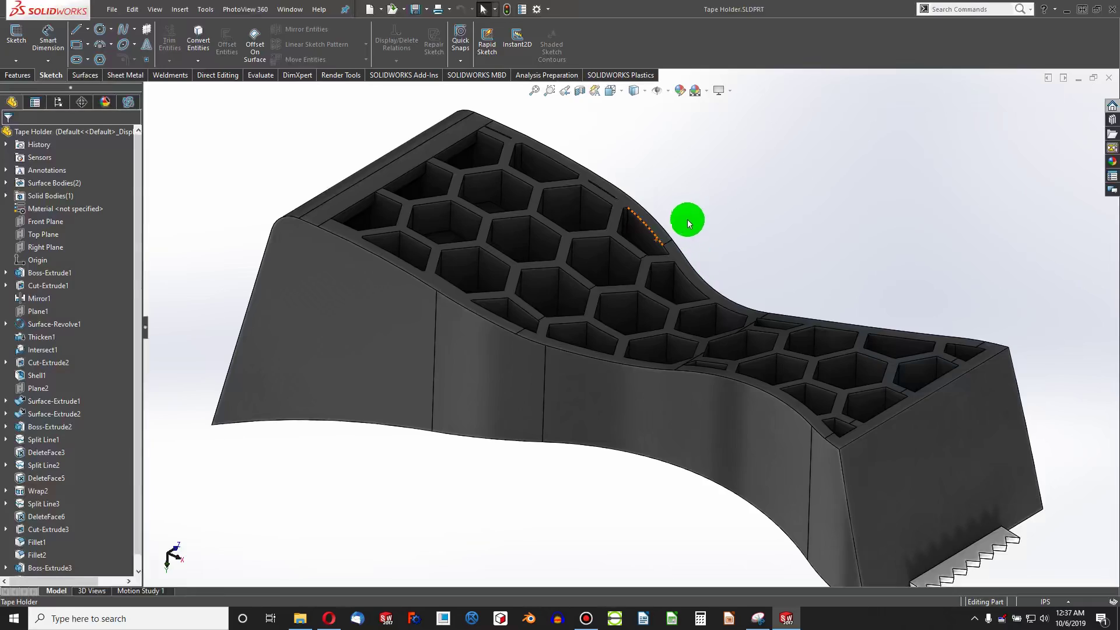
middle_drag(694, 196, 771, 456)
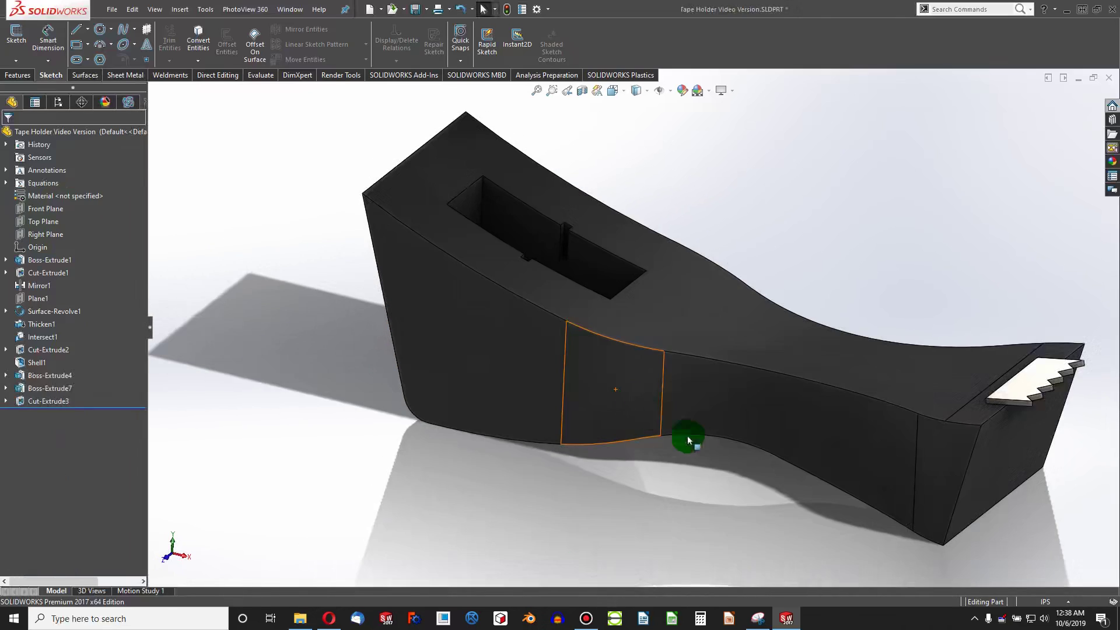
- Roll the model back to before Cut-Extrude2 to inspect the tape opening, and restore the full feature history
mouse_move(682, 438)
middle_down()
mouse_move(752, 400)
mouse_move(707, 426)
mouse_move(680, 218)
mouse_move(670, 425)
middle_up()
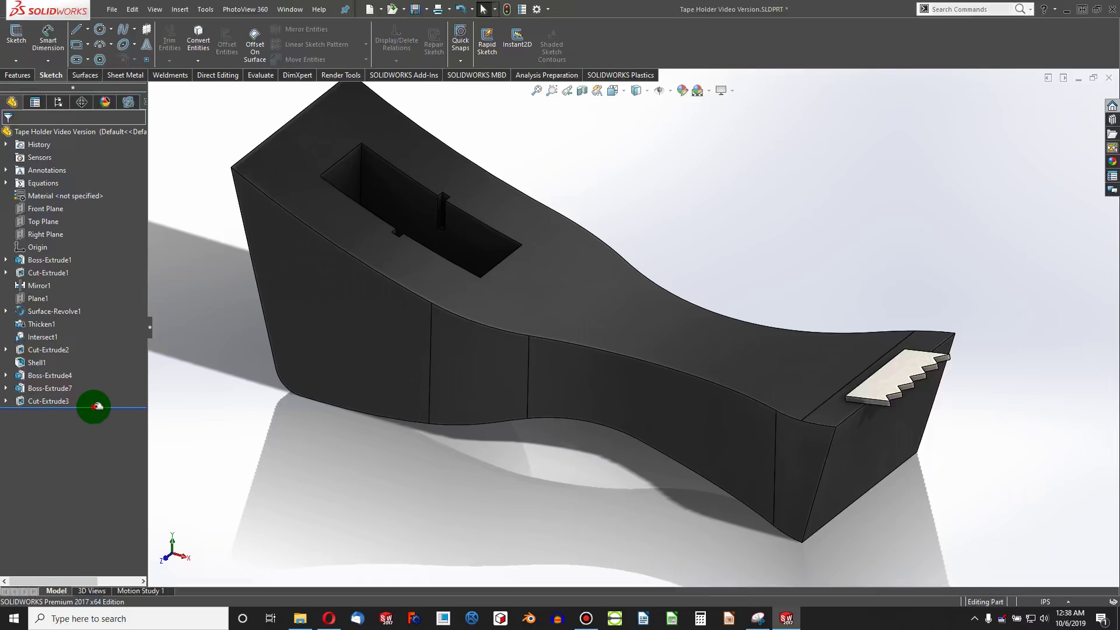
drag(94, 407, 97, 363)
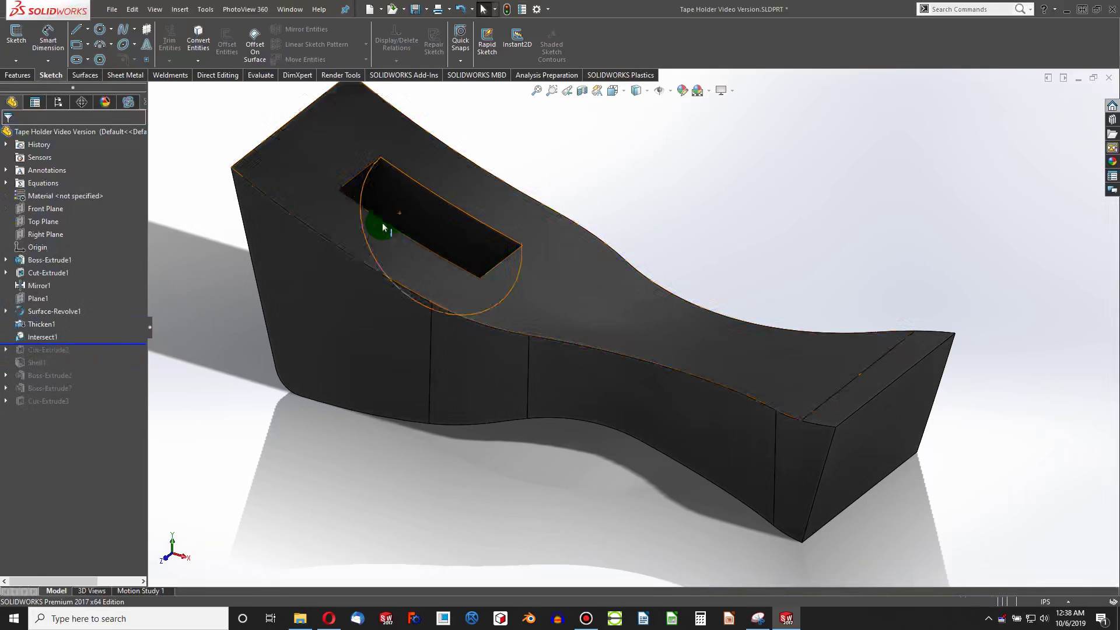
middle_drag(454, 219, 425, 299)
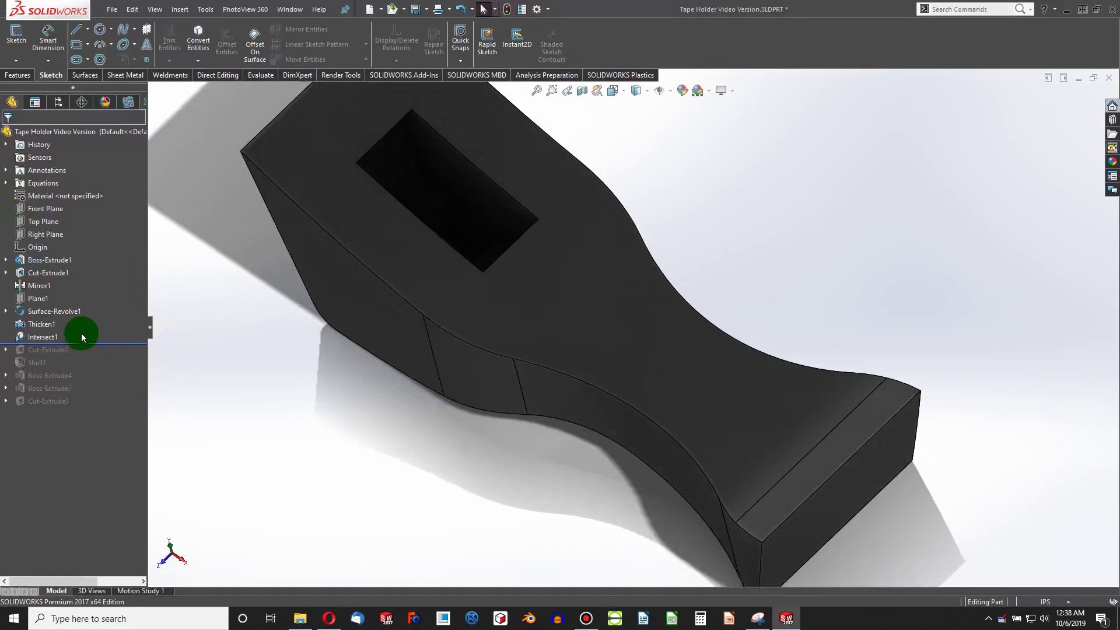
drag(86, 347, 87, 408)
middle_drag(435, 388, 571, 401)
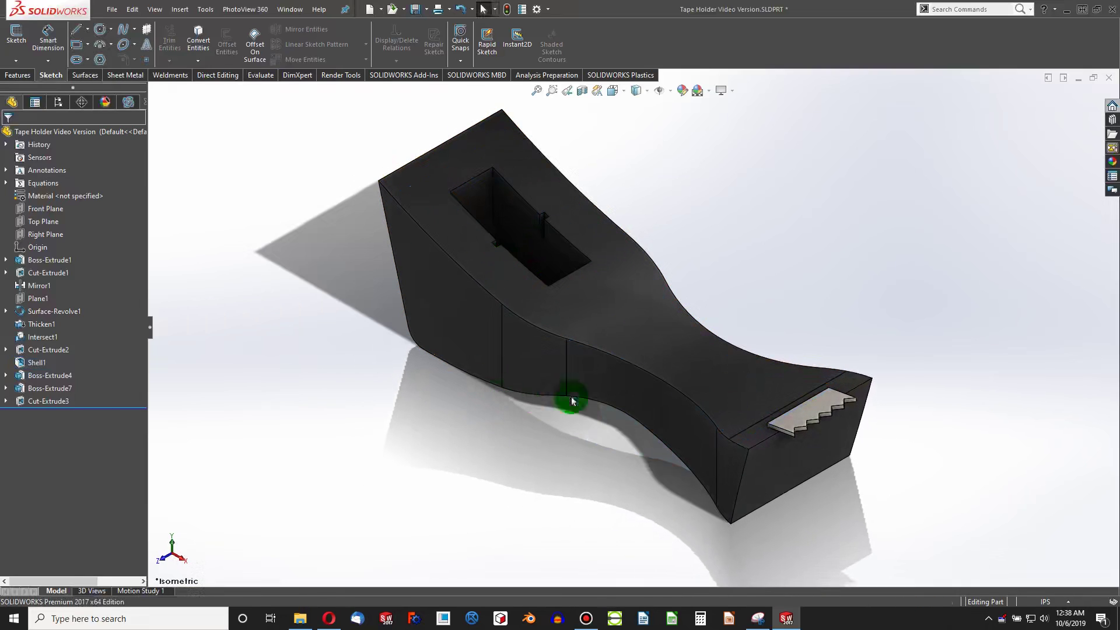
- Examine the position of Plane1, the curved top face and the hollow underside with its wavy bottom rim
click(37, 300)
key(ctrl+8)
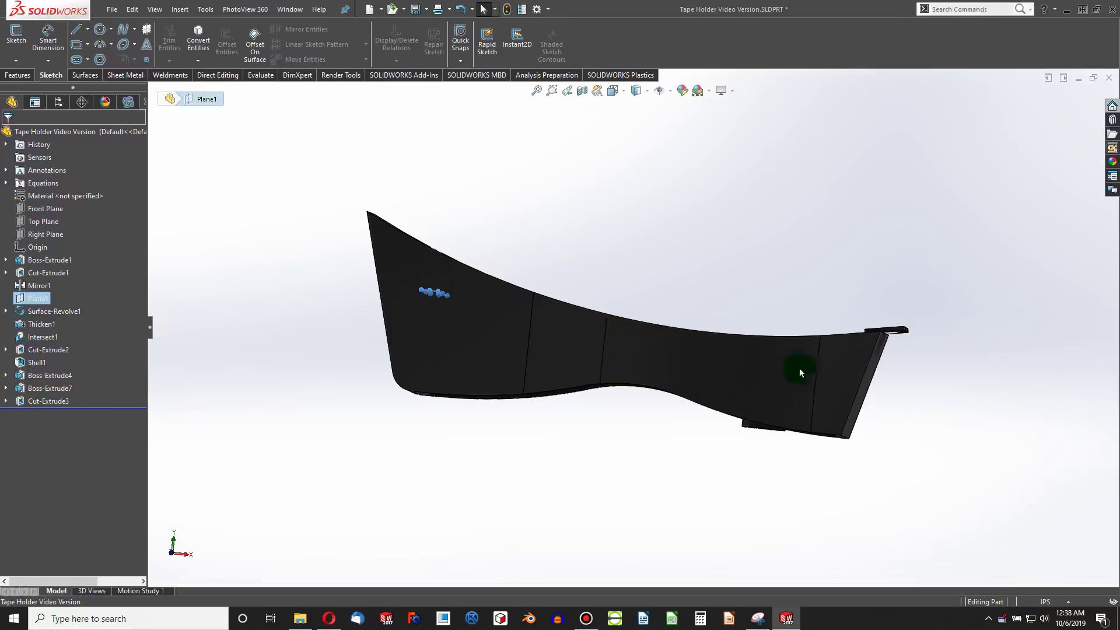
key(ctrl+7)
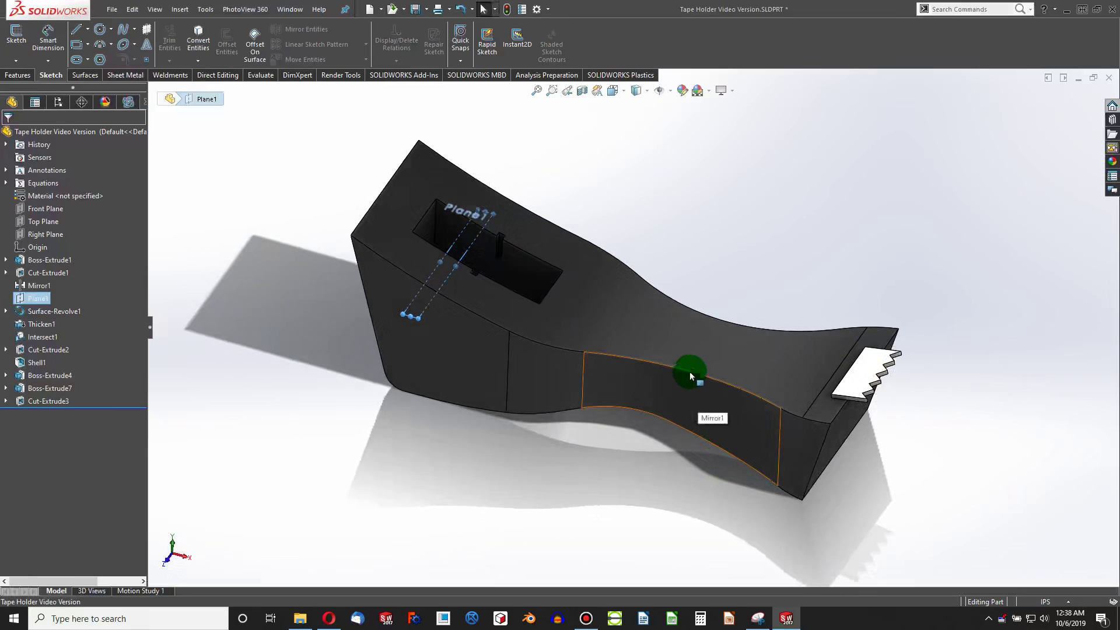
scroll(588, 407, down, 2)
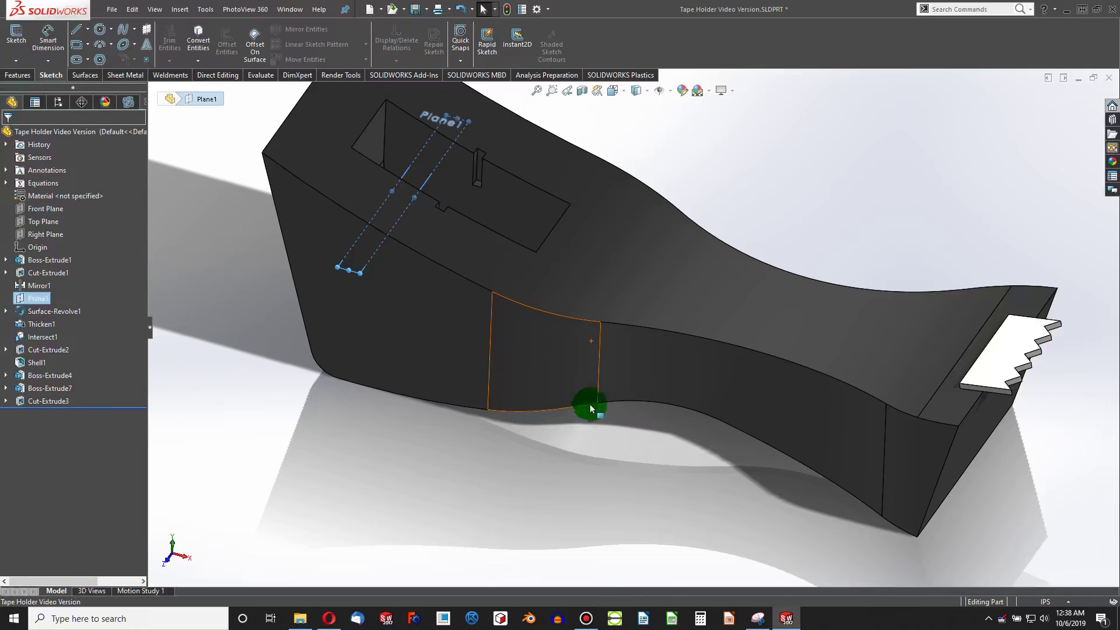
click(647, 443)
middle_drag(655, 405, 657, 293)
click(658, 293)
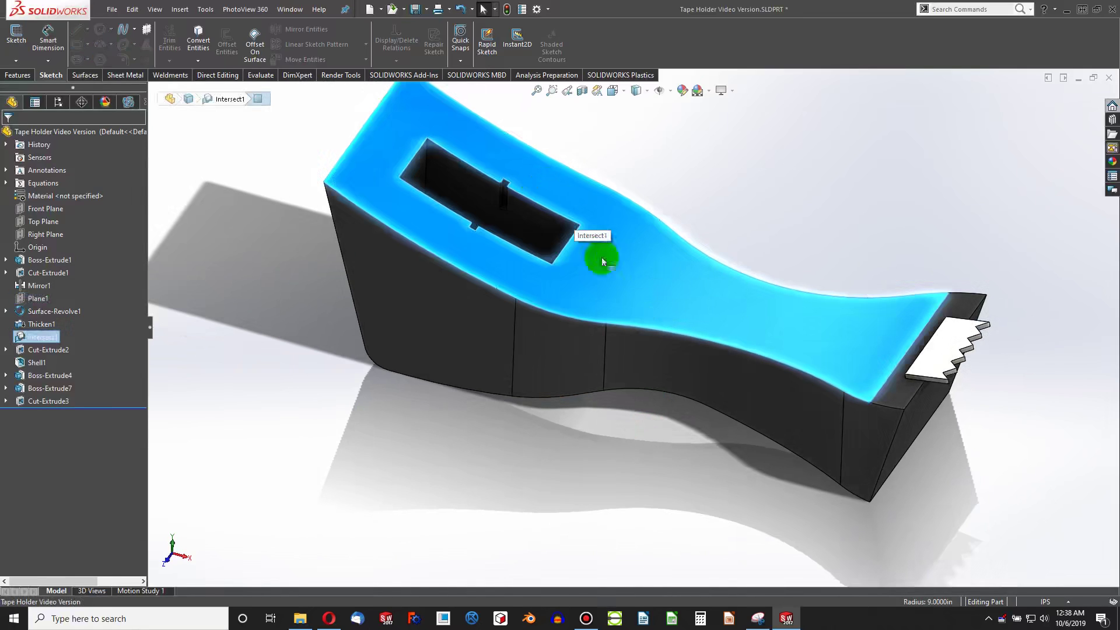
middle_drag(767, 335, 723, 316)
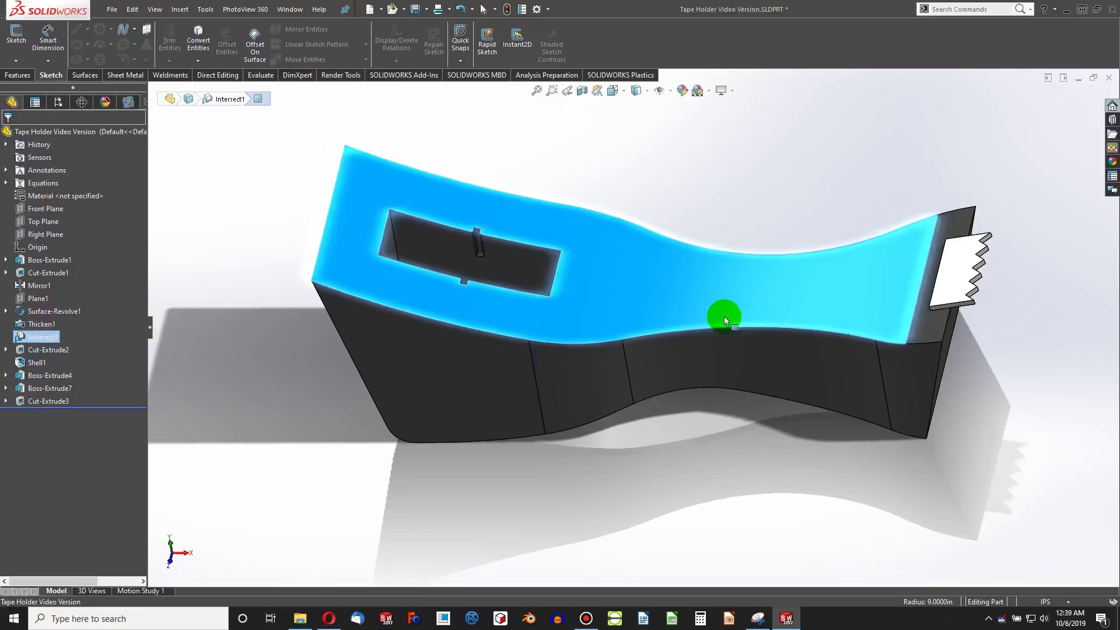
middle_drag(879, 317, 653, 467)
click(628, 283)
ctrl+click(502, 392)
ctrl+click(612, 530)
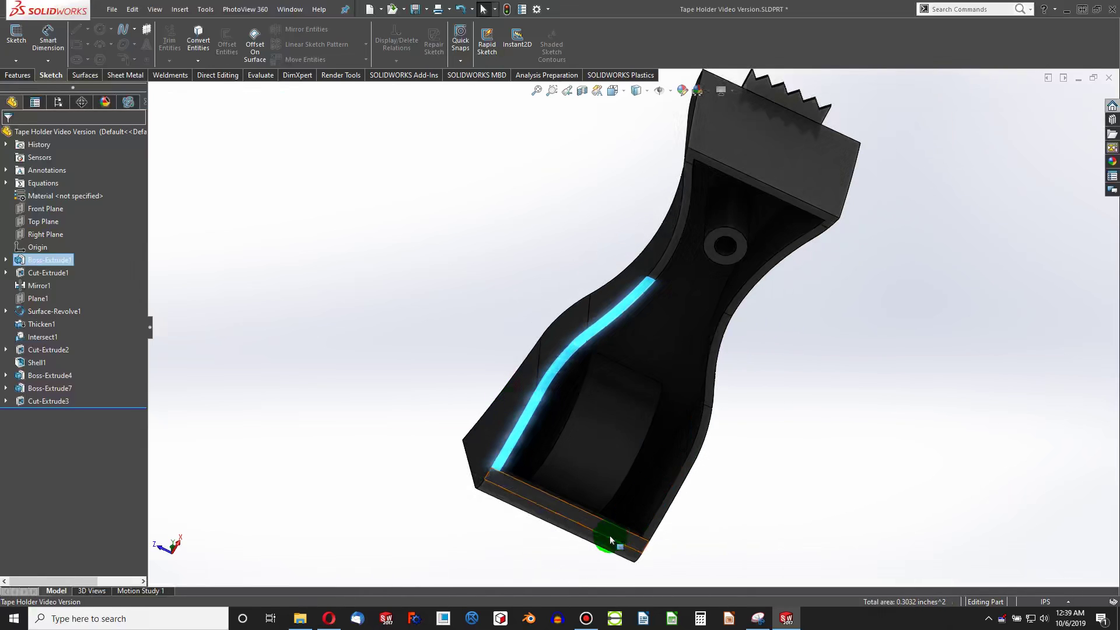
middle_drag(582, 463, 662, 569)
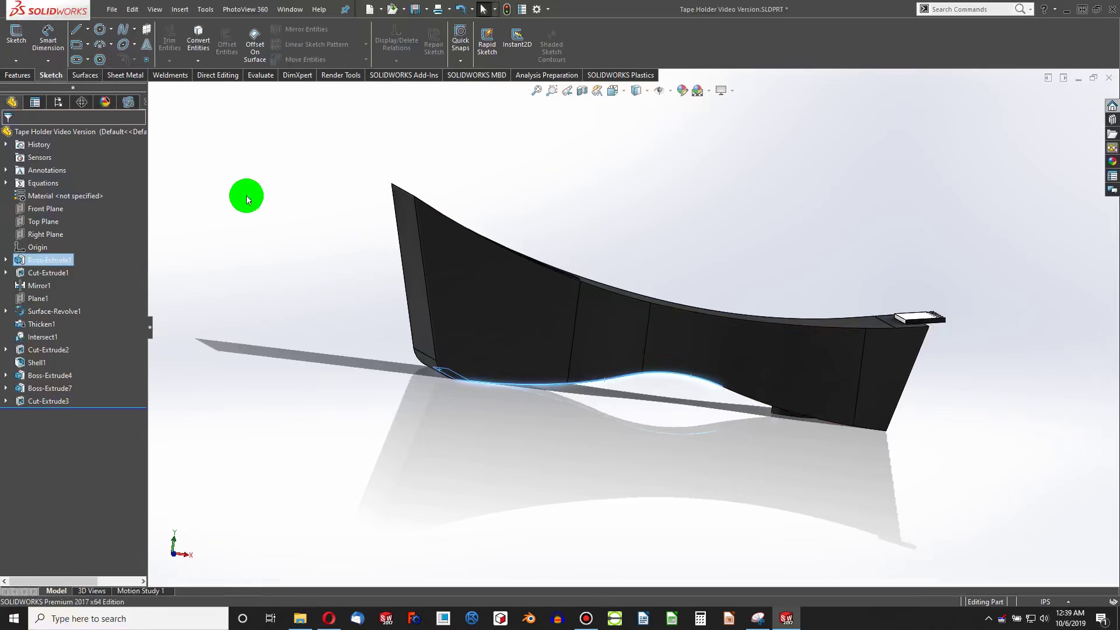
- Create a reference plane offset 0.375 in below Plane1
click(246, 195)
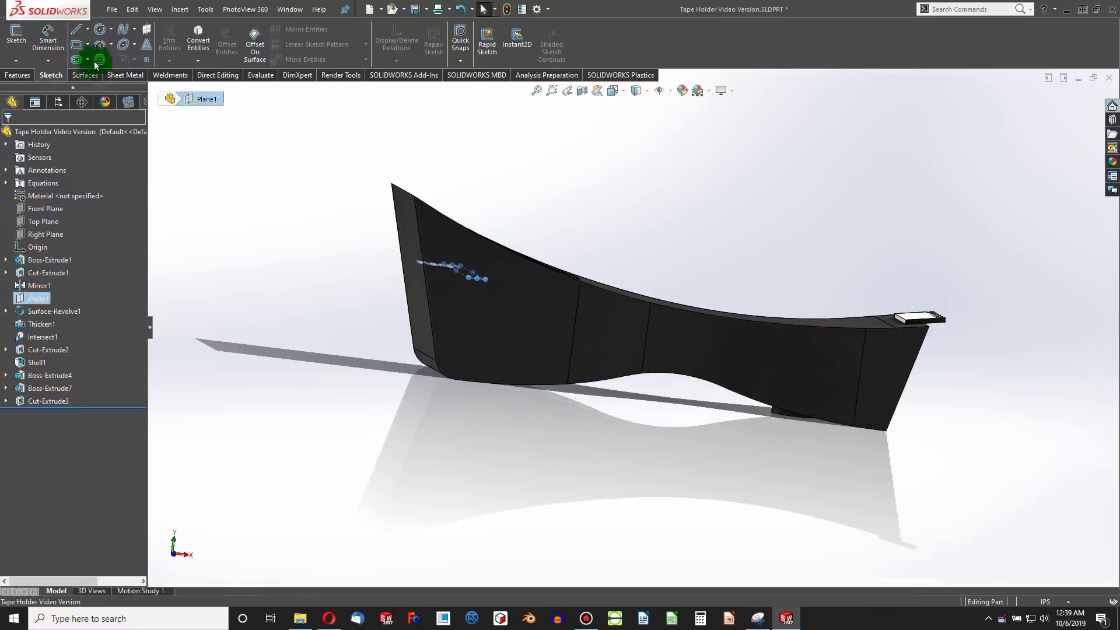
click(18, 76)
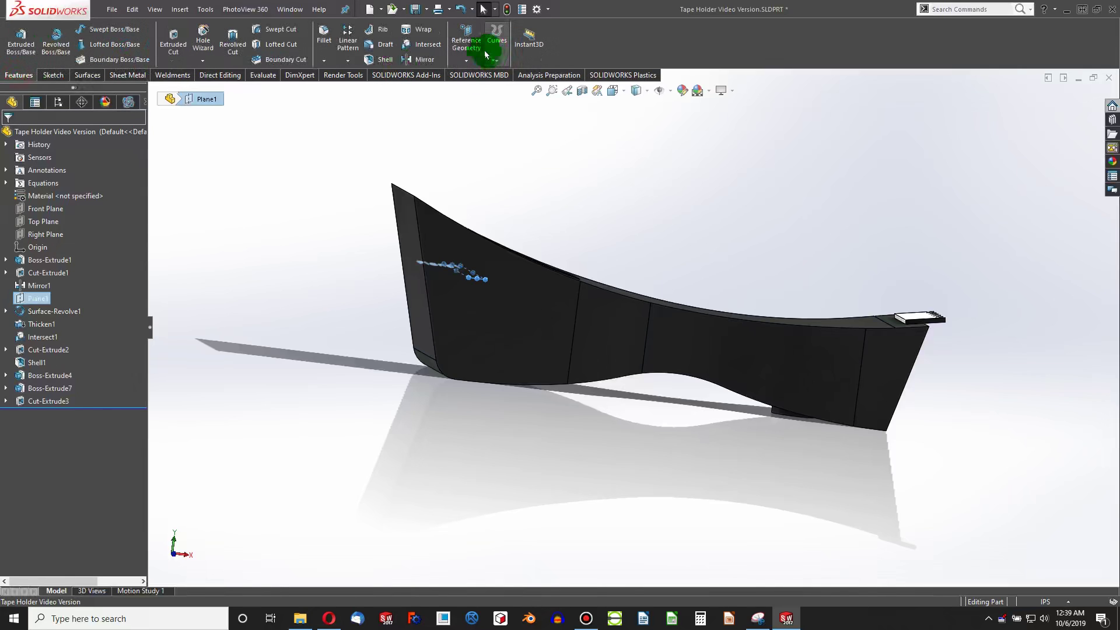
click(466, 43)
click(491, 76)
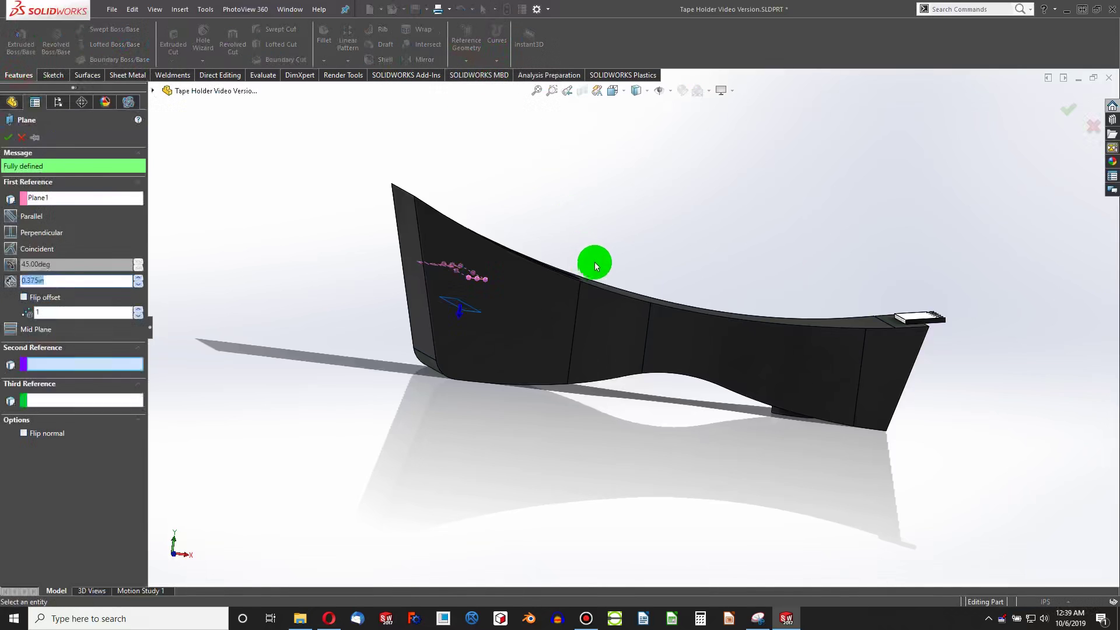
mouse_move(594, 260)
middle_down()
mouse_move(541, 260)
mouse_move(565, 210)
mouse_move(569, 251)
mouse_move(494, 265)
middle_up()
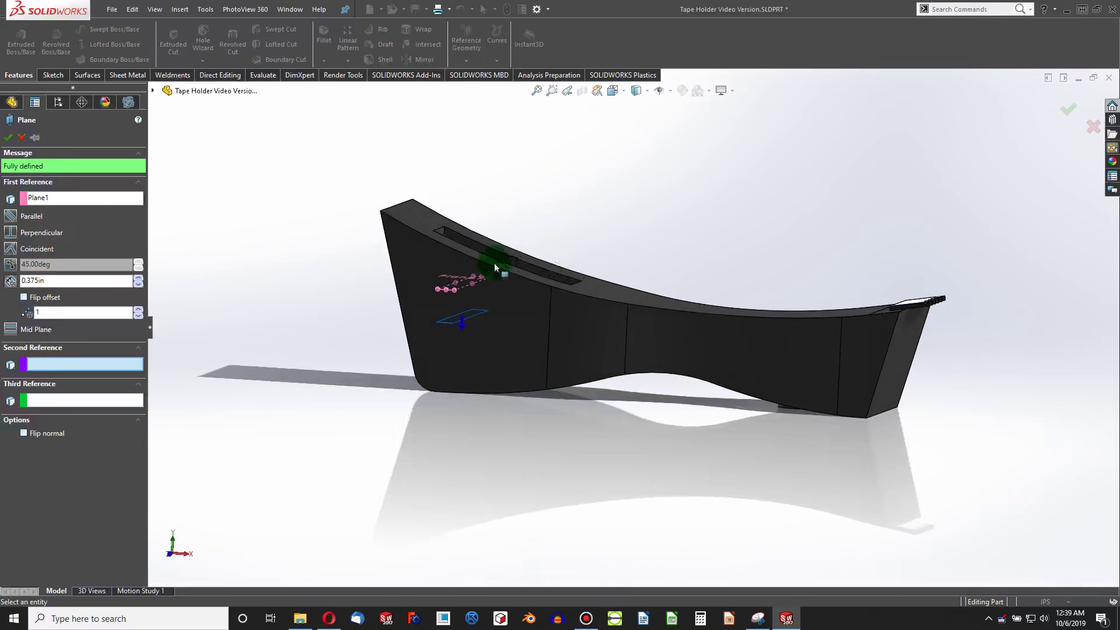
click(14, 137)
- Enlarge the new plane's displayed boundary so it spans past both ends and sides of the holder
middle_drag(520, 341, 456, 352)
drag(547, 388, 752, 467)
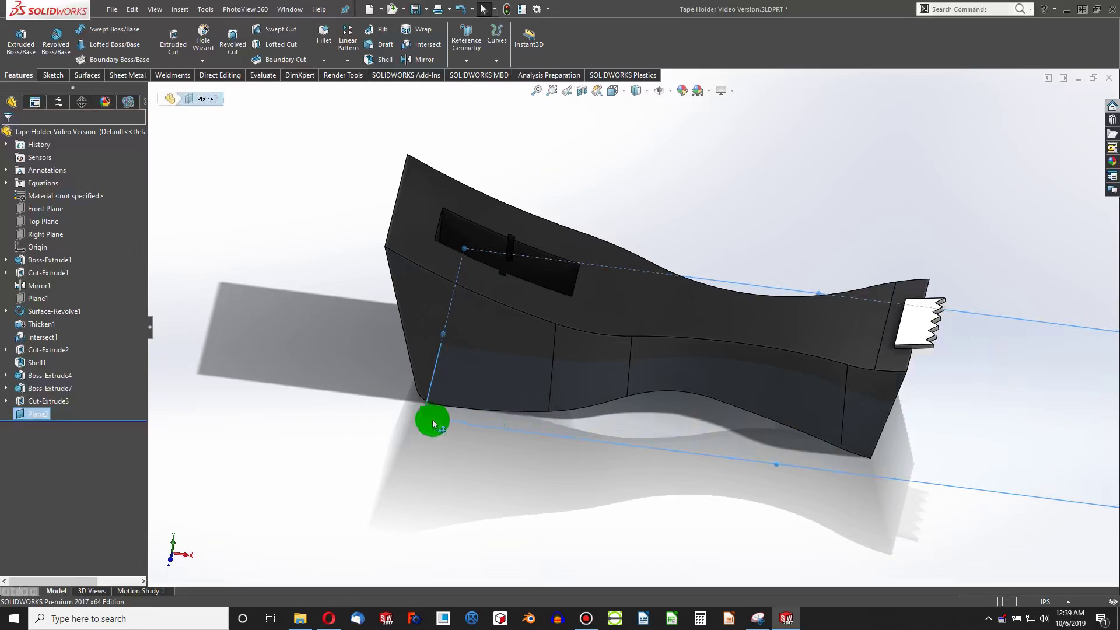
drag(423, 416, 242, 292)
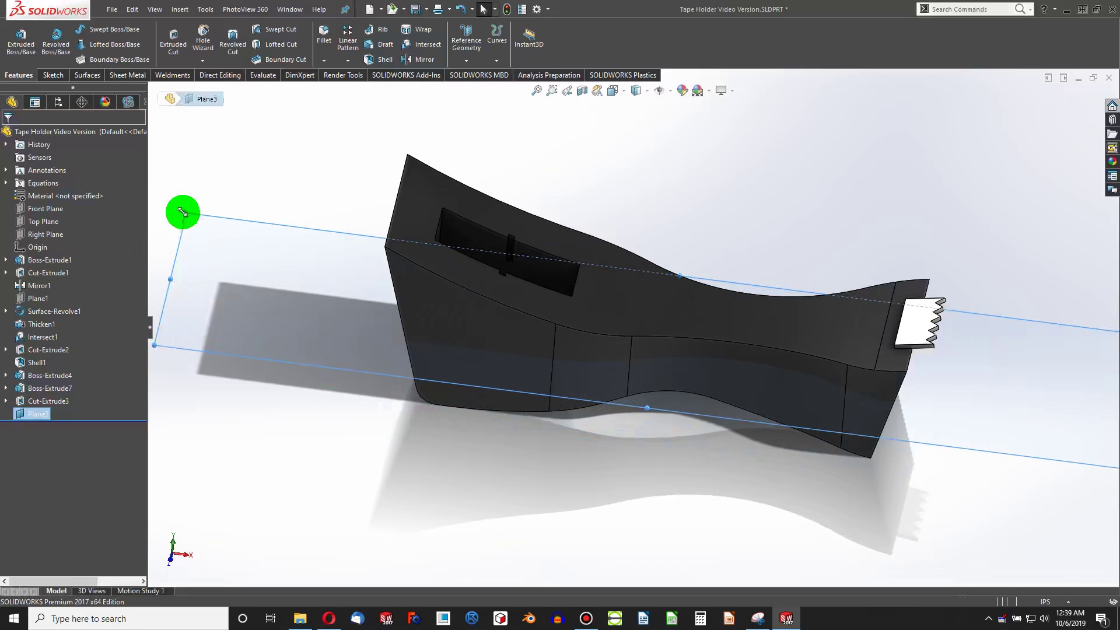
drag(196, 198, 197, 150)
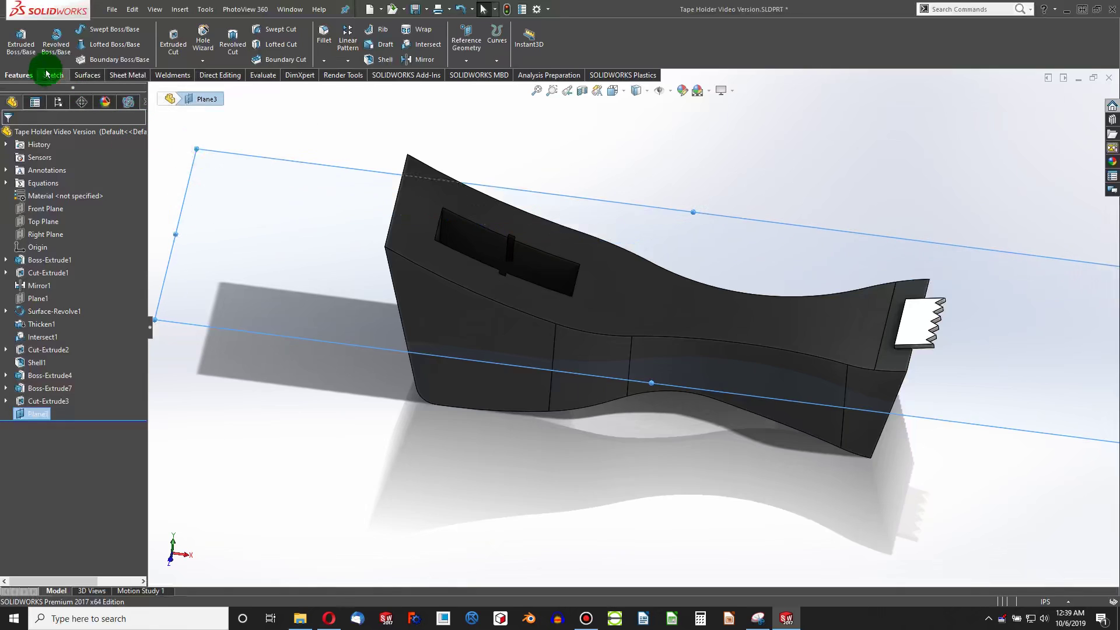
- Start a sketch on the new offset plane and hide the plane
click(51, 75)
click(16, 41)
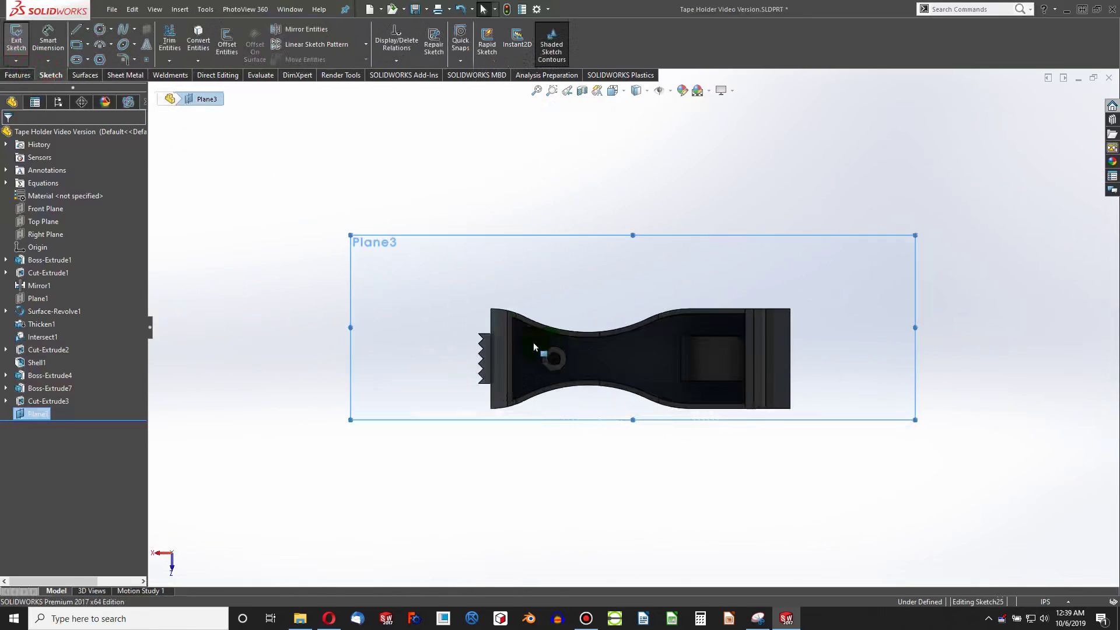
right_click(35, 413)
click(65, 398)
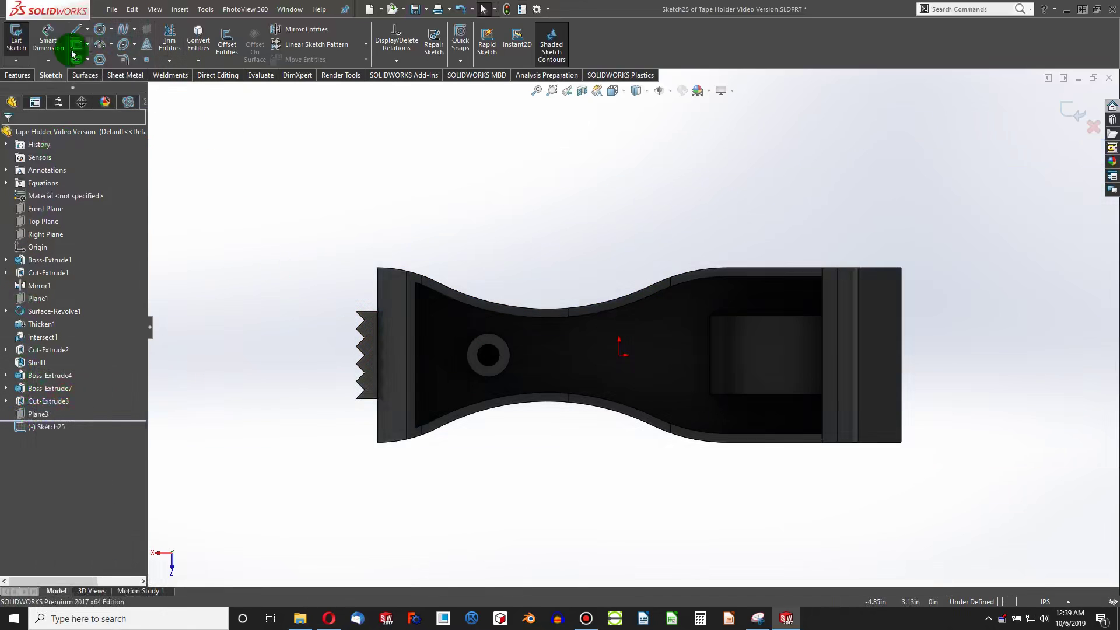
- Convert the outer outline of the shell's inner top face into sketch entities and make them all construction geometry
middle_drag(562, 366, 416, 349)
scroll(453, 369, up, 3)
scroll(570, 258, down, 3)
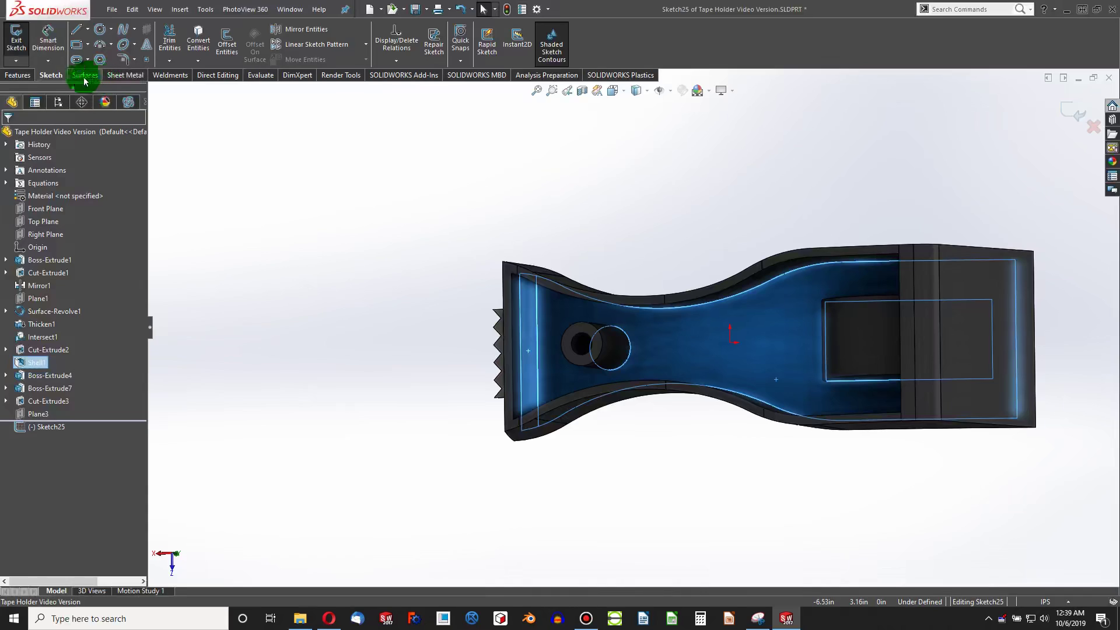
click(191, 46)
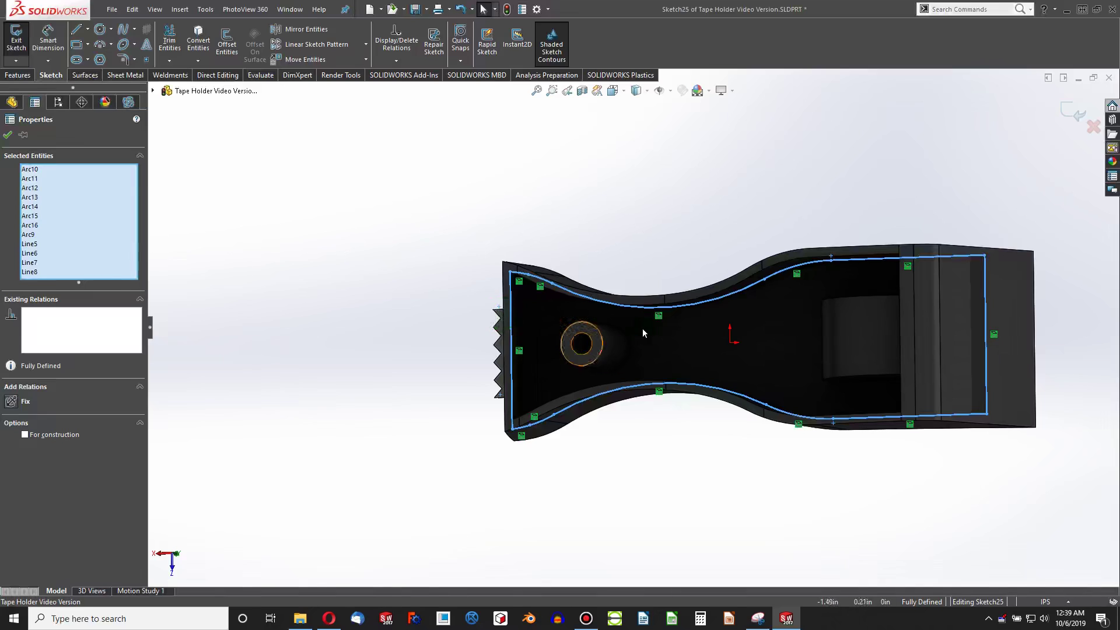
mouse_move(642, 328)
middle_down()
mouse_move(720, 388)
mouse_move(645, 300)
mouse_move(662, 264)
middle_up()
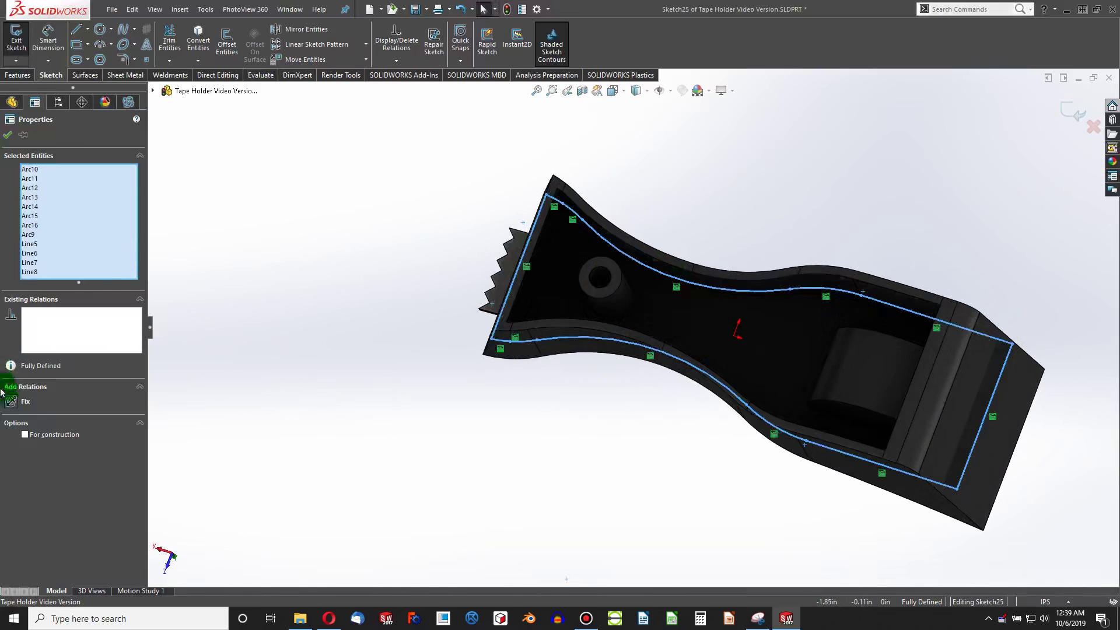
click(26, 435)
click(324, 387)
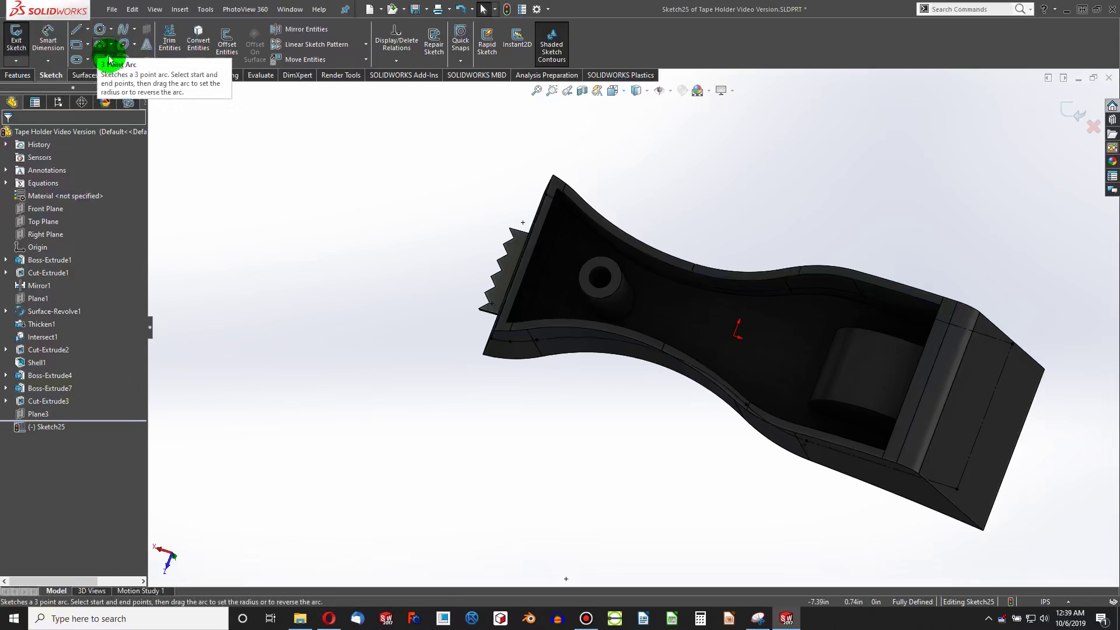
- Sketch two six-sided inscribed-circle polygons, each about 1 in across flats, side by side outside the holder's wide end
key(ctrl+8)
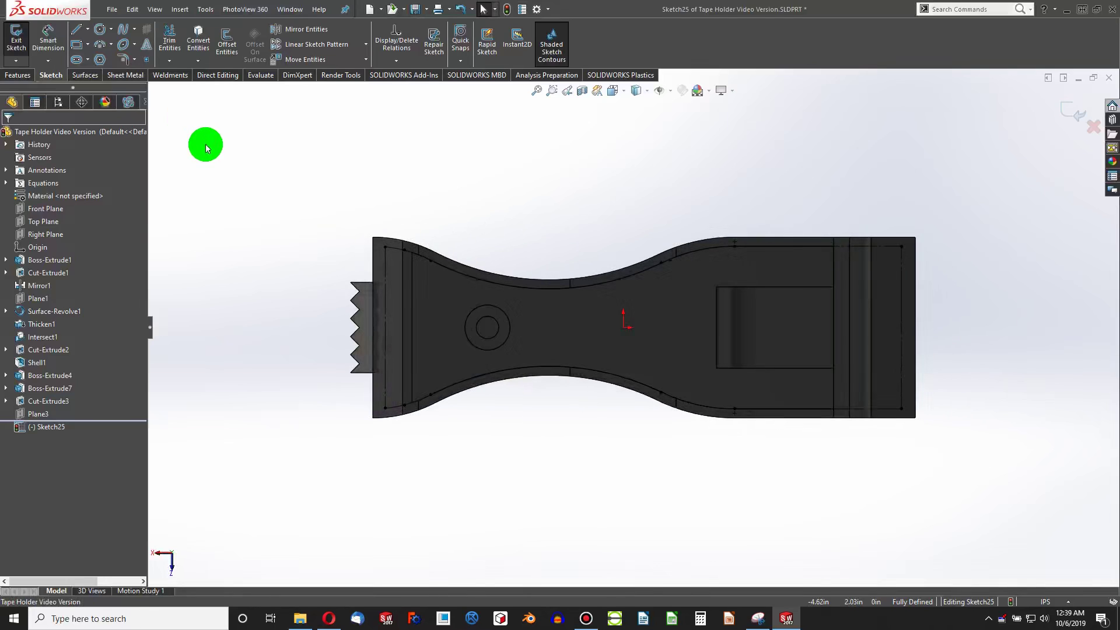
key(ctrl+8)
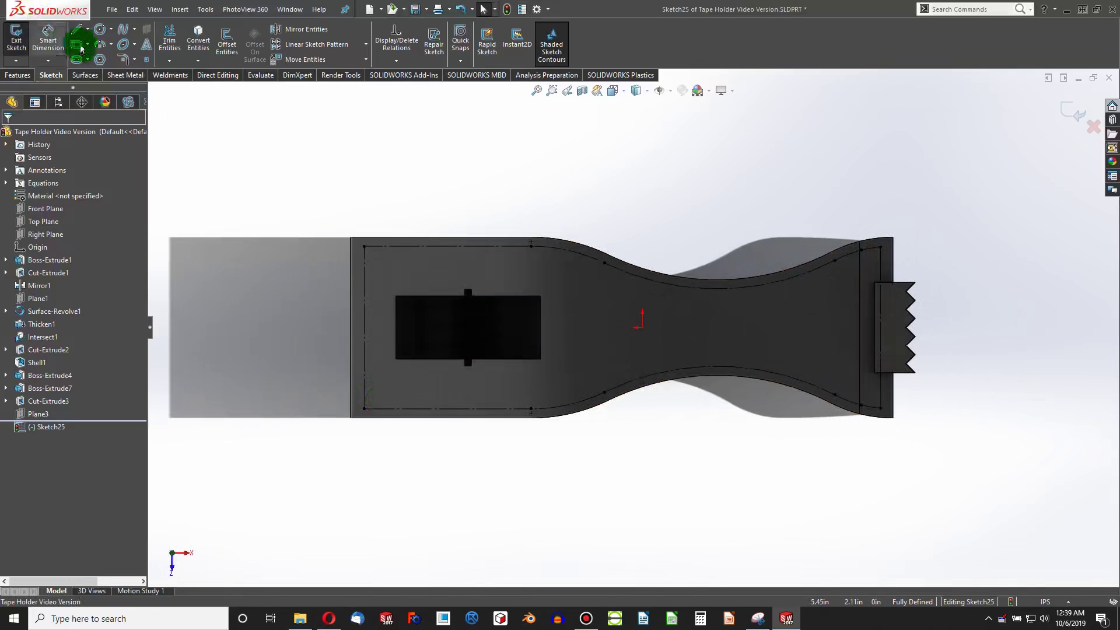
click(98, 60)
scroll(400, 362, up, 3)
scroll(482, 372, down, 2)
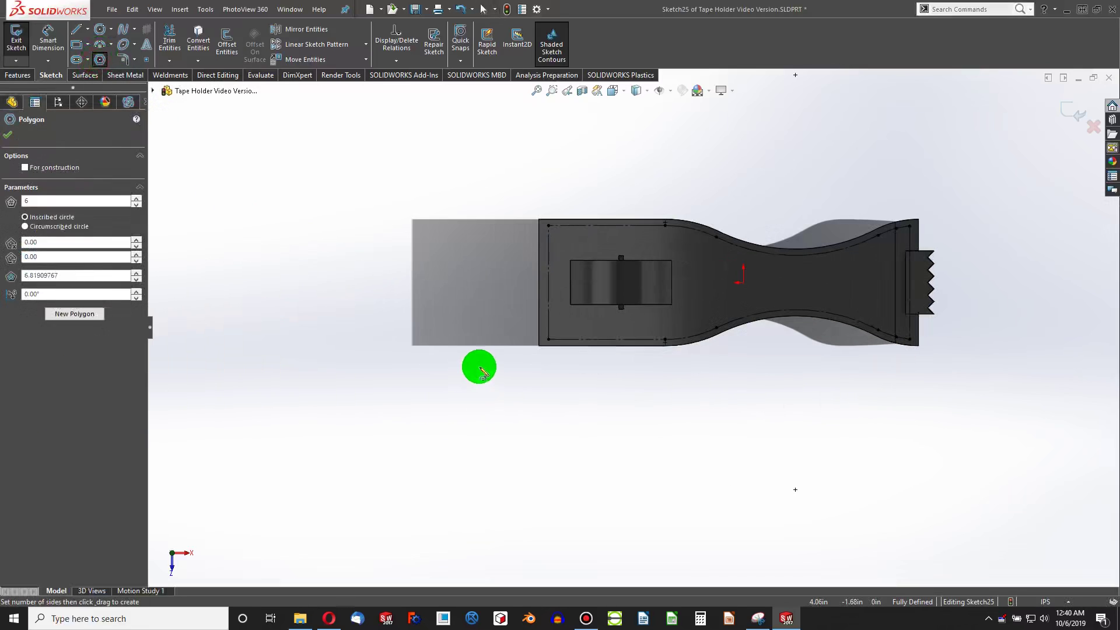
drag(469, 365, 489, 398)
drag(373, 407, 400, 435)
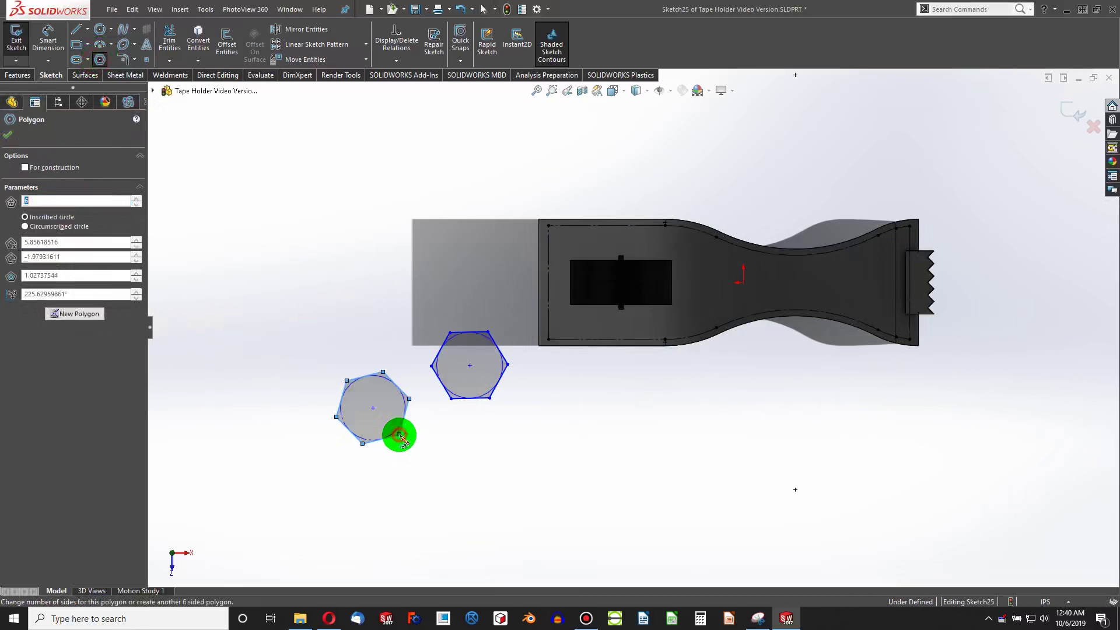
key(Escape)
- Add a horizontal relation to one side of each hexagon
scroll(391, 367, down, 3)
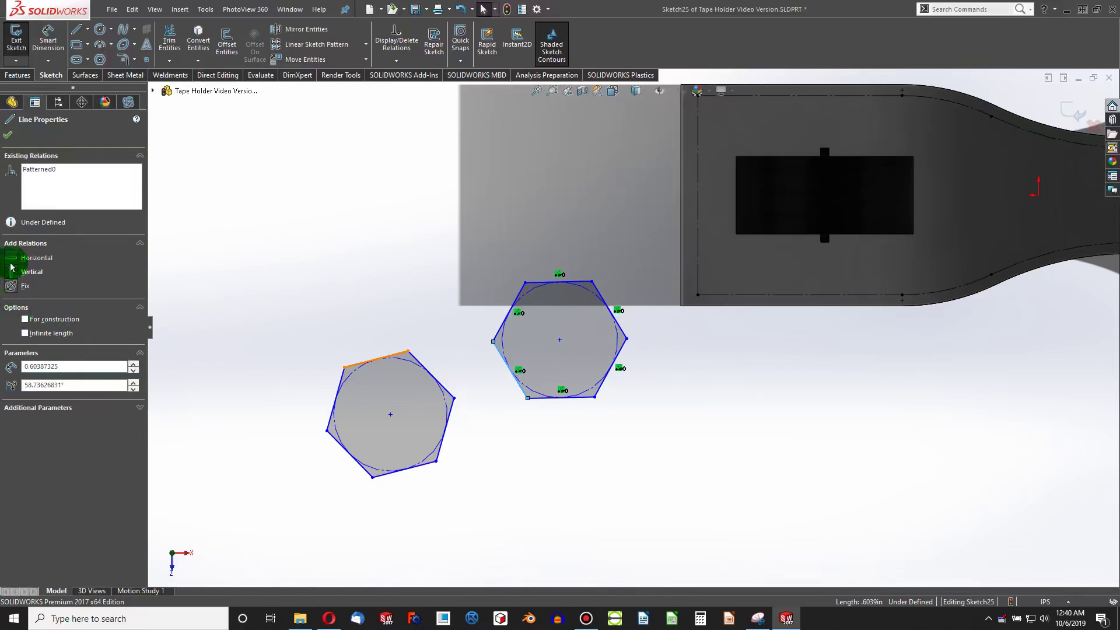
click(12, 260)
click(396, 354)
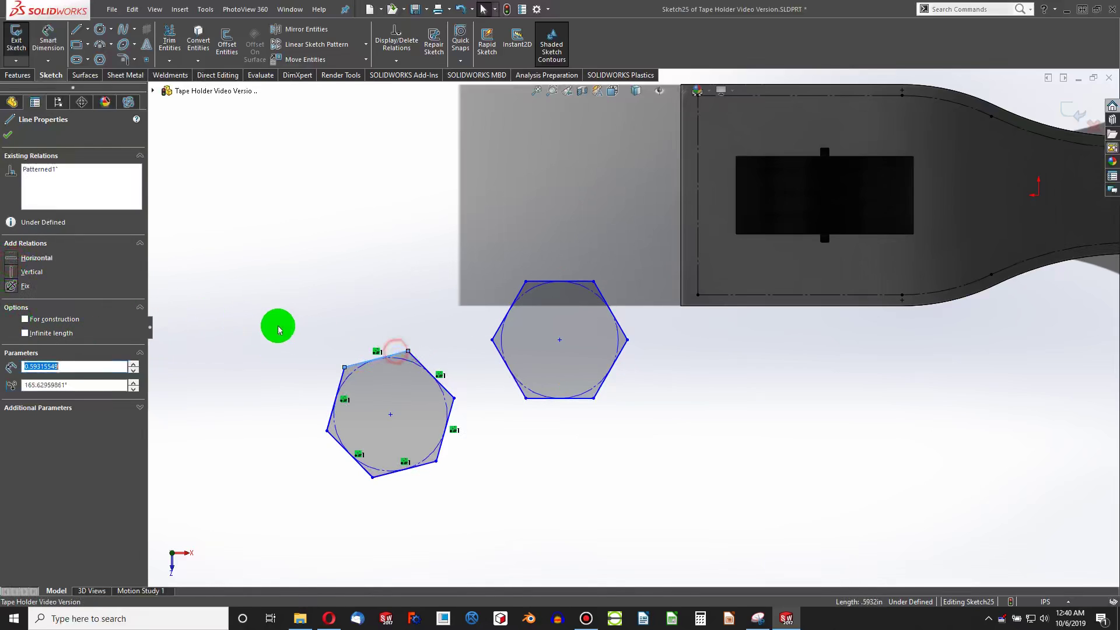
click(15, 260)
click(352, 321)
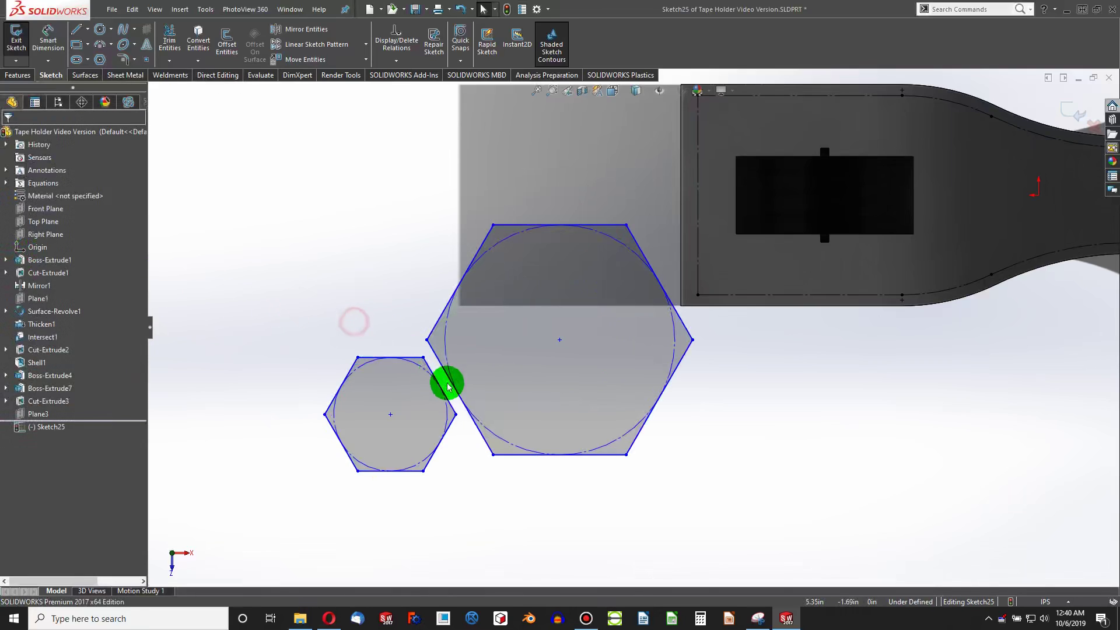
- Make the facing sides of the two hexagons equal in length
click(440, 368)
ctrl+click(452, 382)
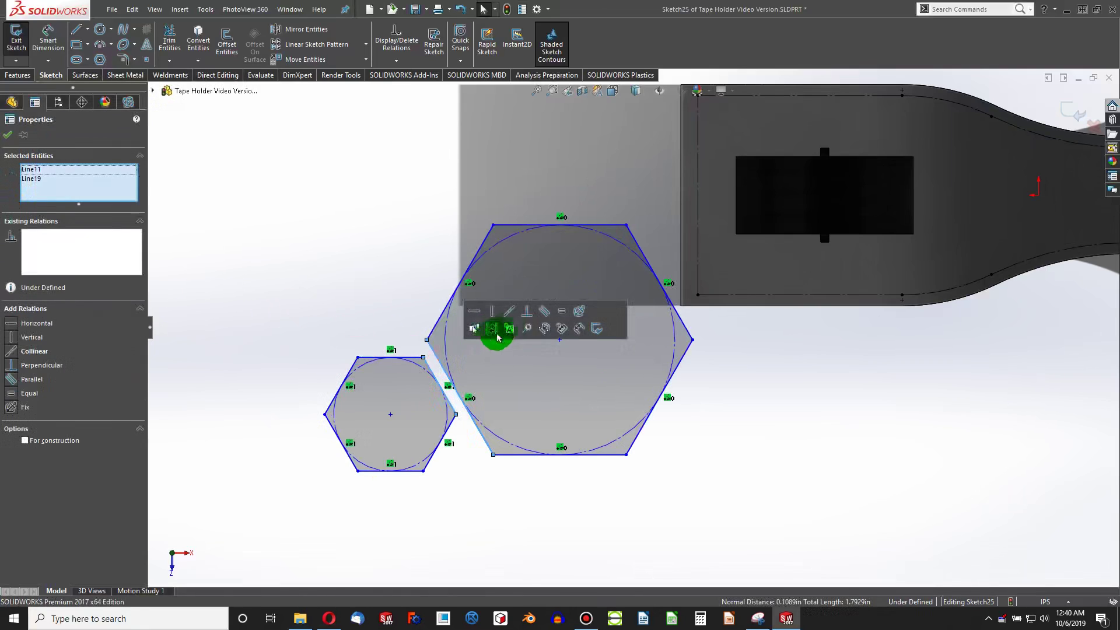
click(561, 309)
click(345, 182)
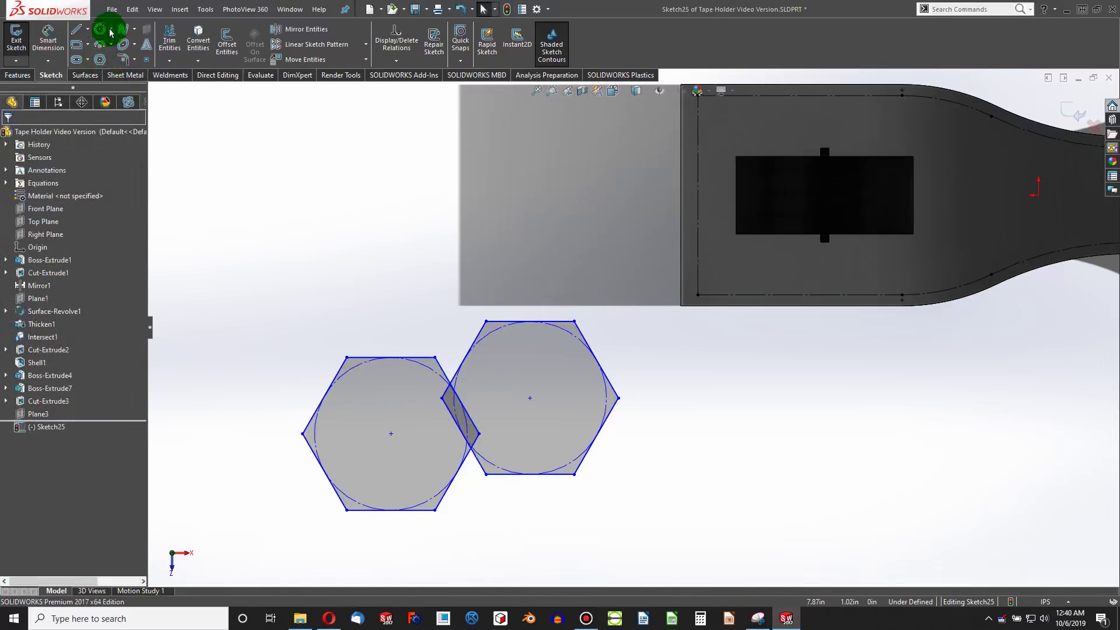
- Pull the overlapping hexagons apart and draw a centerline joining their two nearest corners
drag(528, 398, 564, 327)
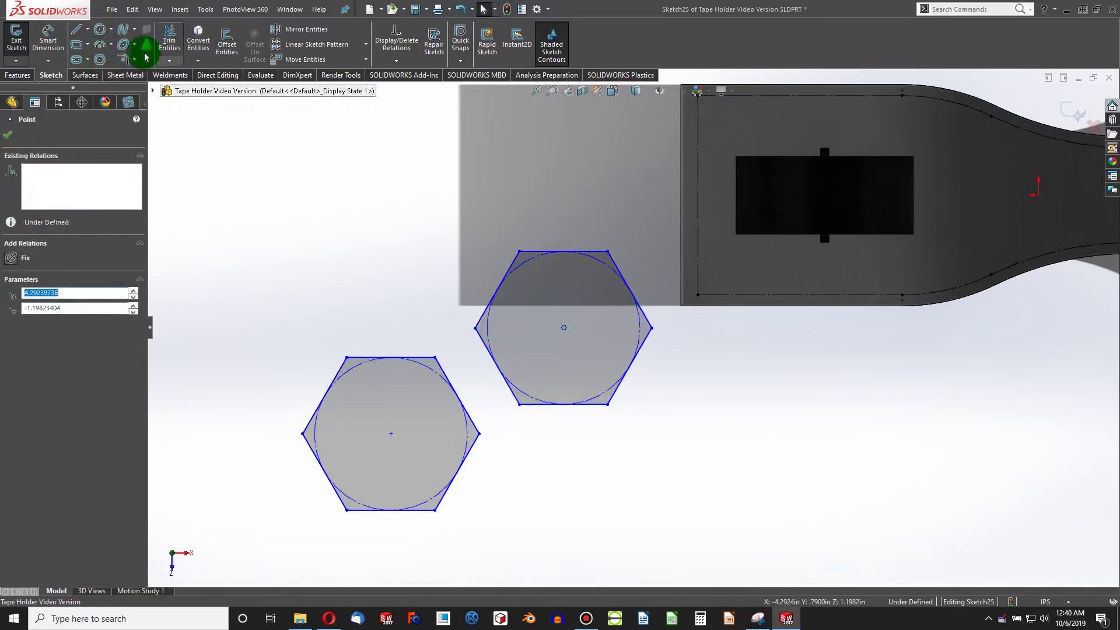
click(87, 29)
click(94, 55)
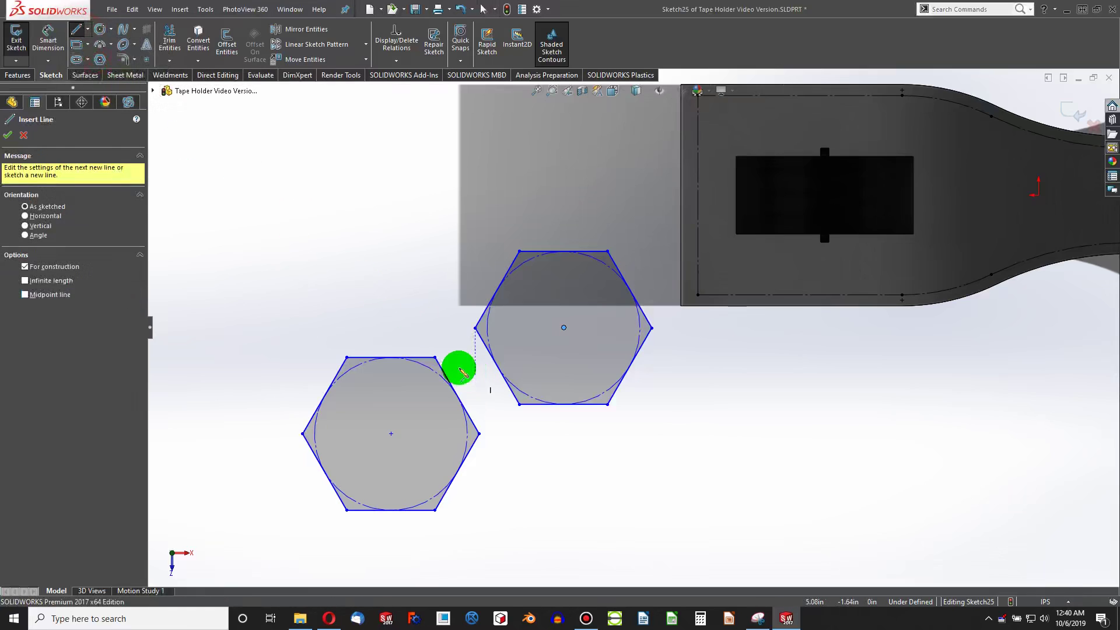
drag(436, 357, 475, 328)
- Make the connecting centerline perpendicular to the adjacent slanted side of the hexagon nearer the holder
click(479, 344)
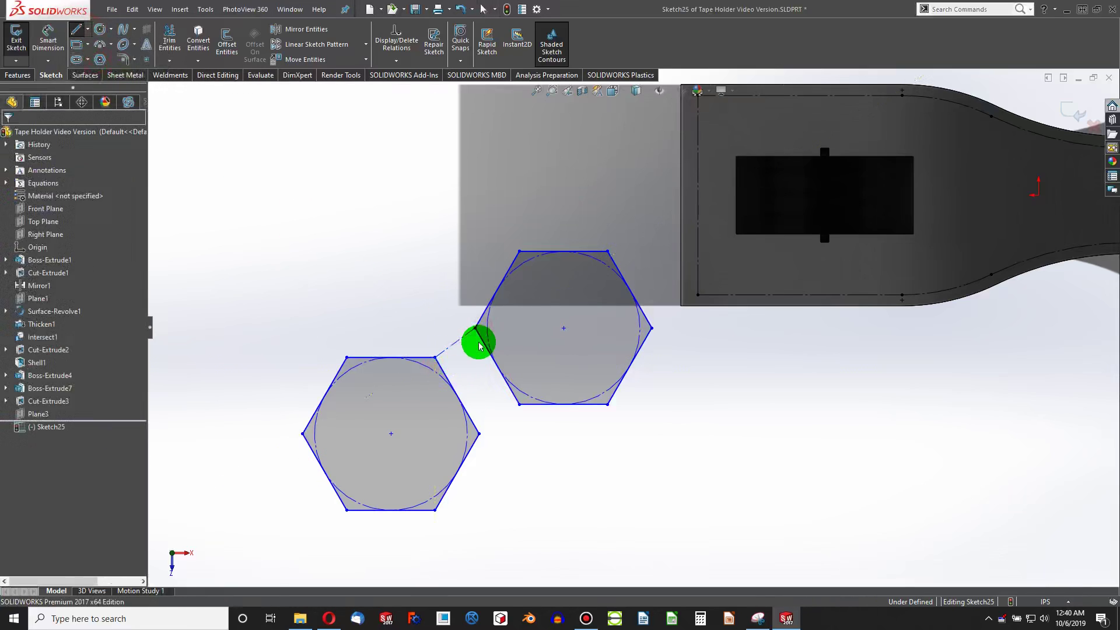
ctrl+click(482, 344)
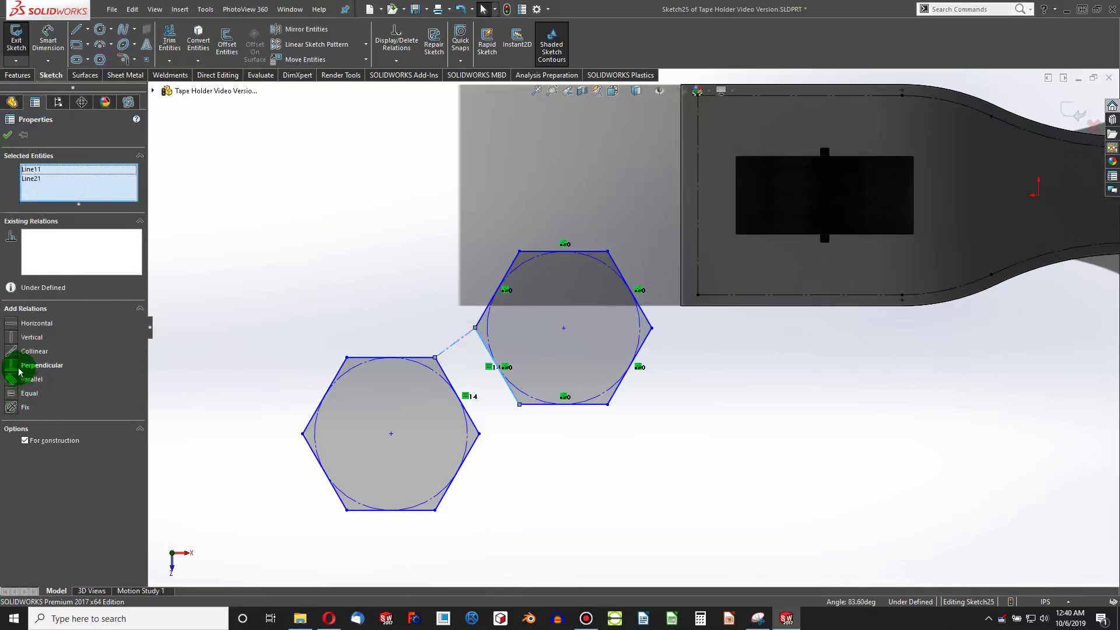
click(19, 372)
click(325, 295)
click(48, 36)
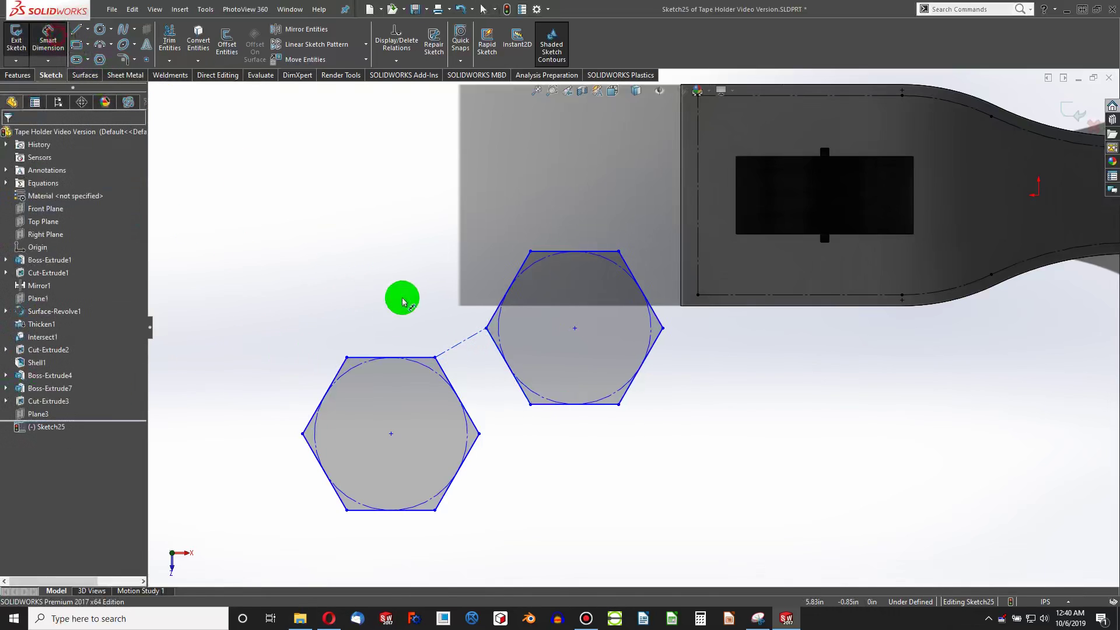
key(Escape)
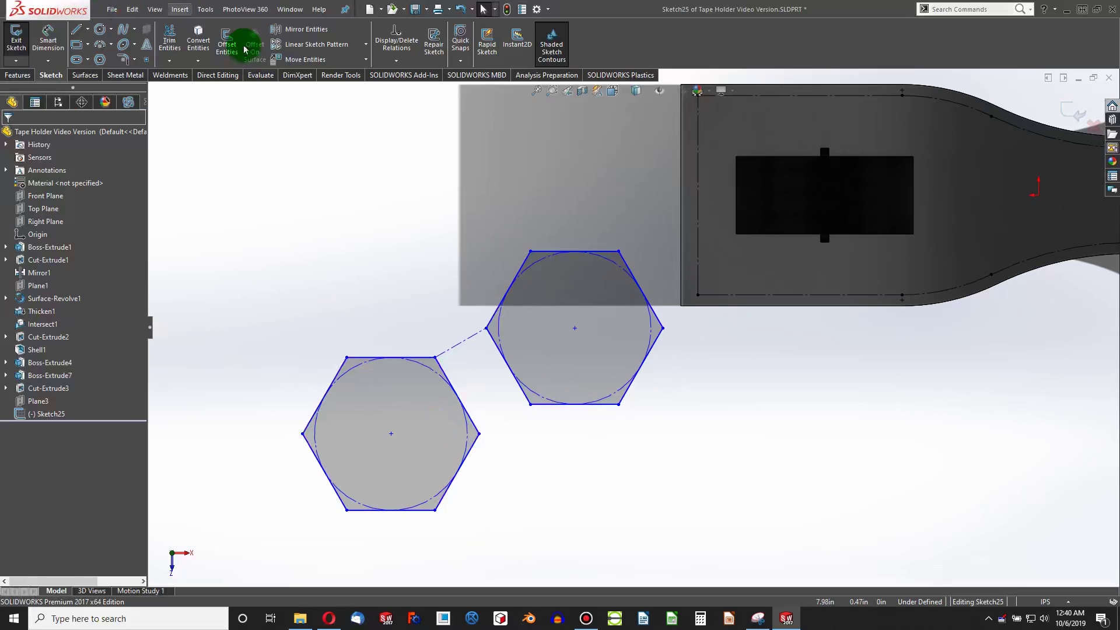
- Create a global variable named WallWidth with the value 0.075 in the part's equations
click(205, 10)
click(205, 9)
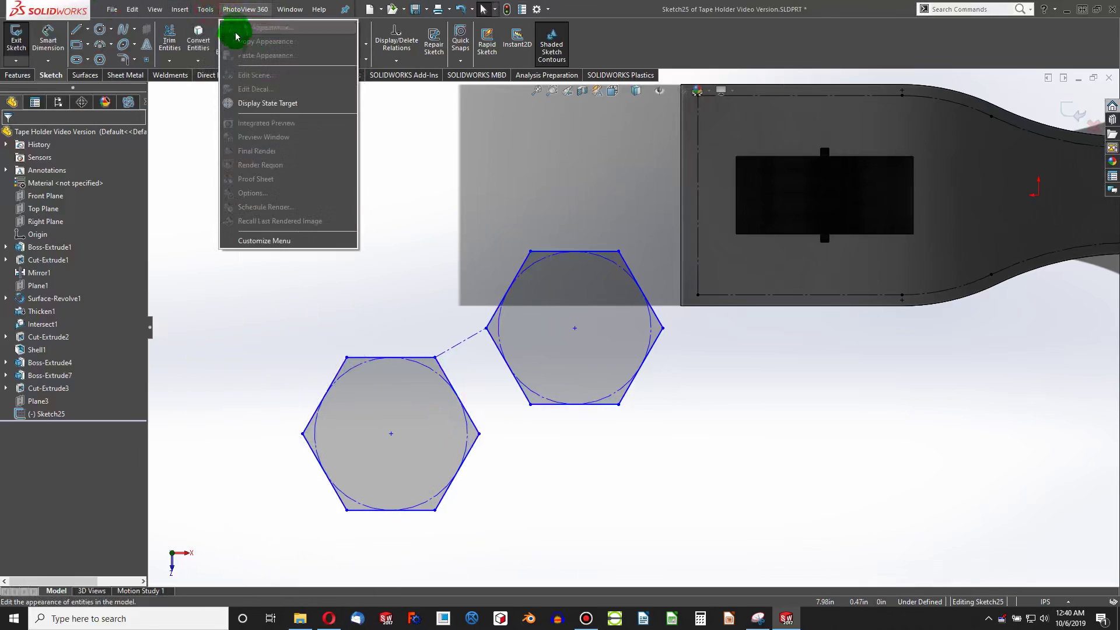
click(200, 11)
click(237, 411)
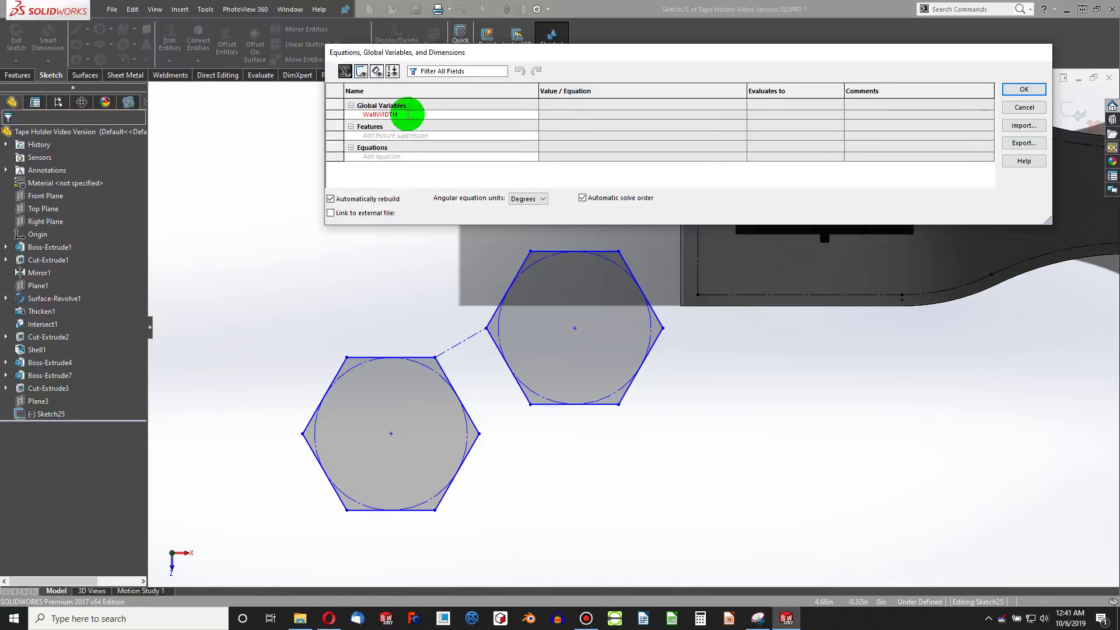
text(WallWidth)
key(Tab)
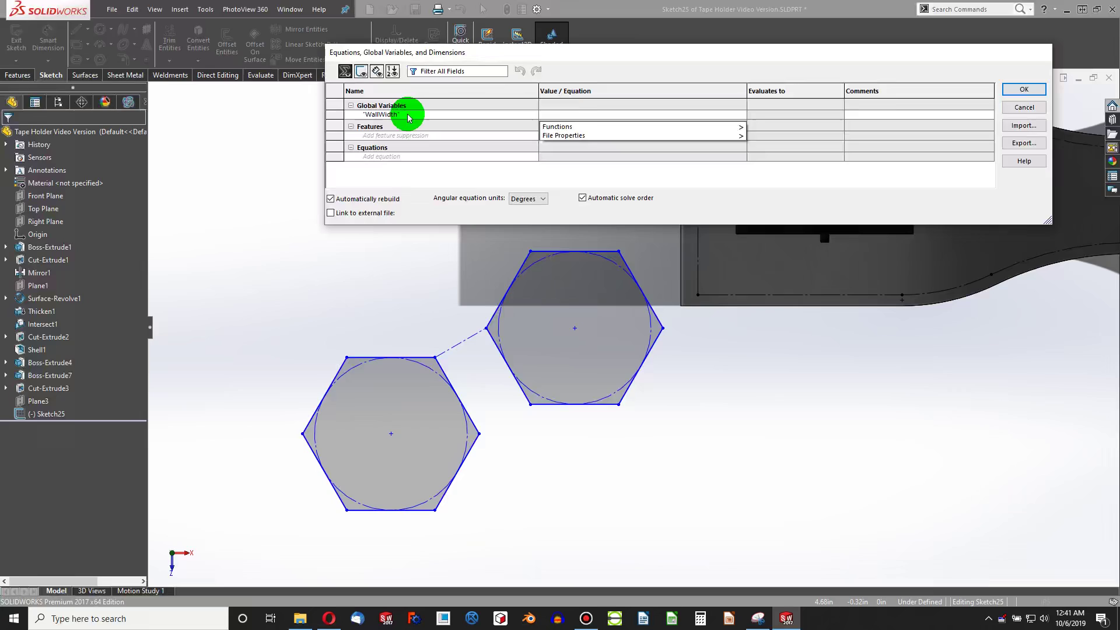
text(=0.075)
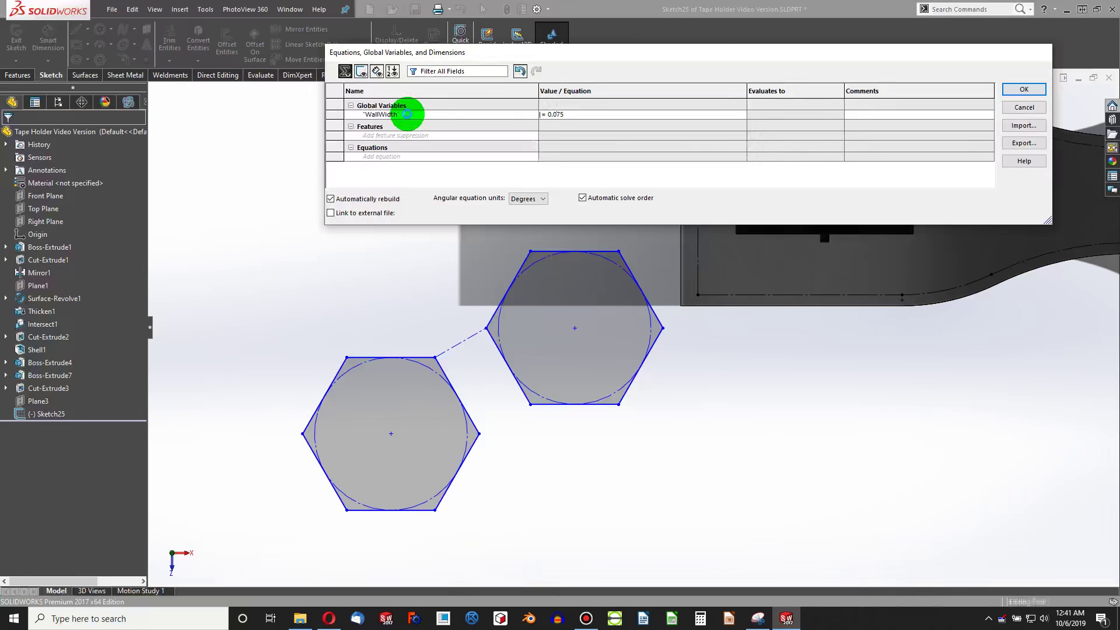
click(406, 114)
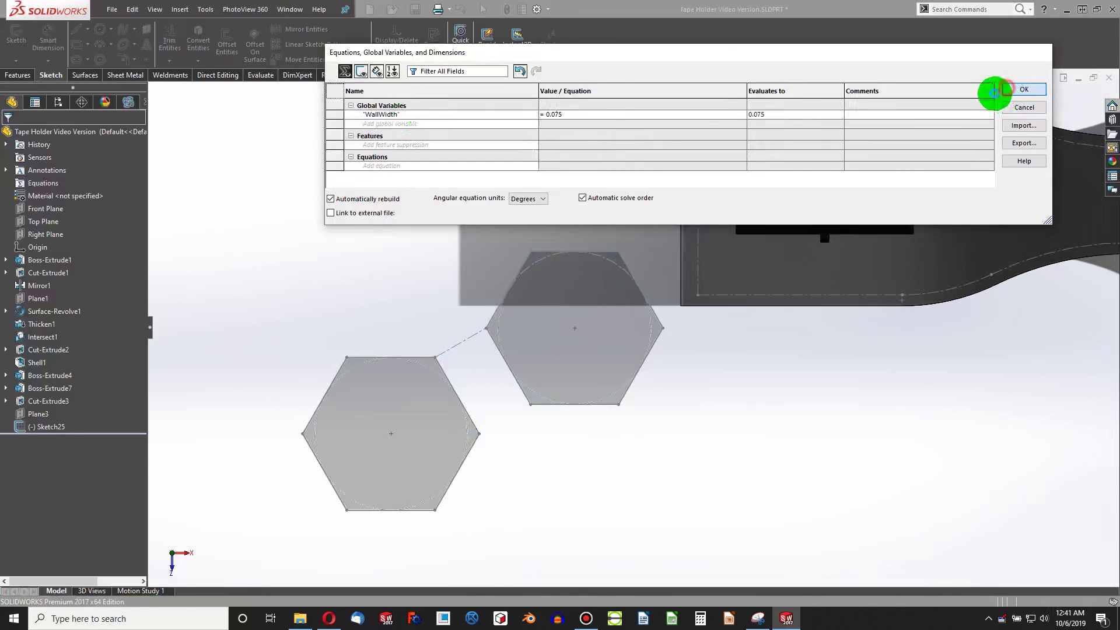
click(1004, 89)
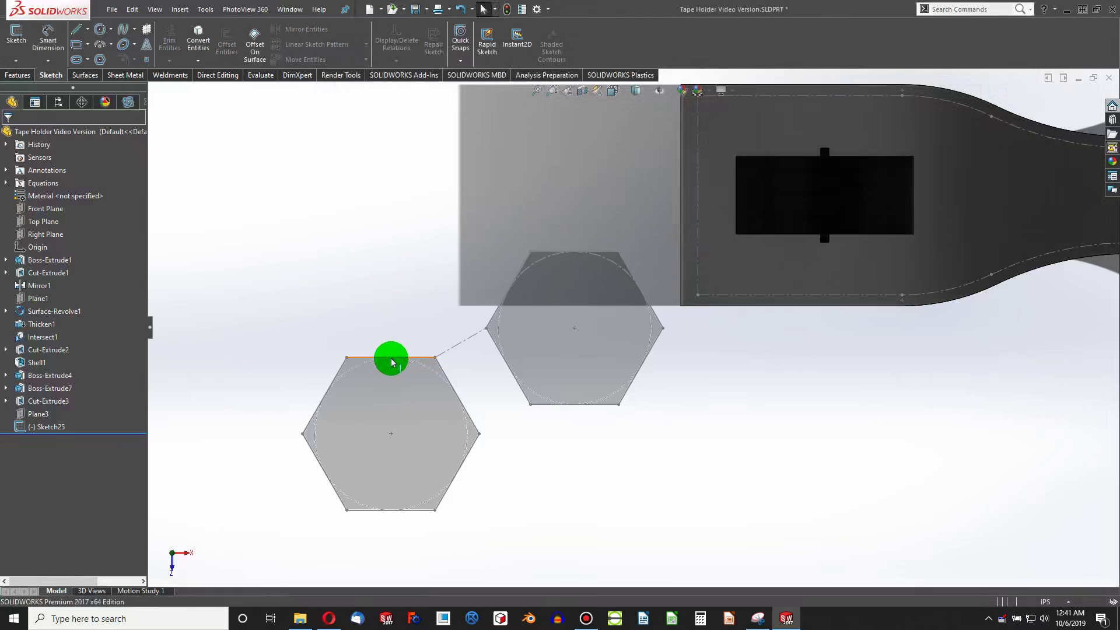
- Add a second global variable named HexSize with the value 0.5
right_click(38, 182)
click(69, 192)
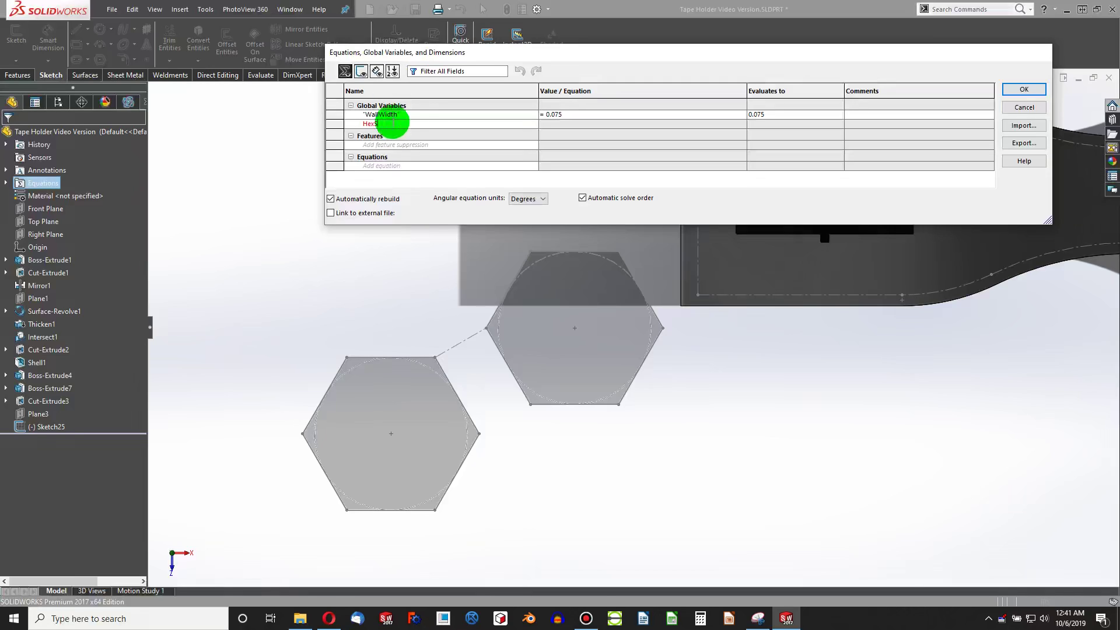
key(Tab)
text(0.5)
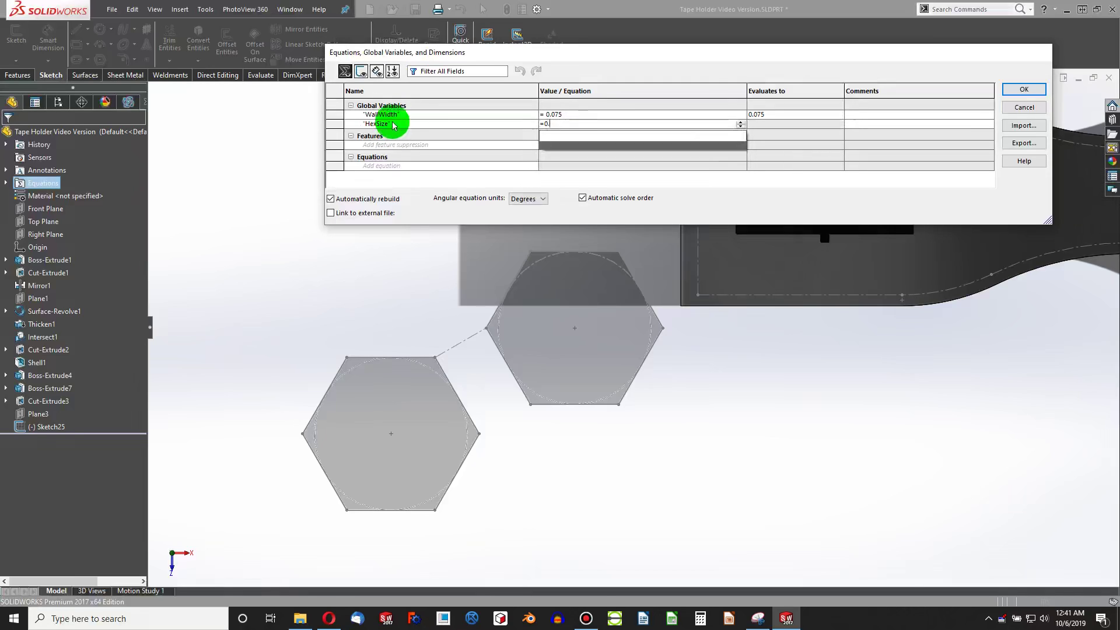
click(1004, 87)
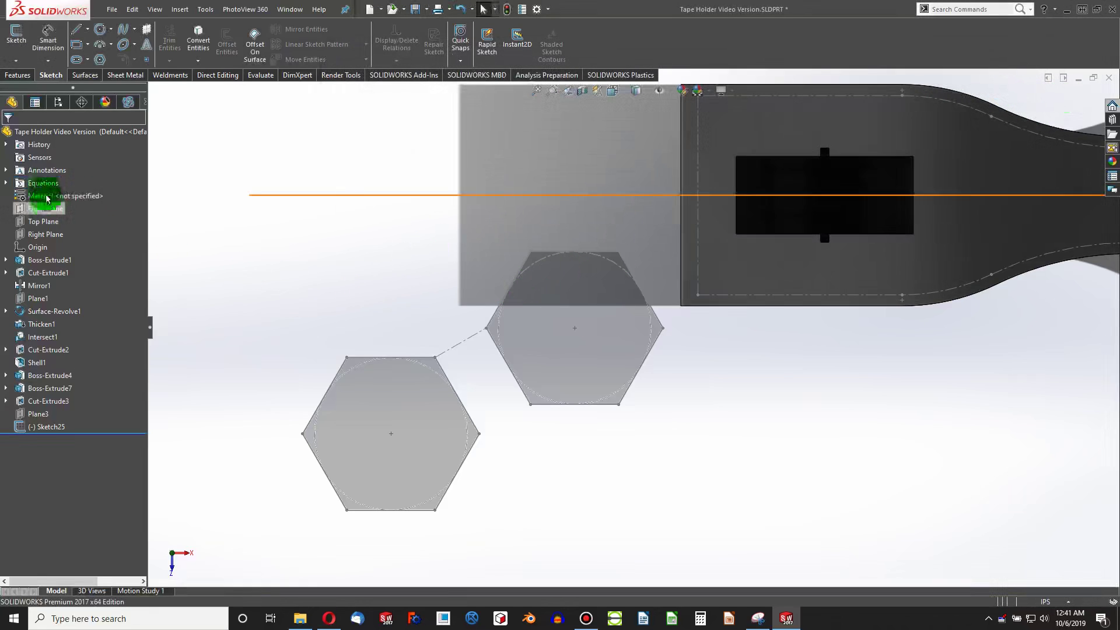
right_click(42, 182)
click(184, 329)
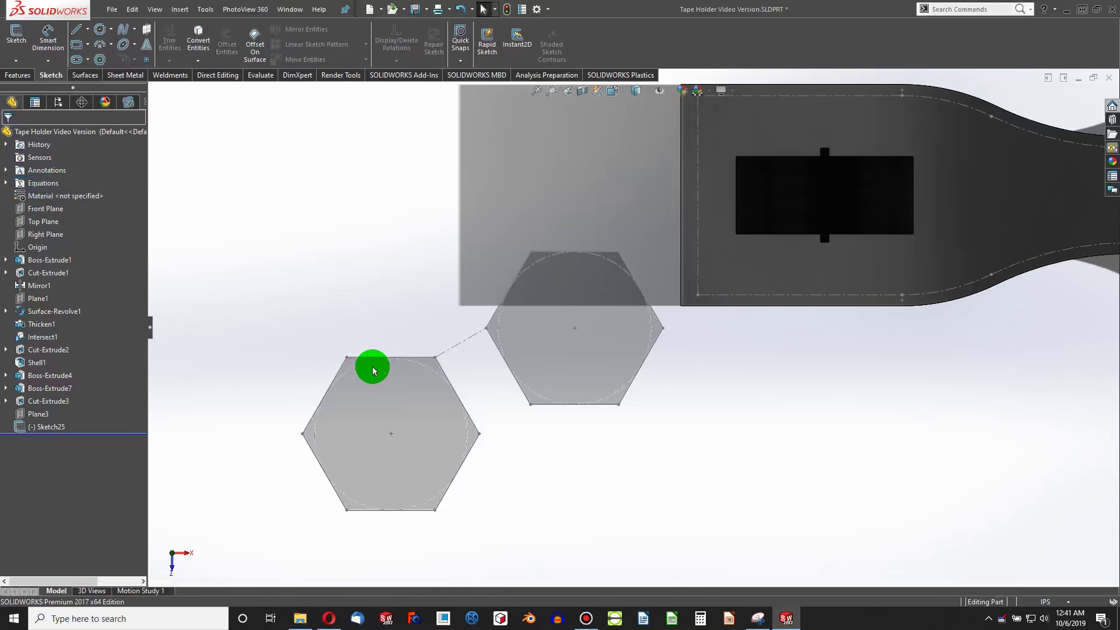
- Reopen the hexagon sketch and dimension the connecting centerline's aligned length, linking it to the global variable WallWidth
right_click(371, 360)
click(382, 322)
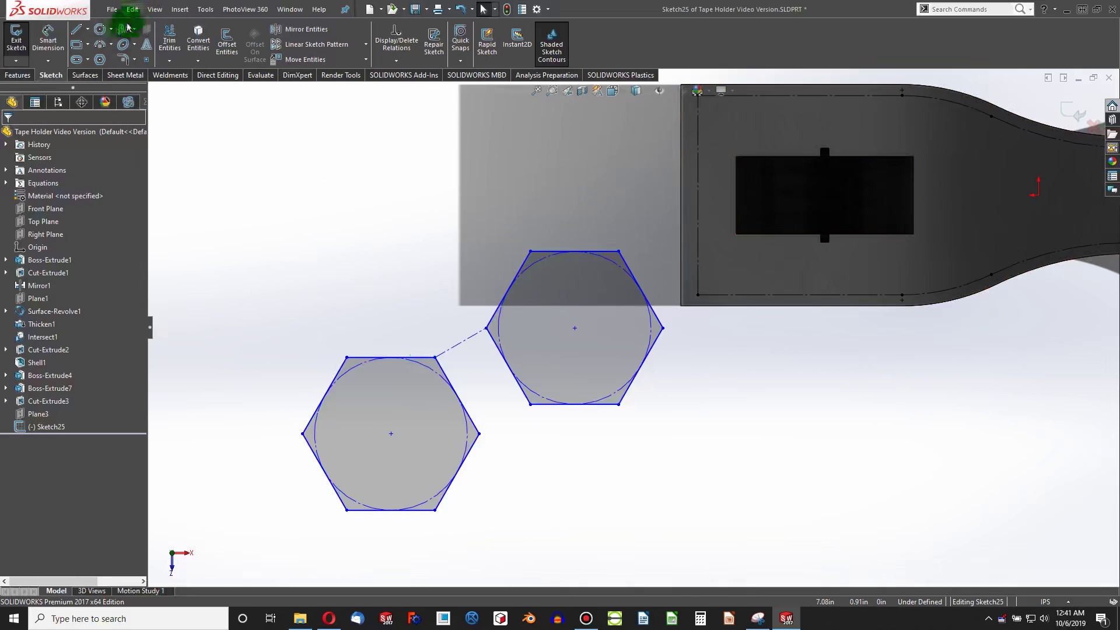
click(48, 38)
click(469, 341)
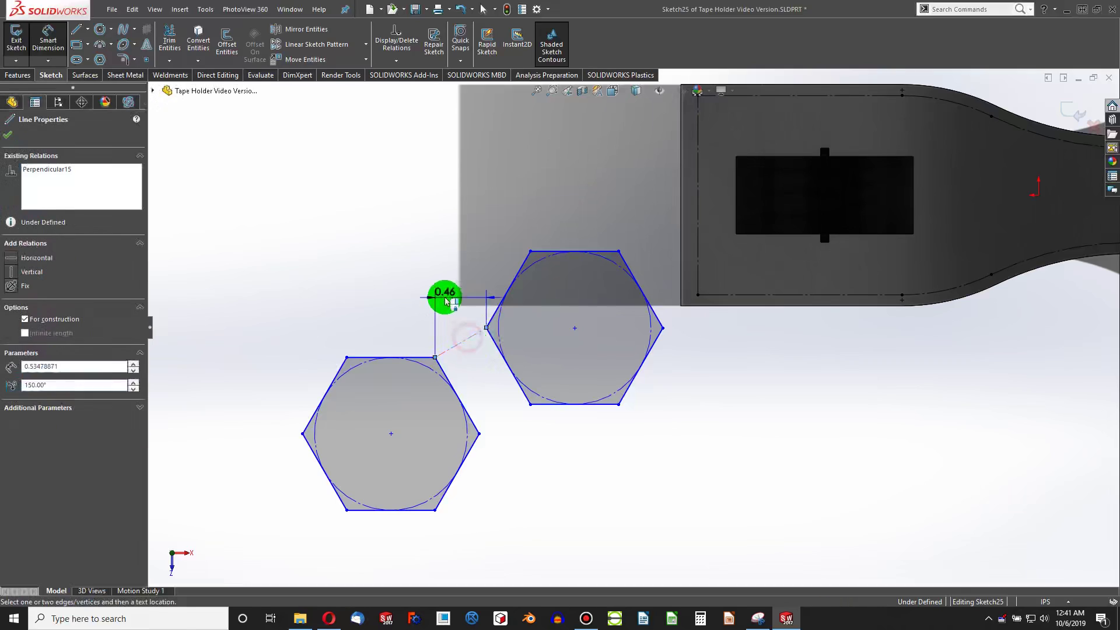
click(428, 298)
text(0.075)
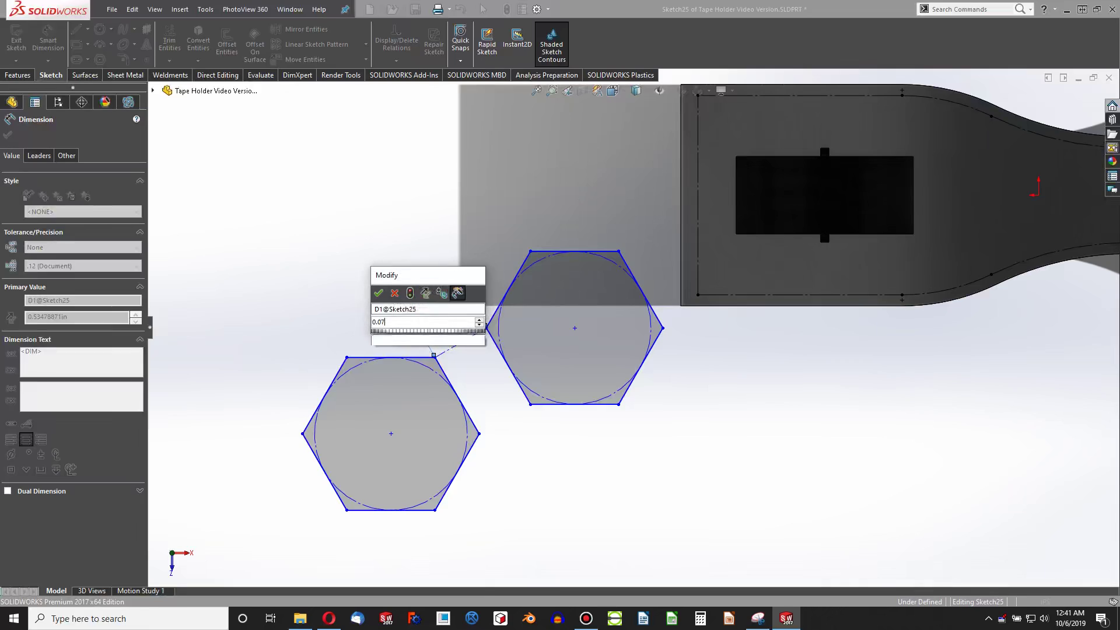
click(429, 299)
text(=)
key(Return)
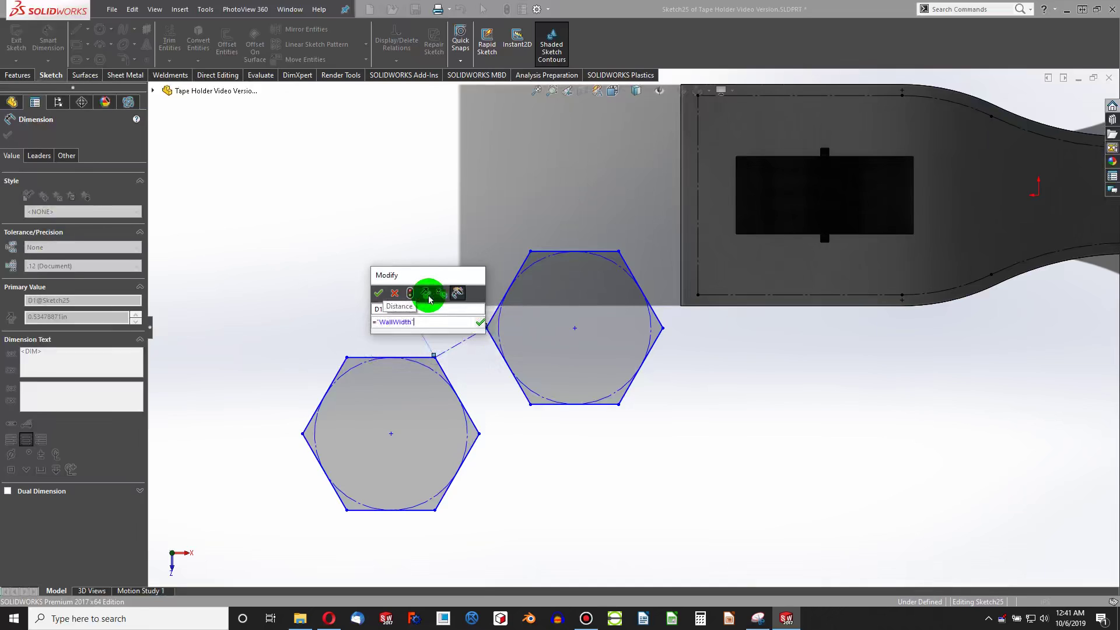
click(378, 293)
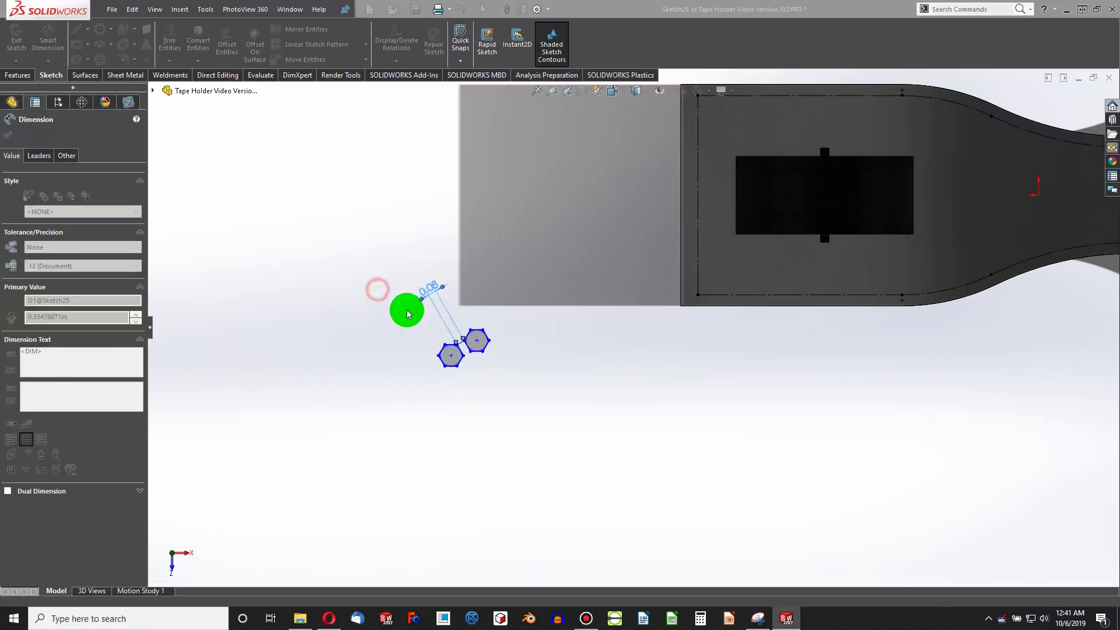
- Dimension the outer hexagon vertically between its upper and lower corners, linking the height to the global variable HexSize
scroll(483, 350, down, 3)
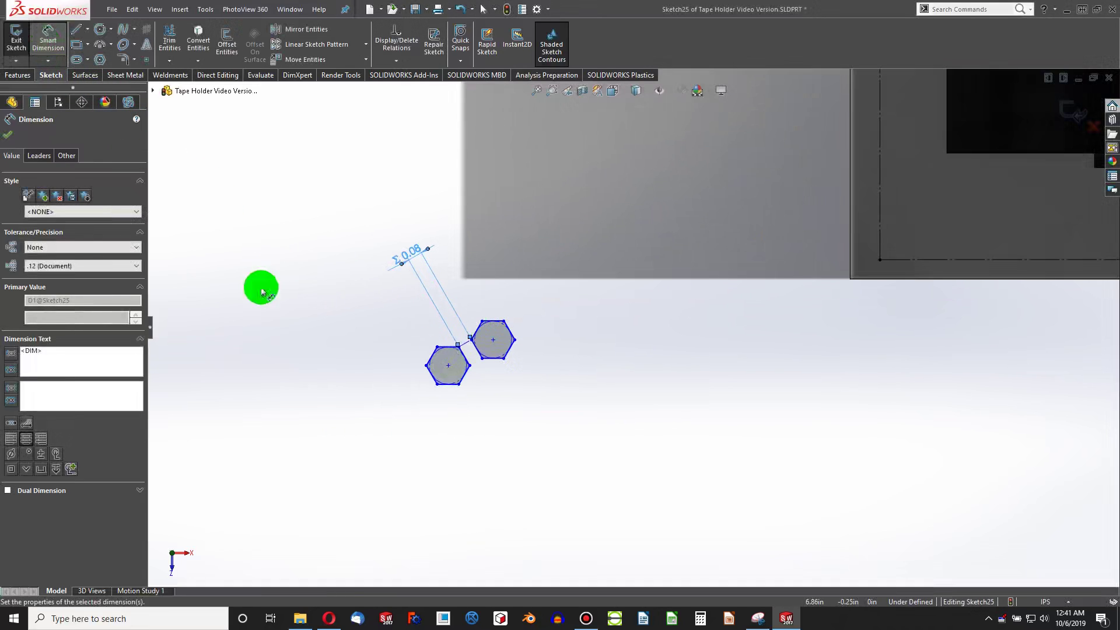
scroll(437, 324, down, 3)
click(416, 288)
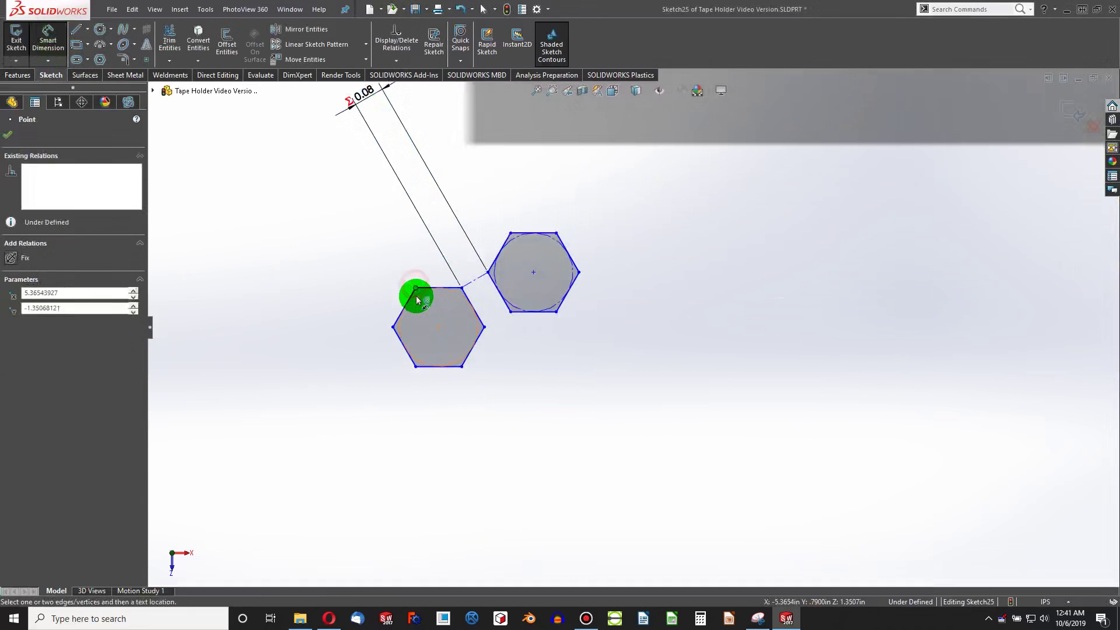
click(416, 367)
click(341, 334)
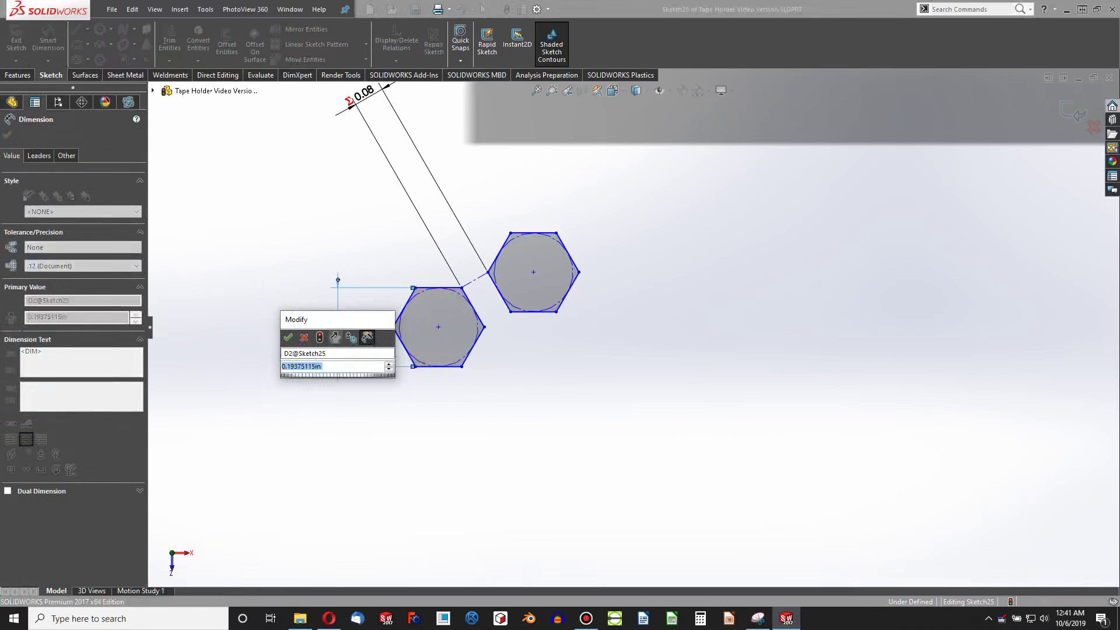
text(=)
key(Right)
key(Down)
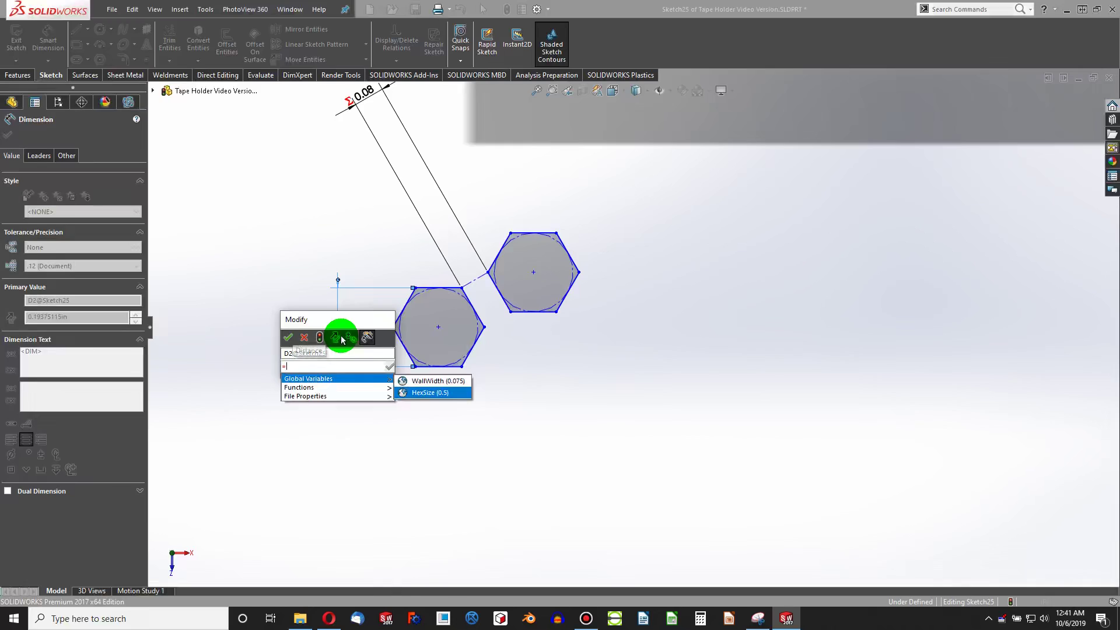
key(Return)
click(287, 337)
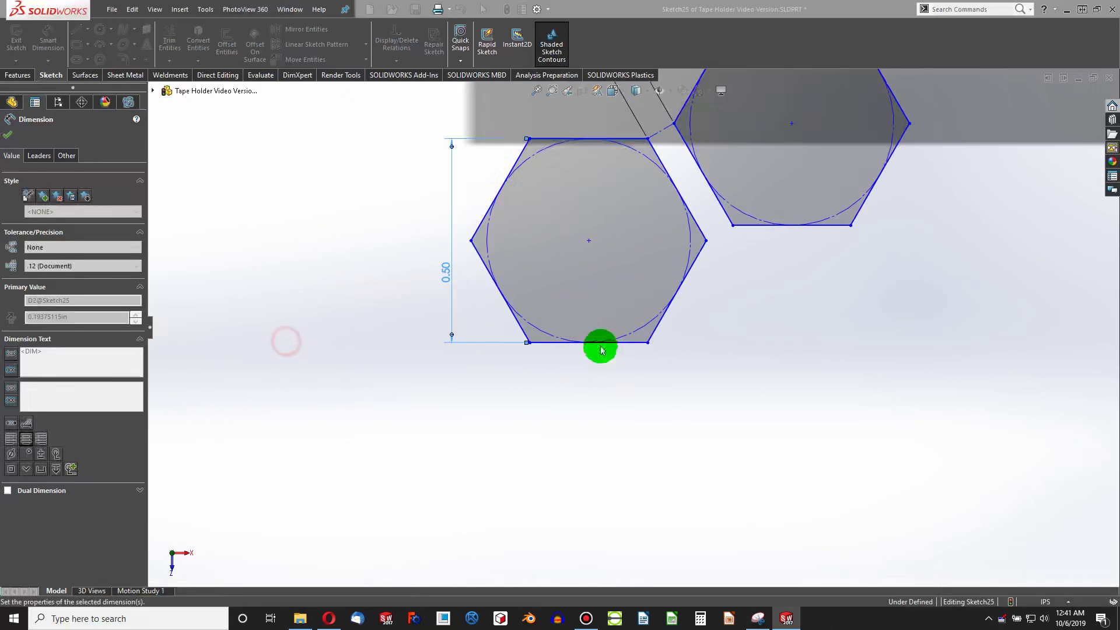
- Merge the upper corner of the hexagon nearer the holder with the nearest corner of the converted construction outline
scroll(755, 252, up, 5)
scroll(755, 252, down, 4)
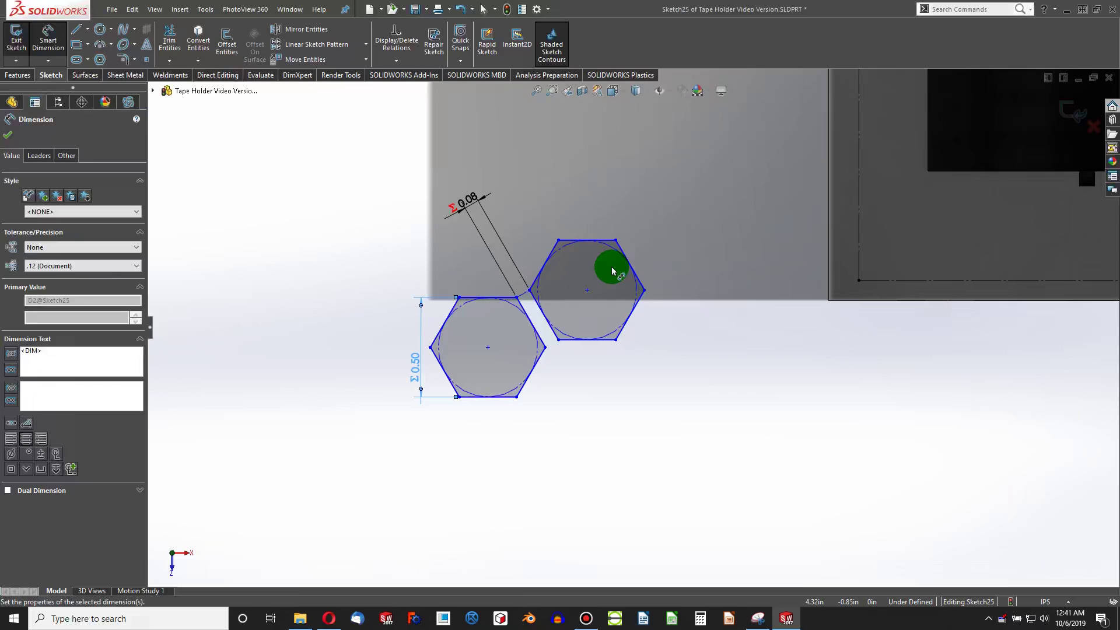
key(Escape)
click(616, 241)
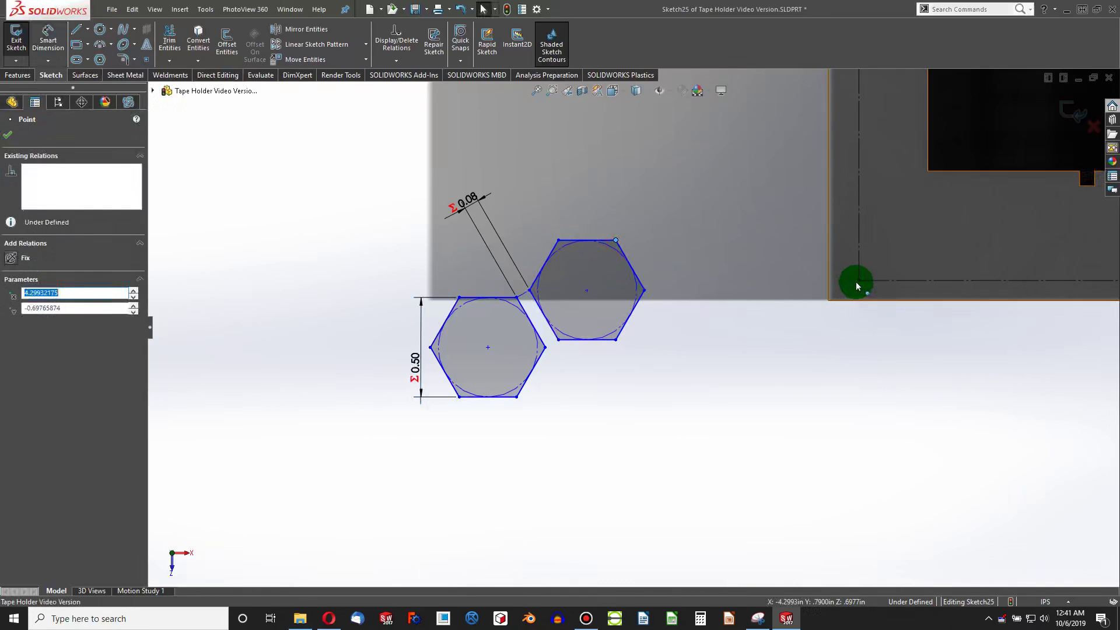
ctrl+click(858, 280)
click(17, 368)
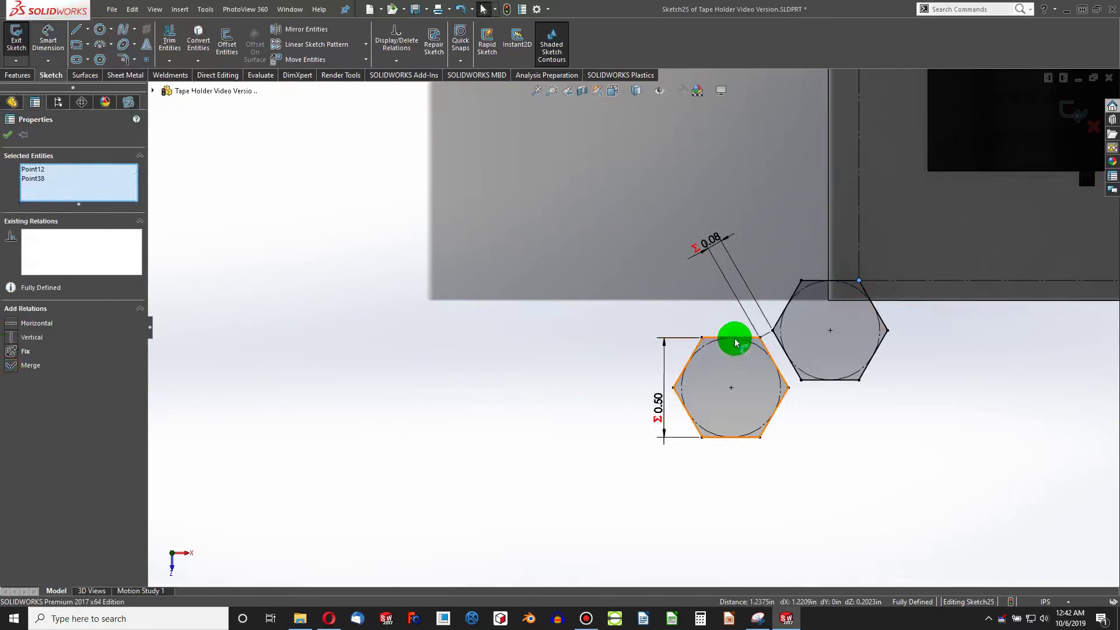
click(667, 320)
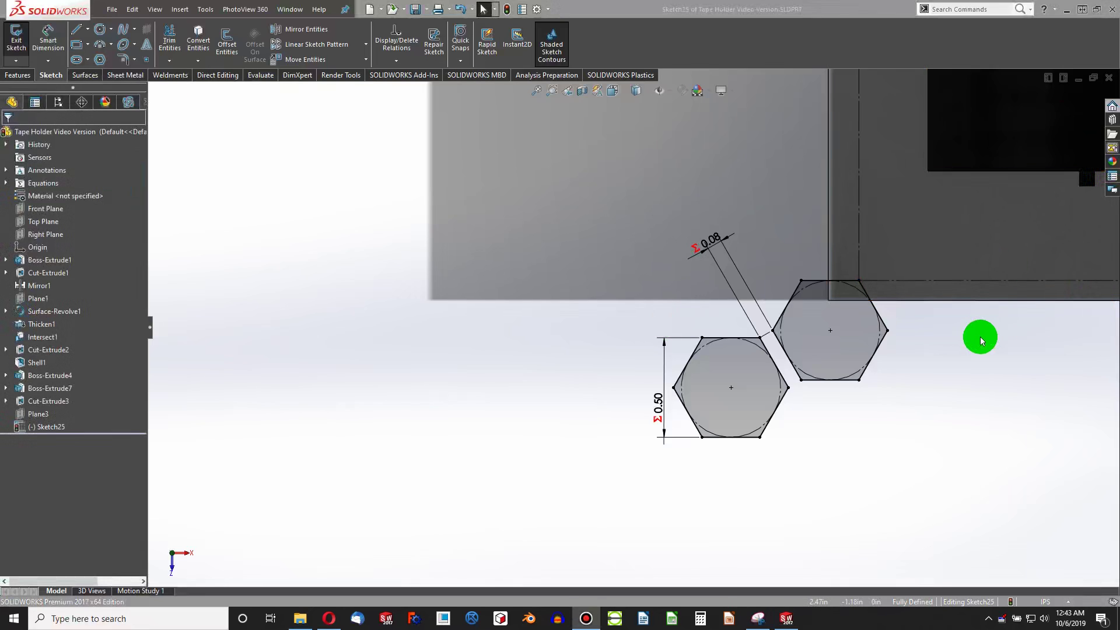
- Start a linear sketch pattern and select all twelve sides of the two original hexagons as the entities to pattern
scroll(793, 354, down, 2)
scroll(787, 353, up, 2)
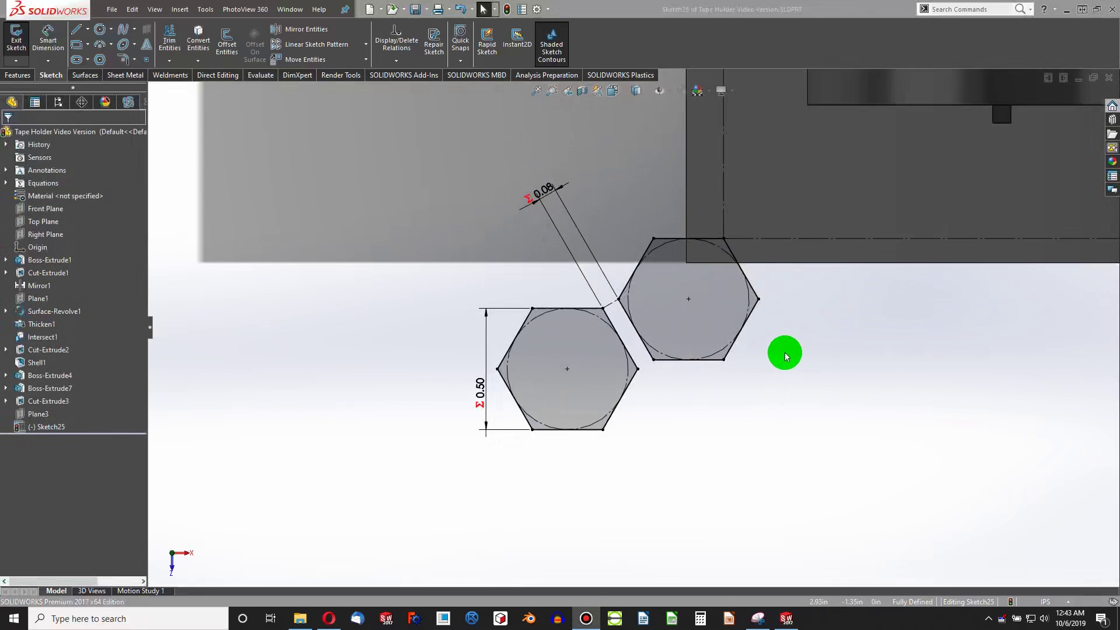
click(299, 46)
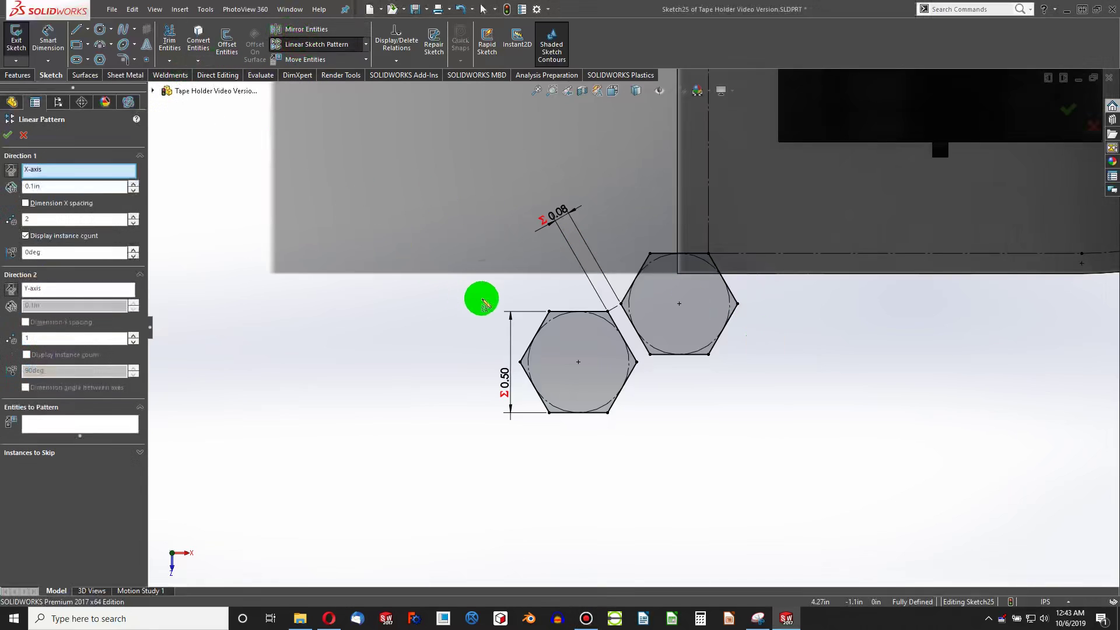
click(539, 329)
click(559, 311)
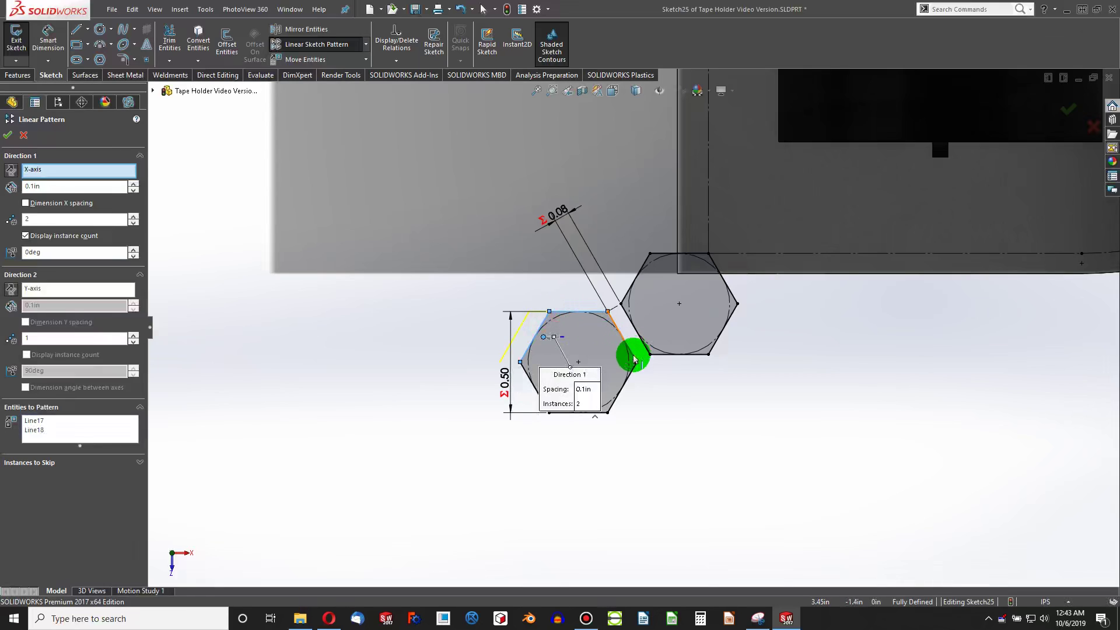
click(634, 359)
click(629, 376)
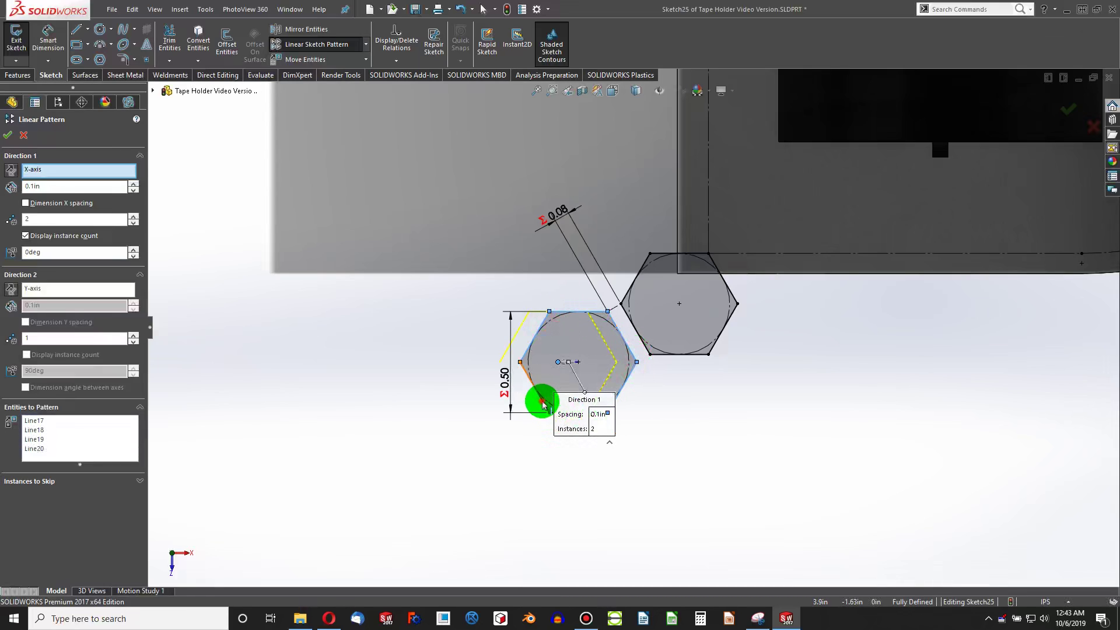
click(542, 403)
click(587, 403)
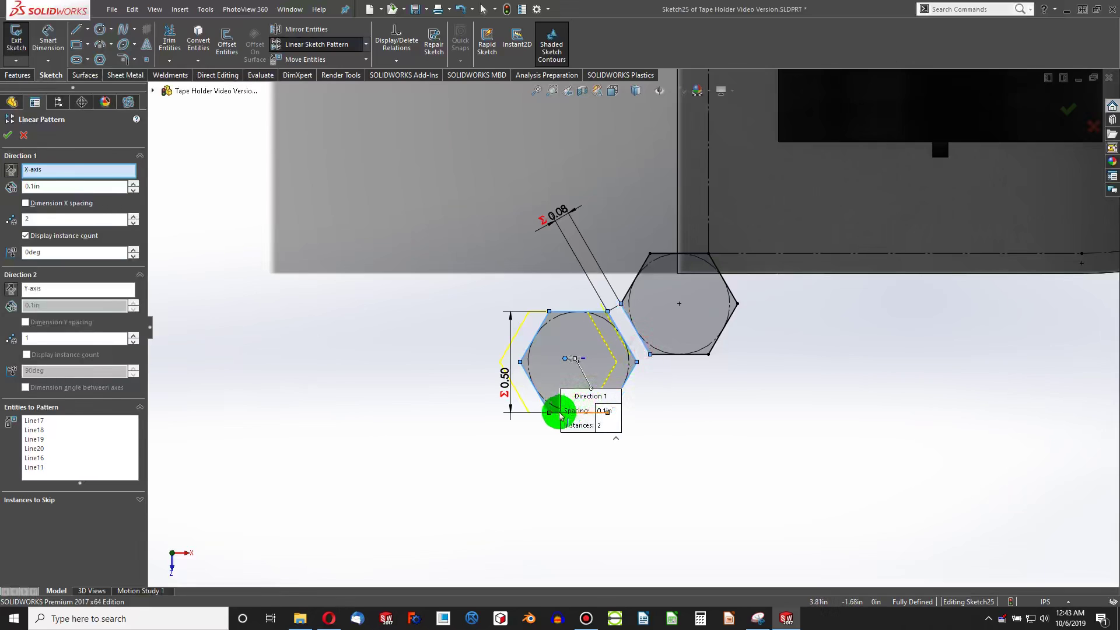
click(560, 414)
click(693, 352)
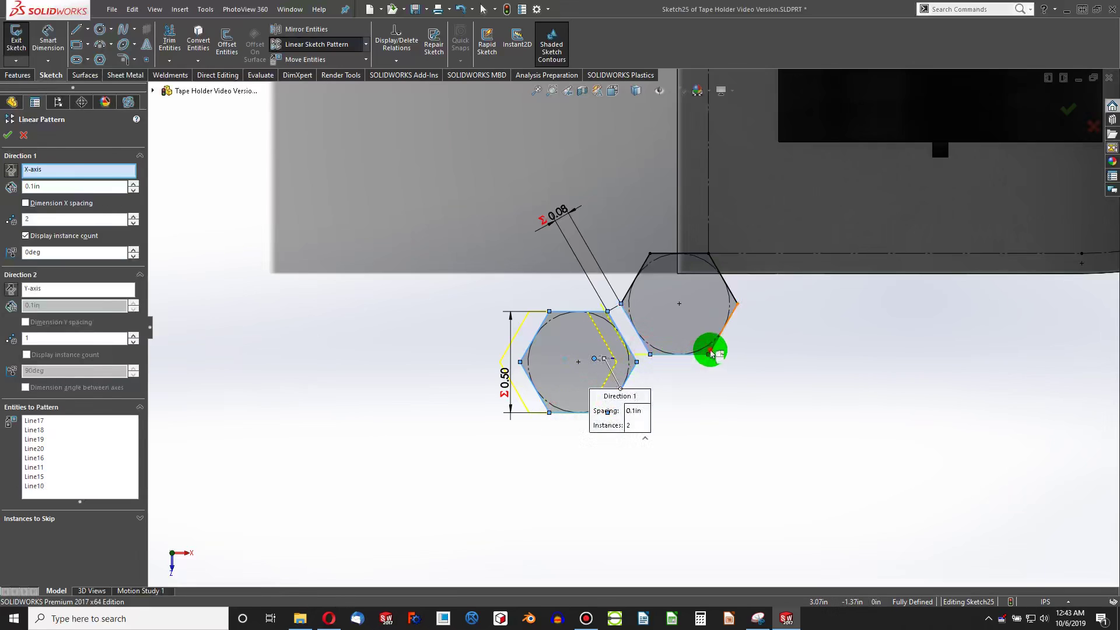
click(727, 298)
click(679, 252)
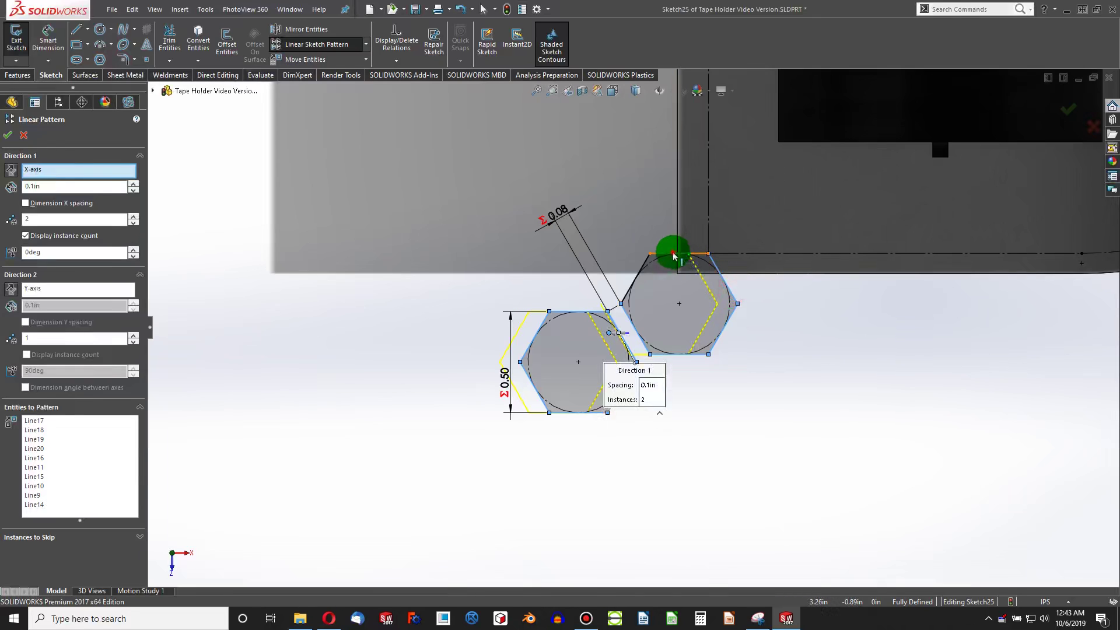
click(640, 275)
- Set the pattern's X direction to a 1 in spacing and 7 instances, reversed so the copies run along the holder
scroll(641, 274, up, 5)
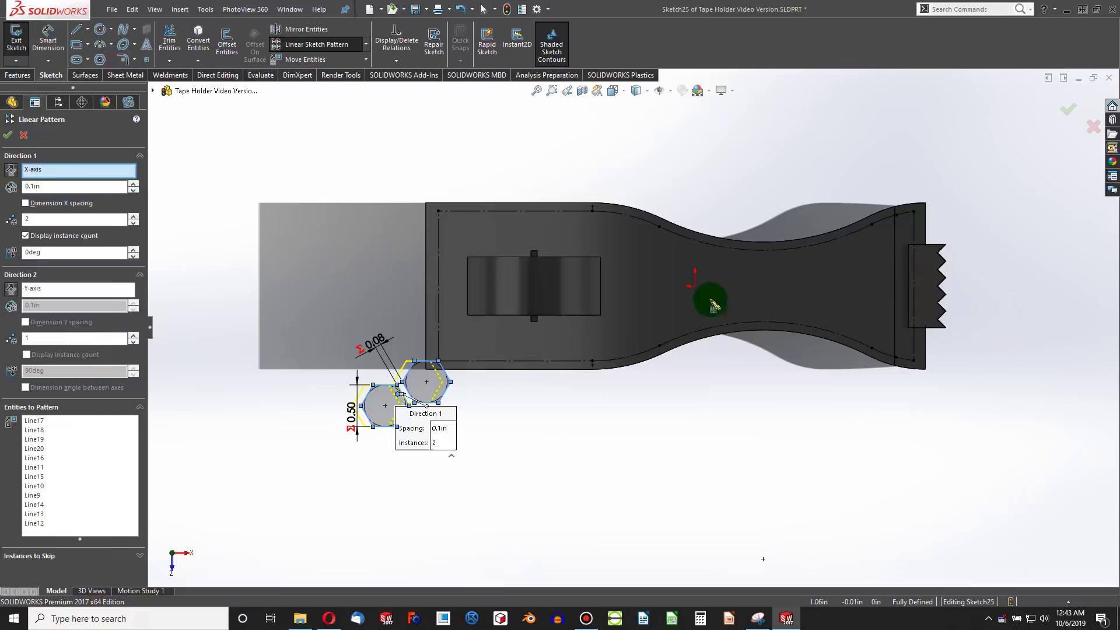
click(54, 187)
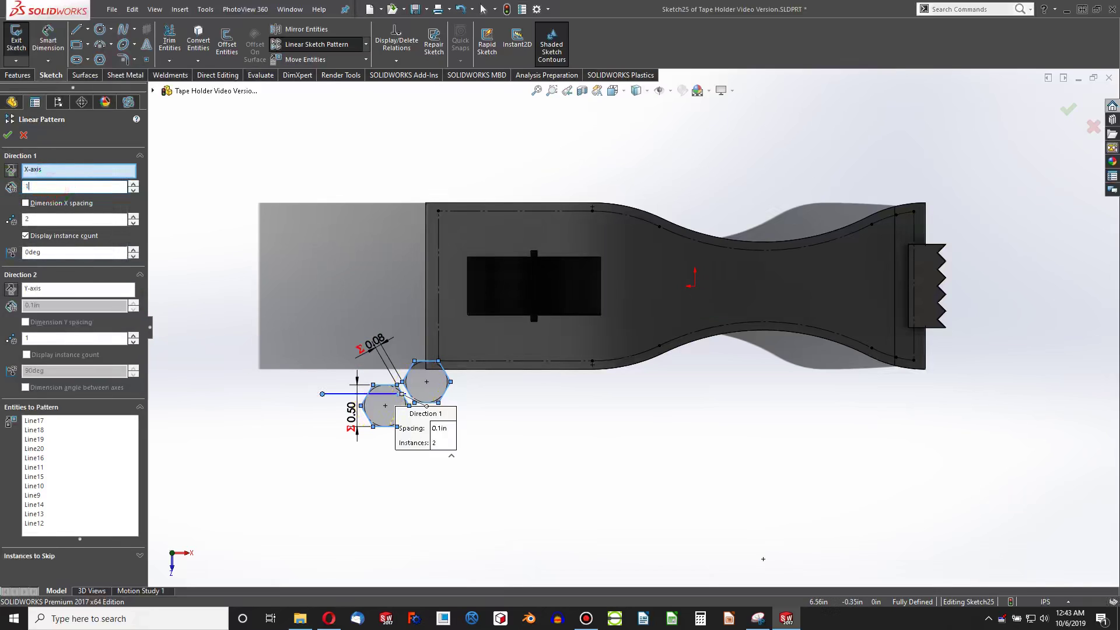
click(12, 171)
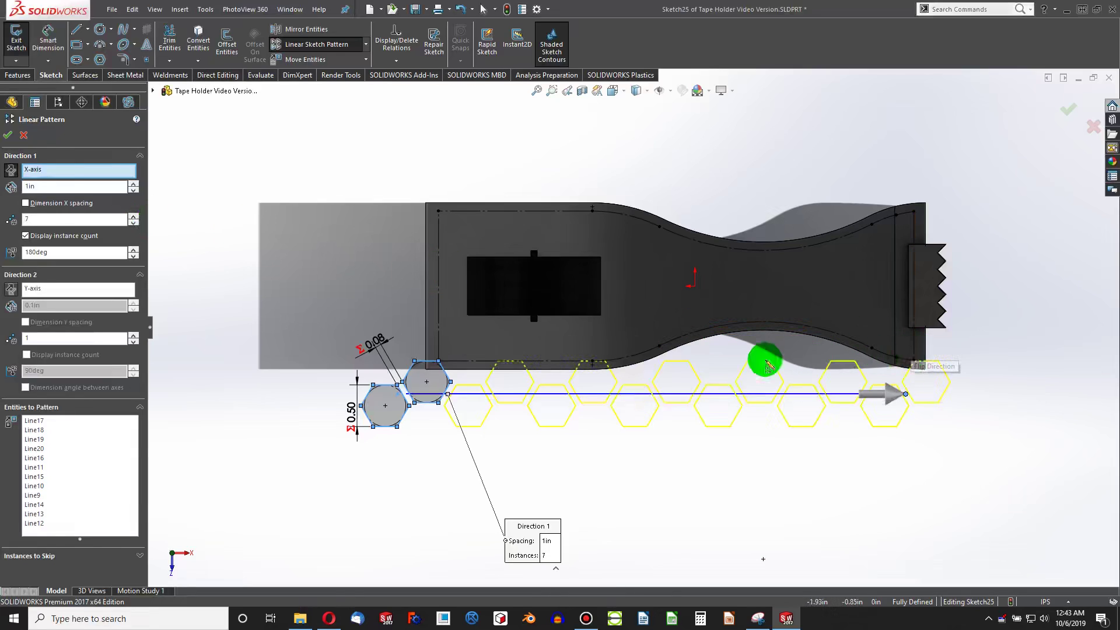
scroll(688, 375, up, 2)
scroll(675, 348, down, 4)
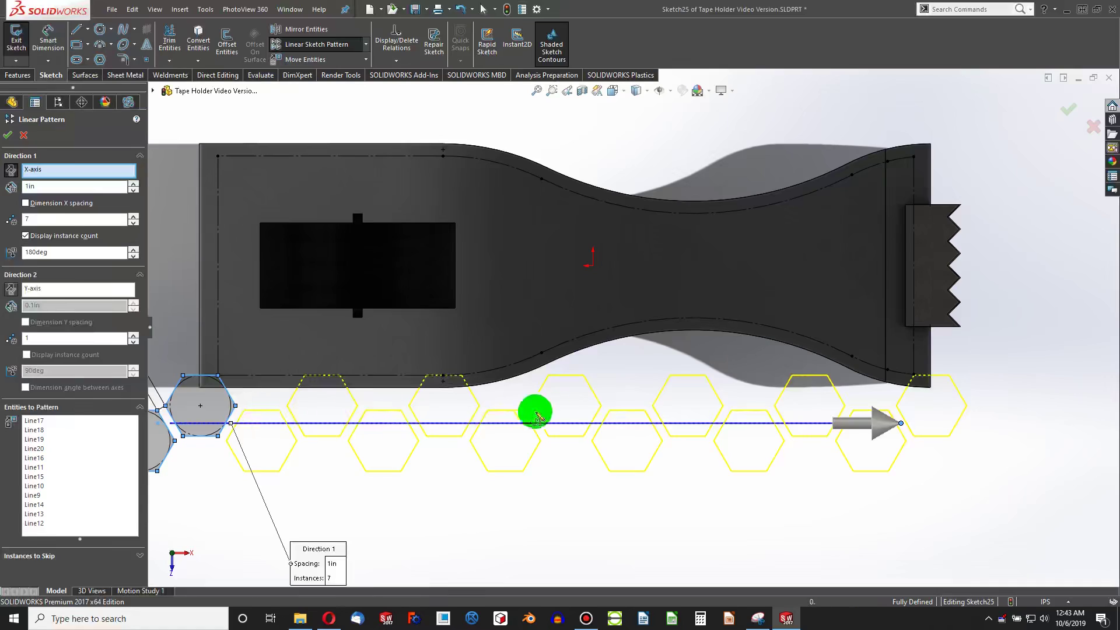
scroll(632, 390, up, 1)
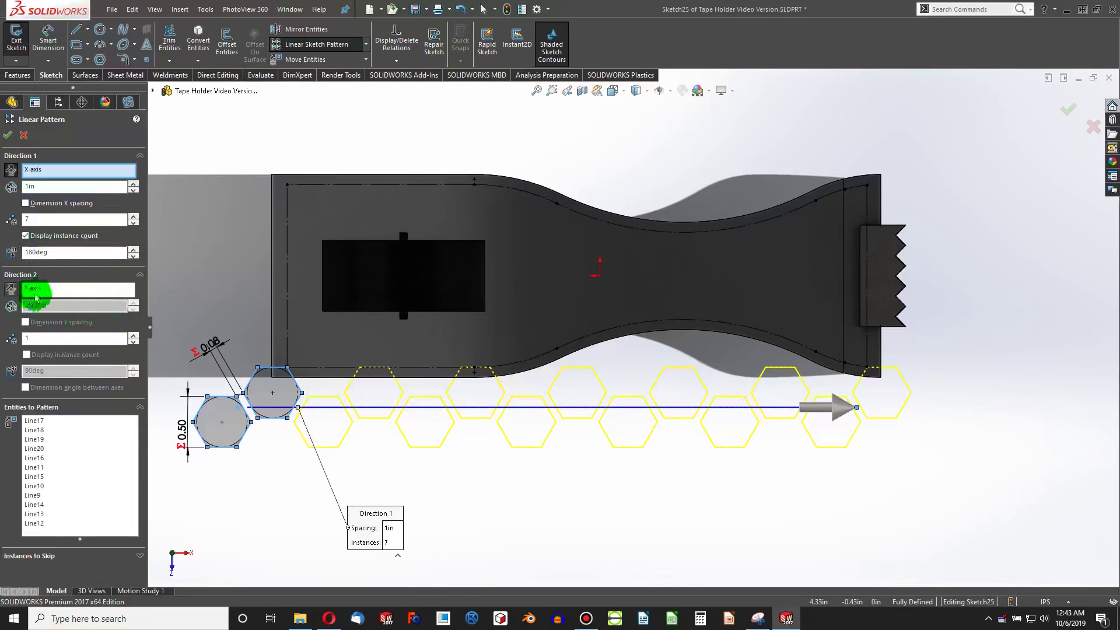
- Add a second pattern direction along the Y-axis with a spacing of 0.58 in
click(134, 336)
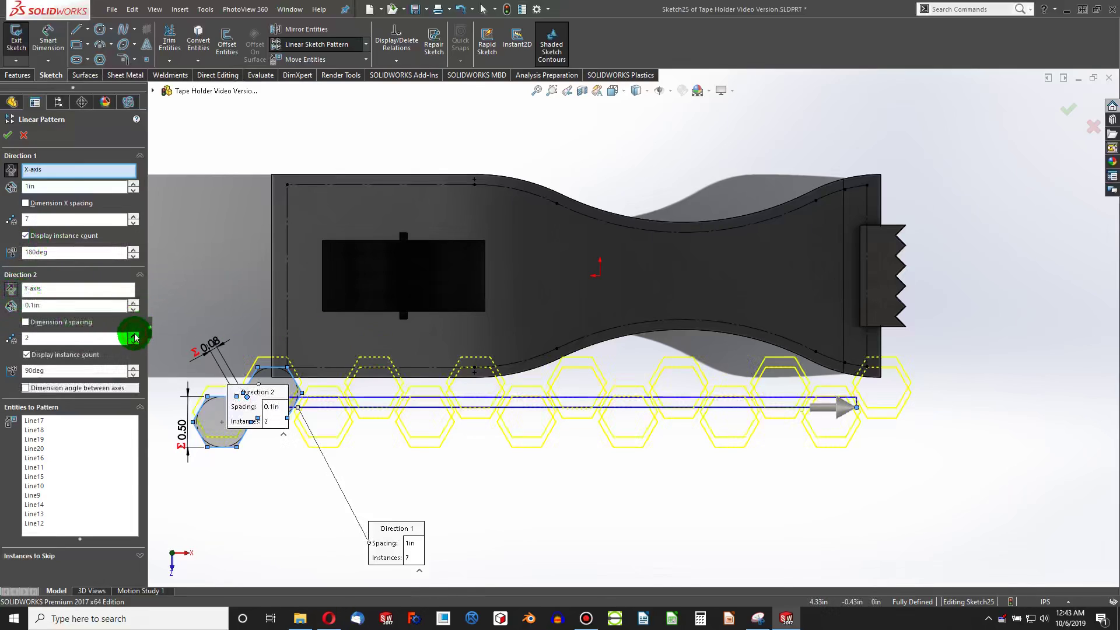
click(42, 305)
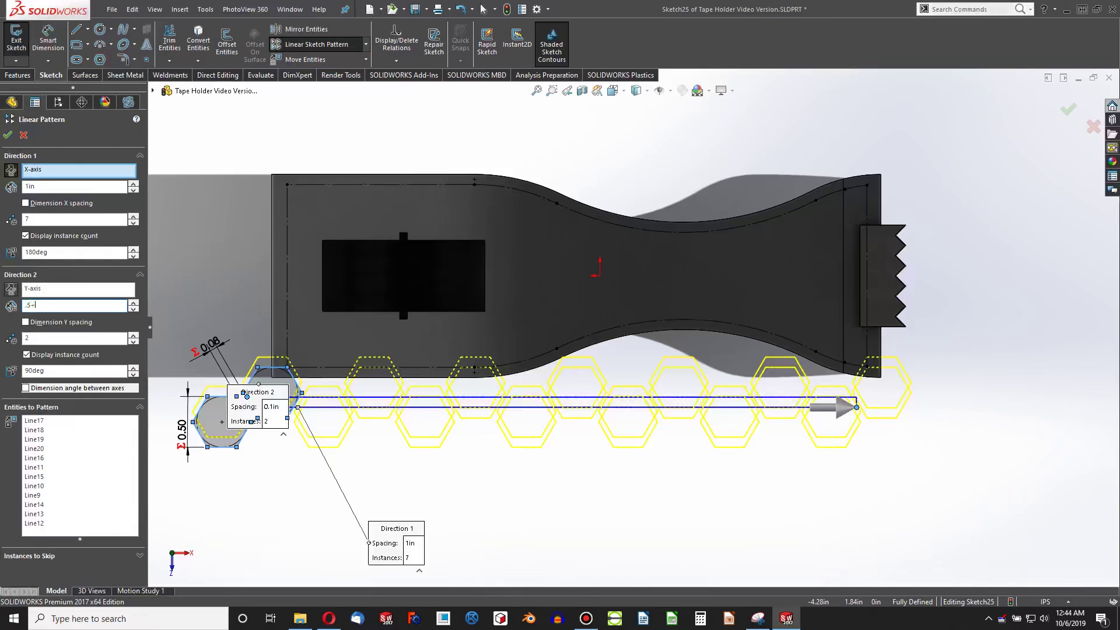
text(.5+0.07)
key(Return)
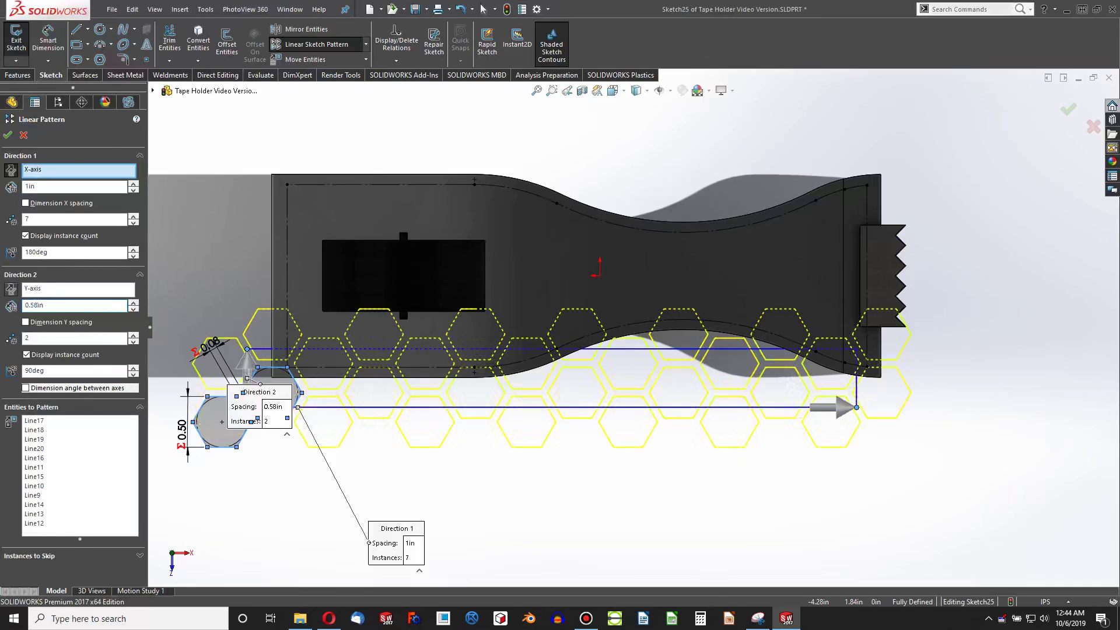
click(133, 303)
click(133, 303)
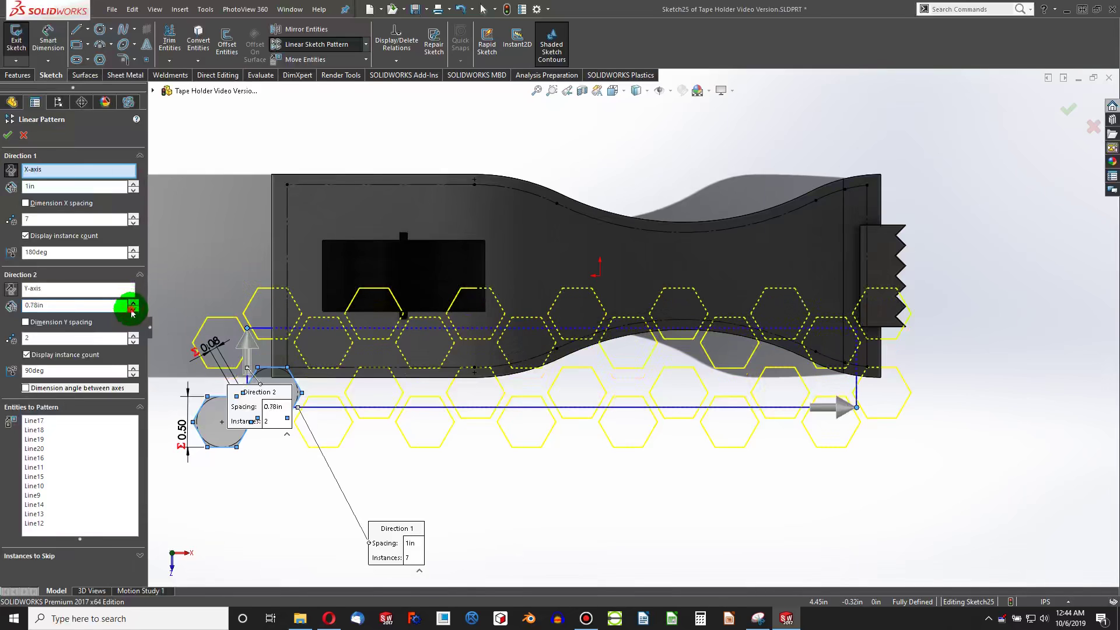
click(133, 309)
- Set the Y direction to 5 instances and accept the linear sketch pattern
click(136, 335)
click(136, 334)
click(136, 335)
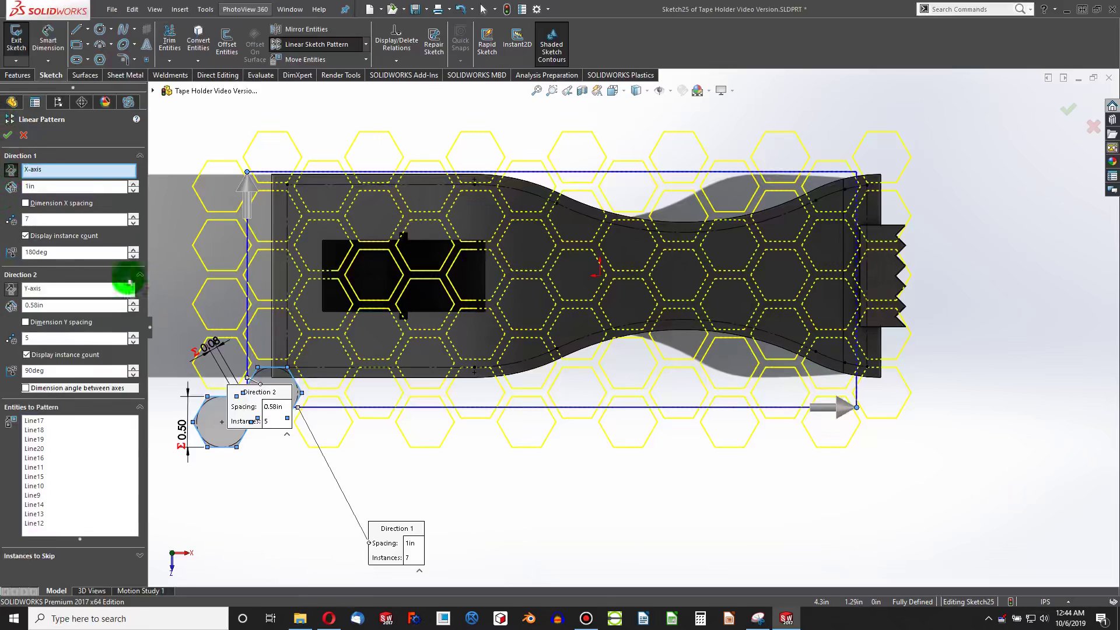
right_click(331, 263)
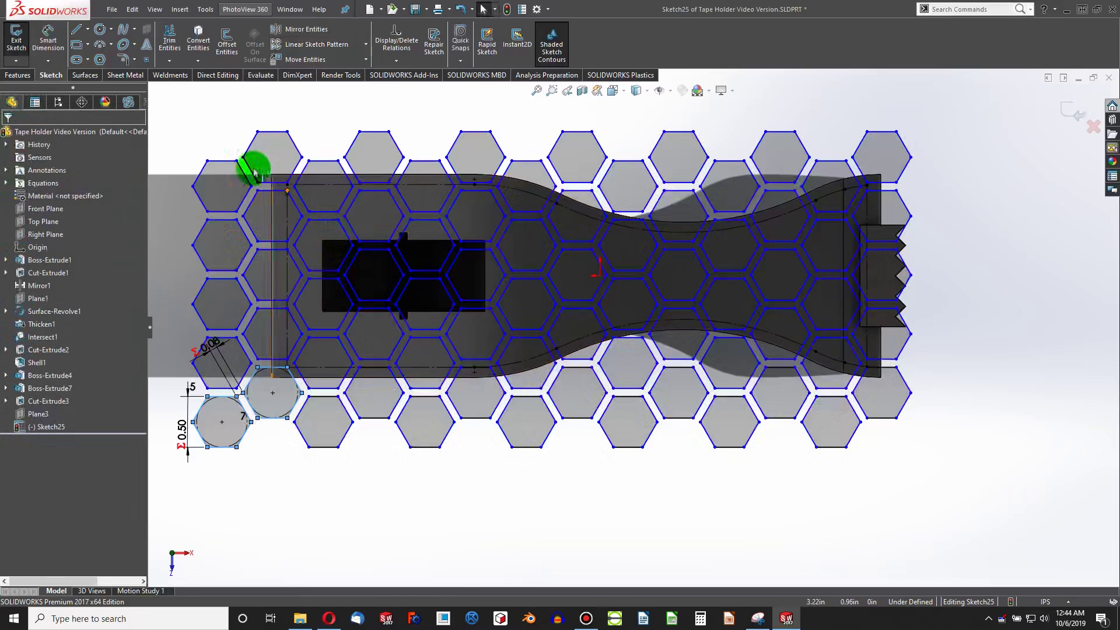
- Dimension the vertical gap between two stacked hexagons in the outermost column, linking it to the global variable WallWidth
scroll(222, 354, down, 1)
scroll(222, 354, down, 1)
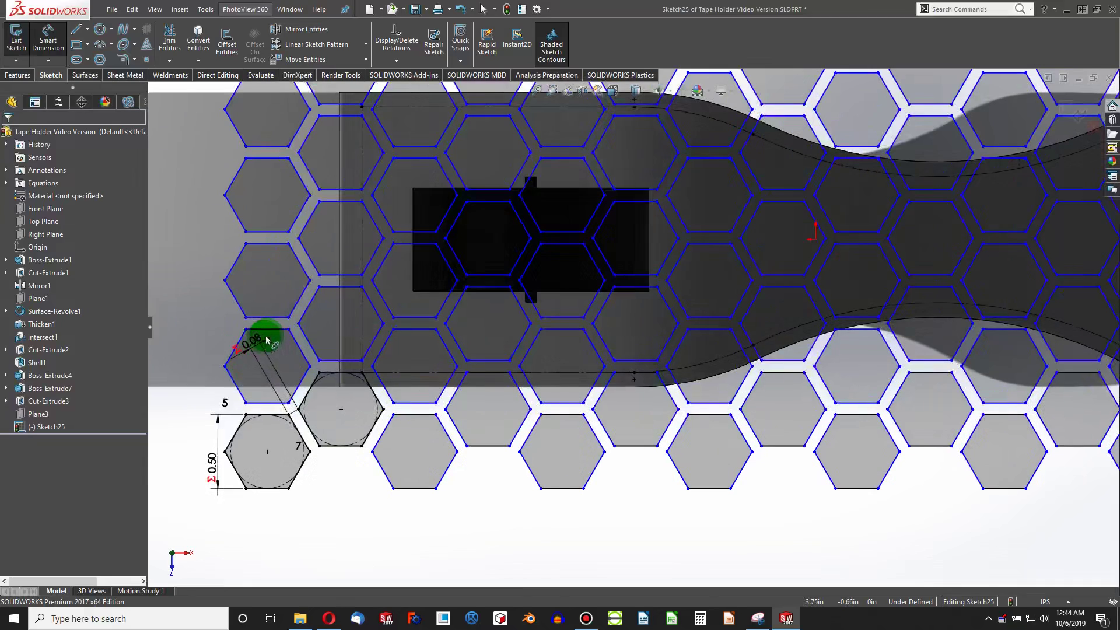
click(275, 326)
double_click(252, 343)
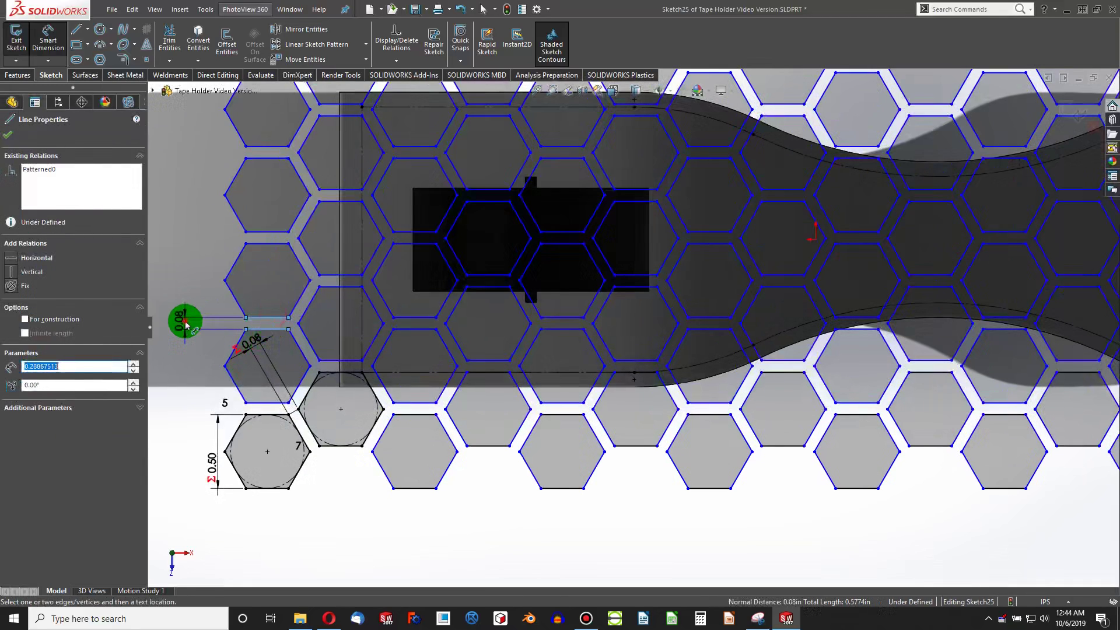
text(=)
key(Down)
key(Right)
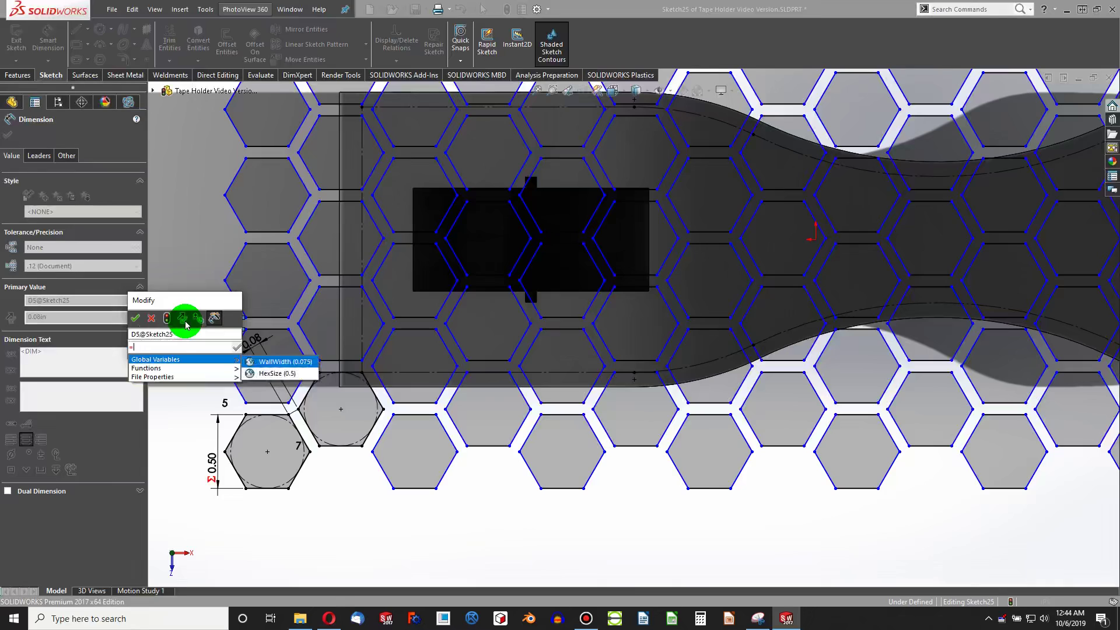
key(Return)
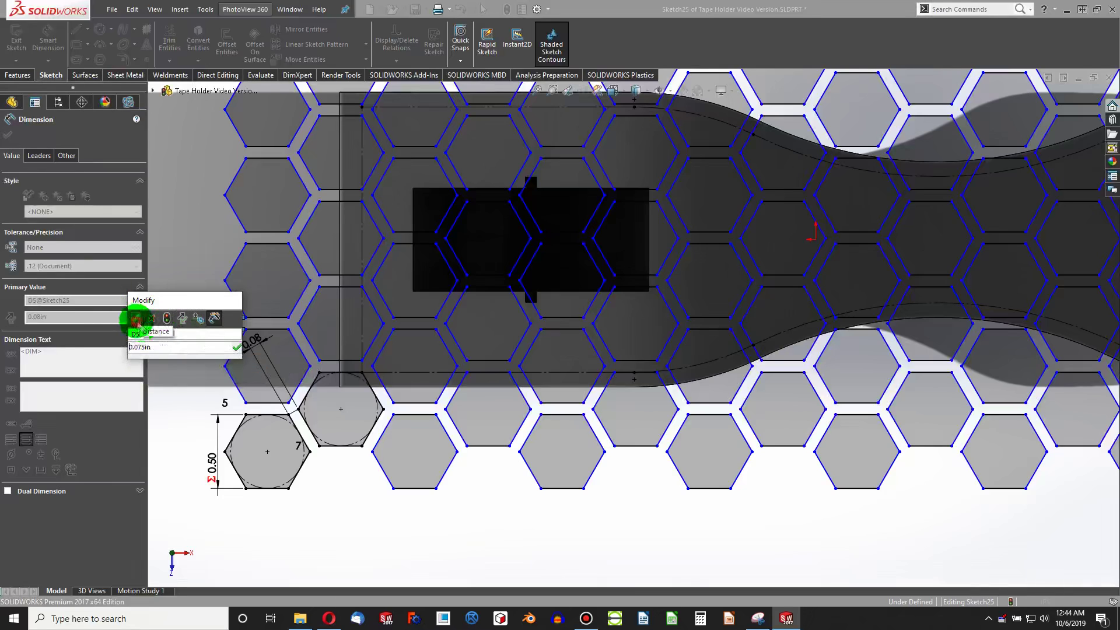
click(135, 318)
- Dimension the gap between the inner original hexagon's upper slanted side and its patterned neighbor, linking it to WallWidth
click(384, 396)
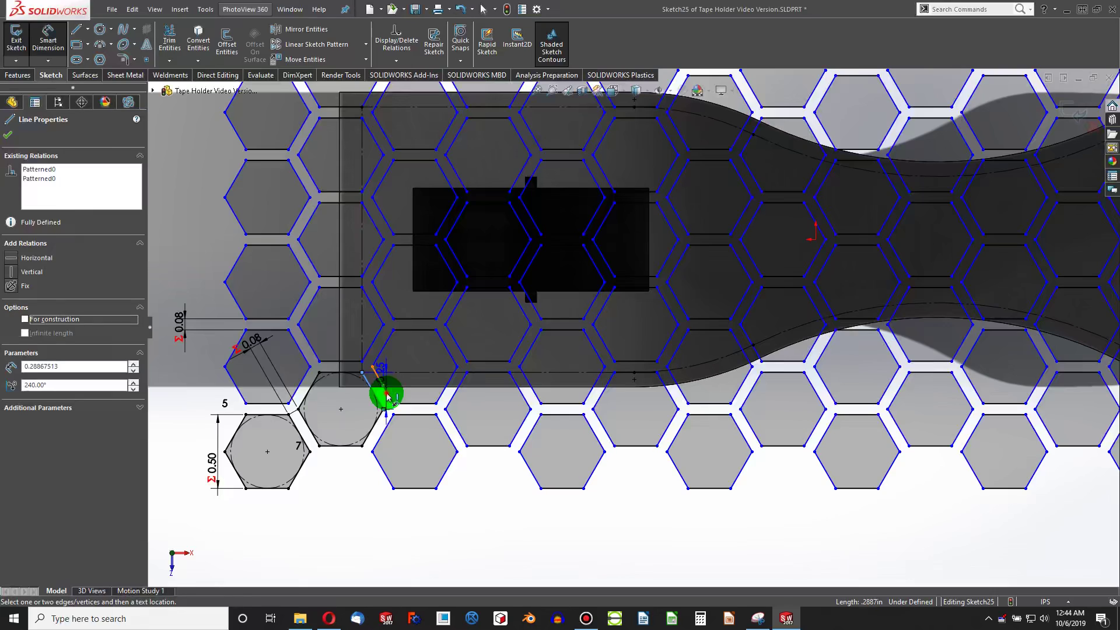
click(450, 519)
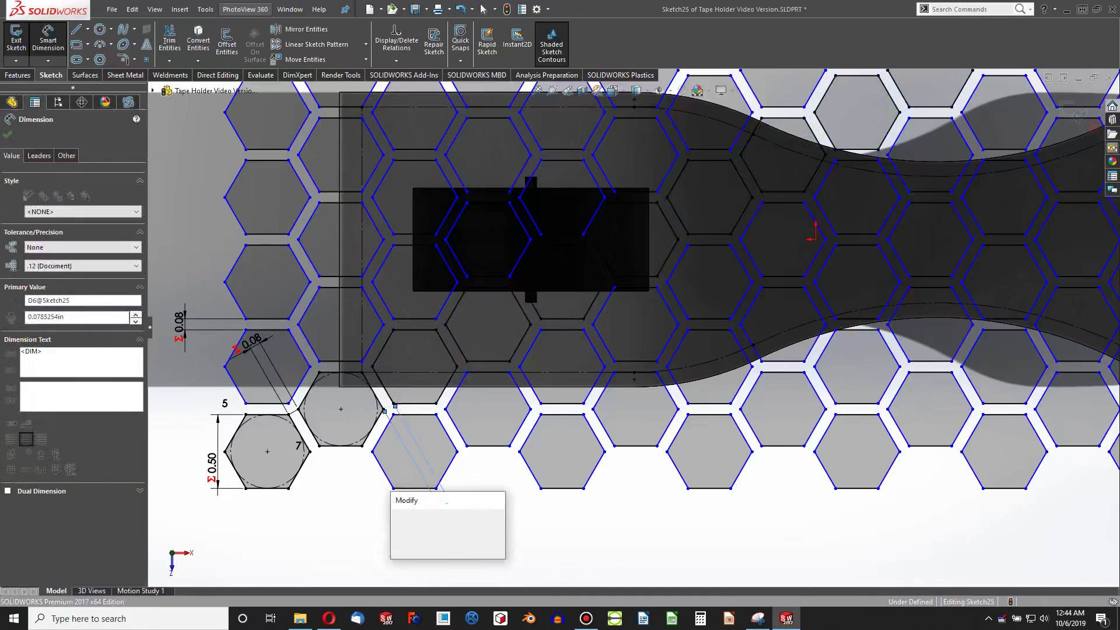
text(=)
key(Return)
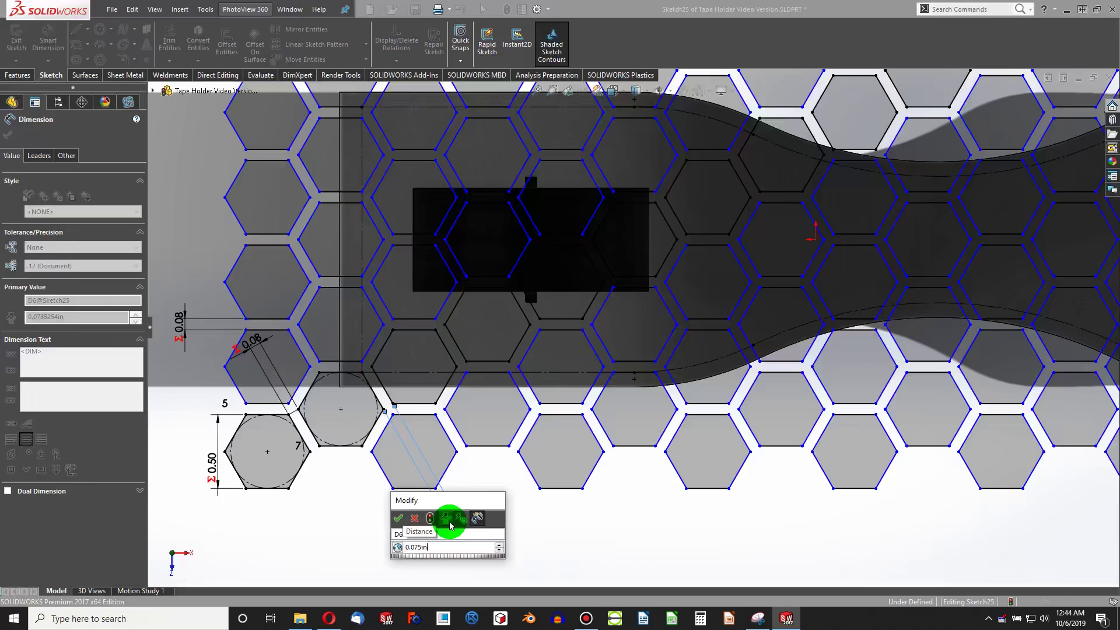
click(397, 518)
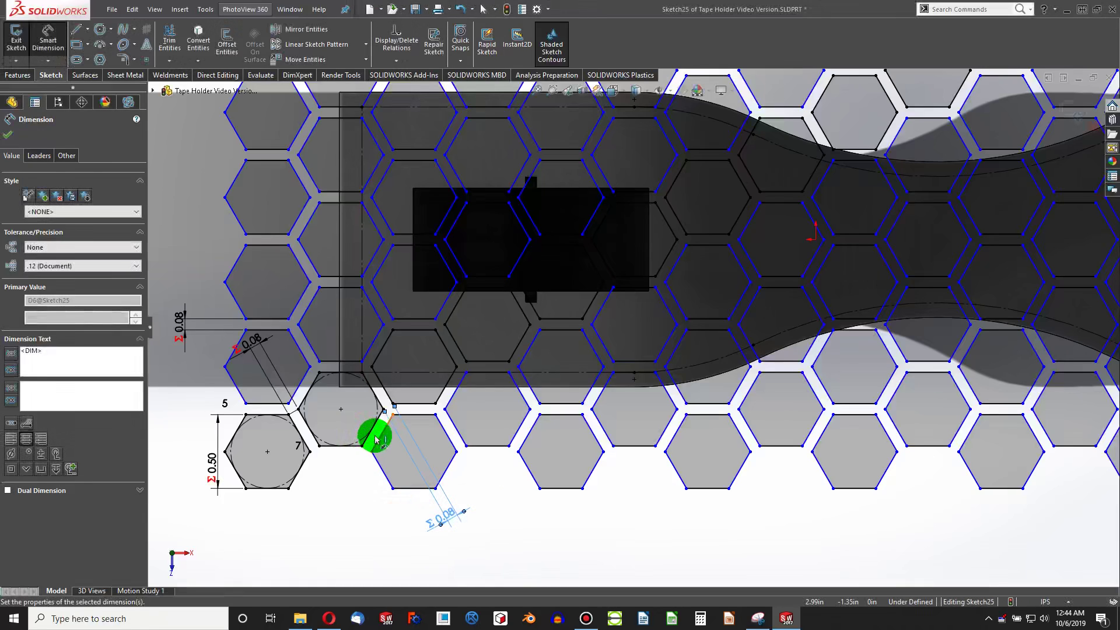
- Dimension the gap between the inner original hexagon's lower slanted side and the adjacent bottom-row hexagon, linking it to WallWidth
click(370, 436)
click(350, 489)
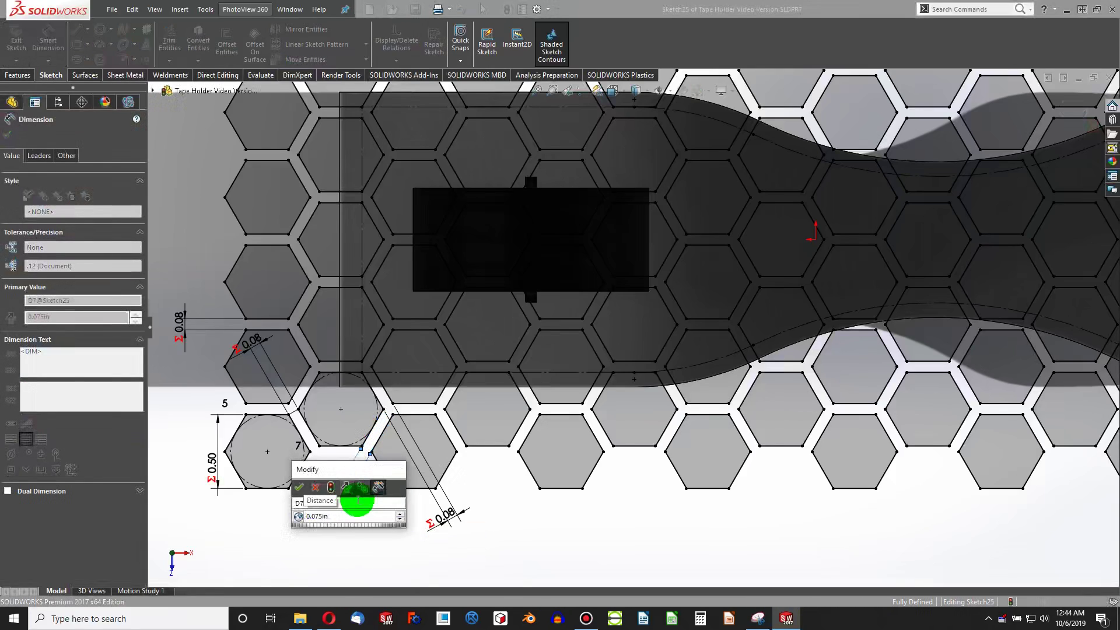
click(300, 487)
- Sketch a rectangle about 4.25 in tall that encloses the whole honeycomb pattern
key(f)
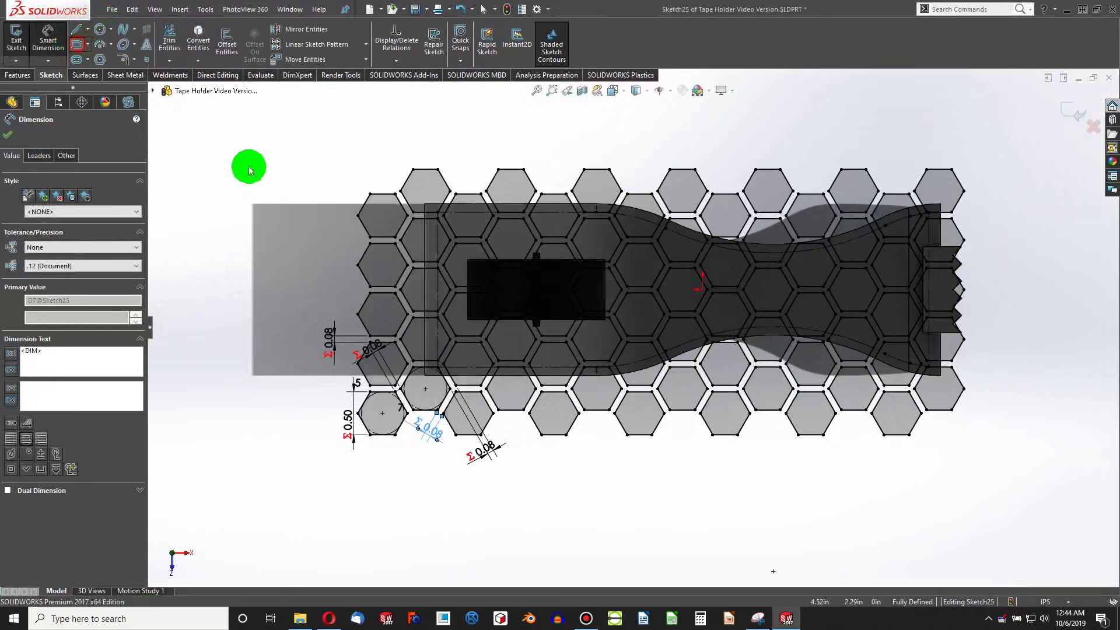
click(298, 128)
click(313, 137)
key(Escape)
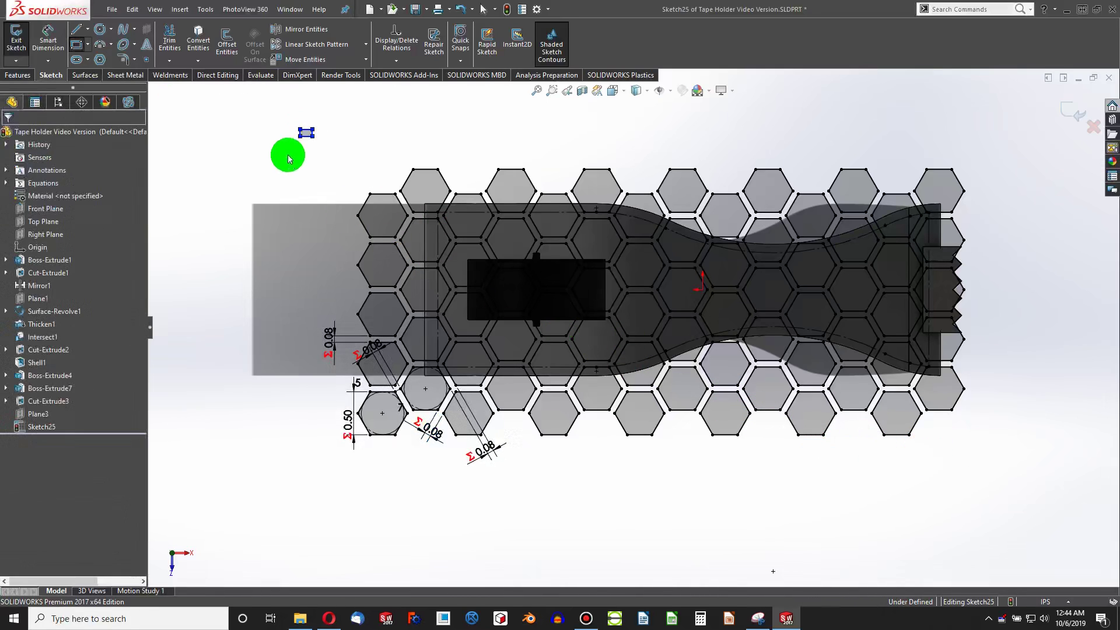
drag(313, 138, 1017, 494)
click(254, 229)
- Dimension the horizontal gap between the rectangle's left side and the outermost hexagon corner, linking it to WallWidth
click(49, 42)
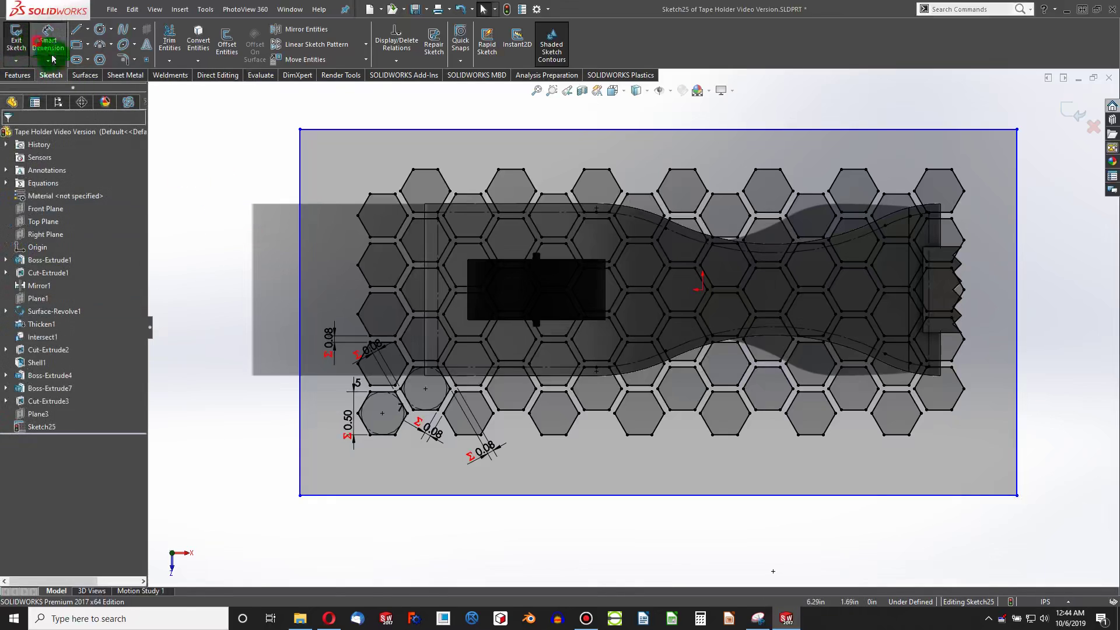
click(357, 216)
click(262, 213)
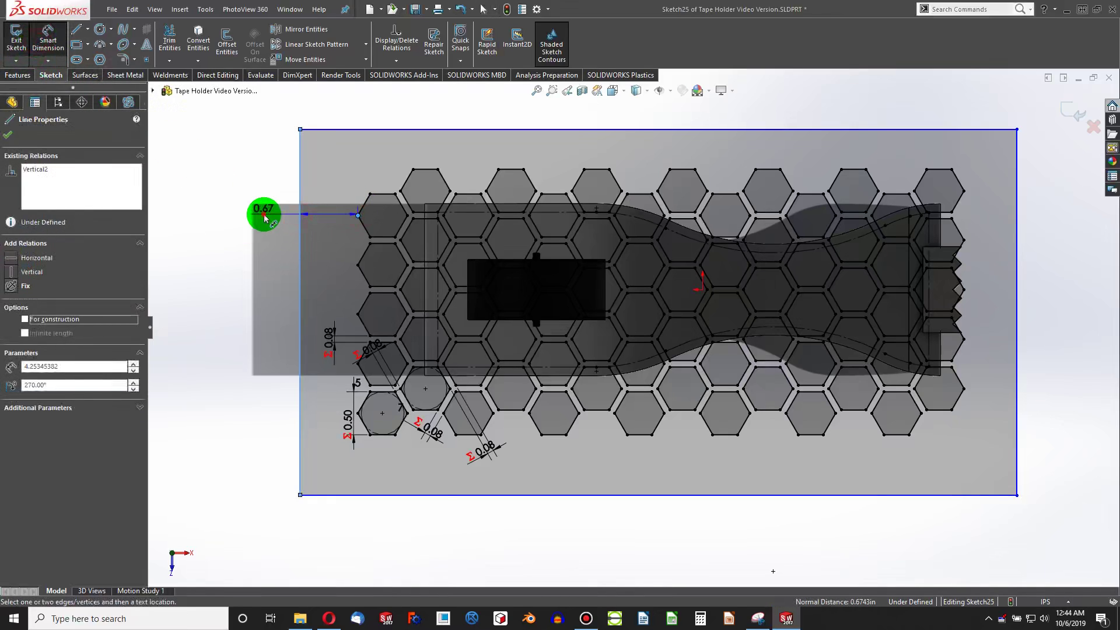
key(Down)
key(Right)
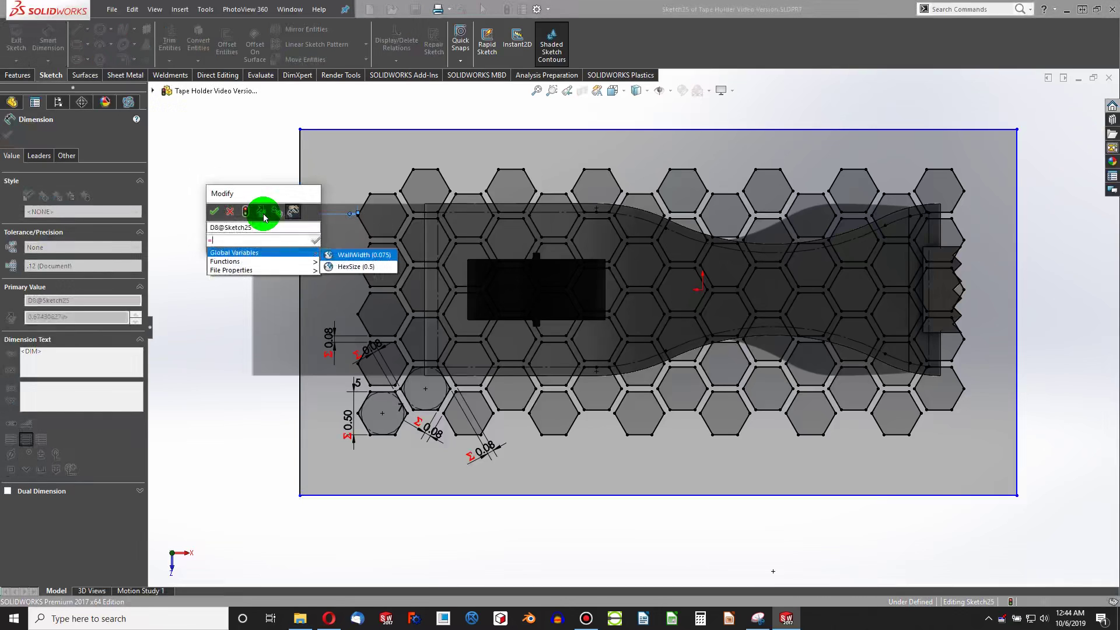
key(Return)
click(214, 211)
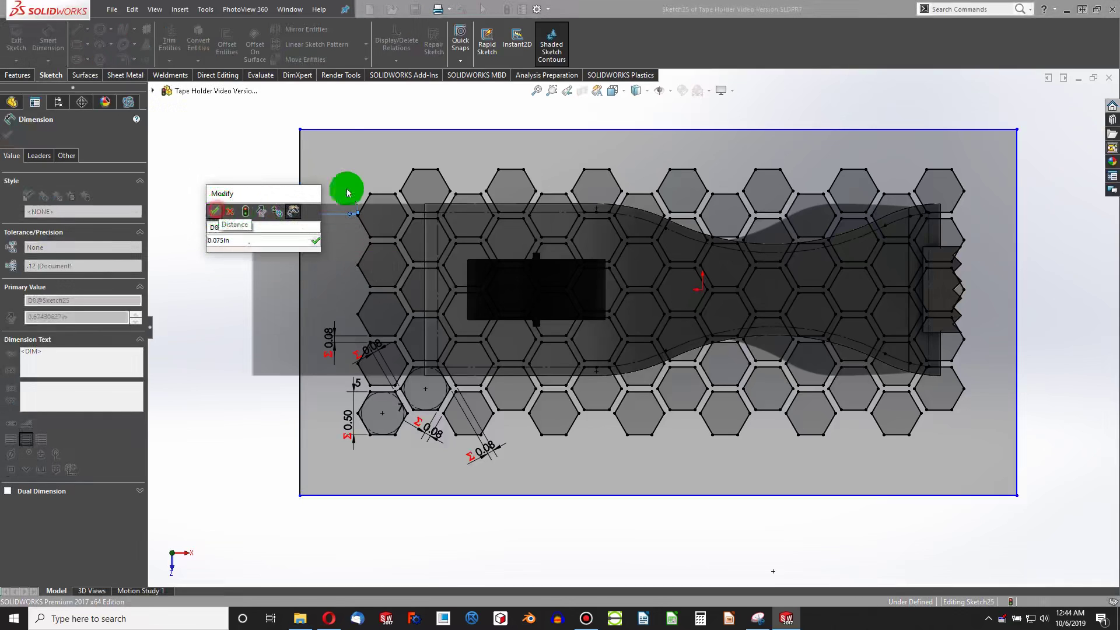
- Dimension the vertical gap between the rectangle's top side and the upper hexagon corner, linking it to WallWidth
click(412, 171)
click(351, 129)
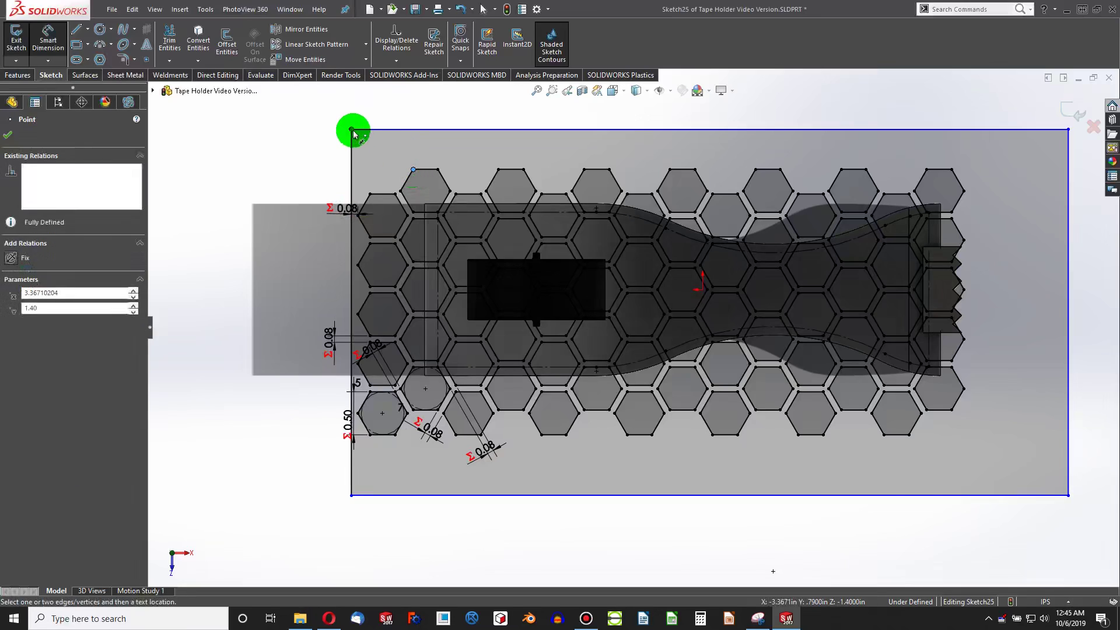
click(308, 156)
text(=)
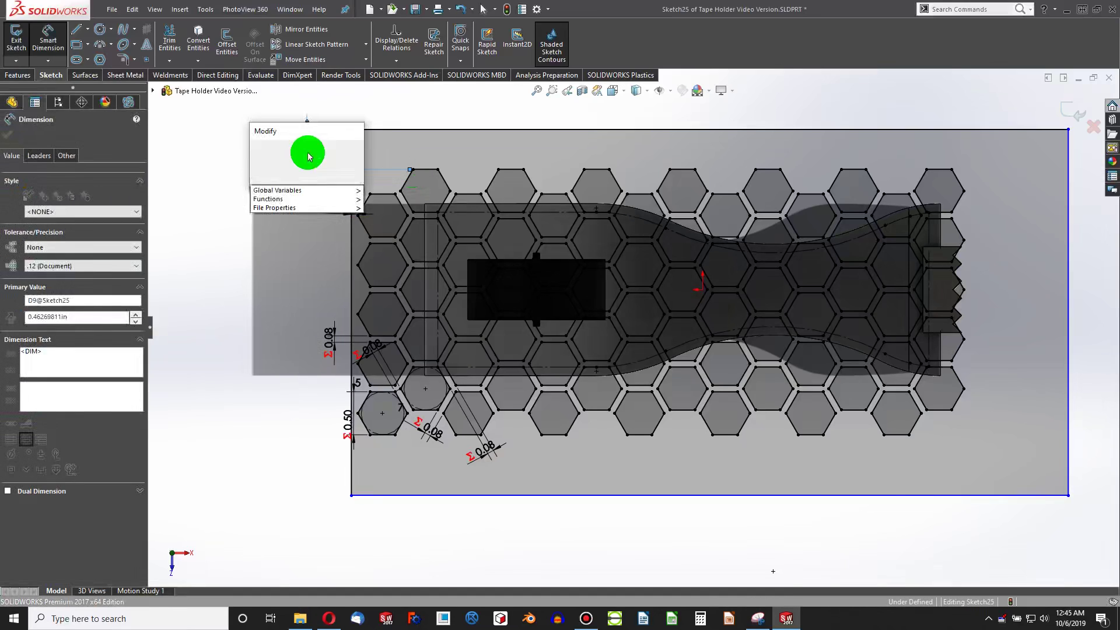
key(Down)
key(Right)
key(Return)
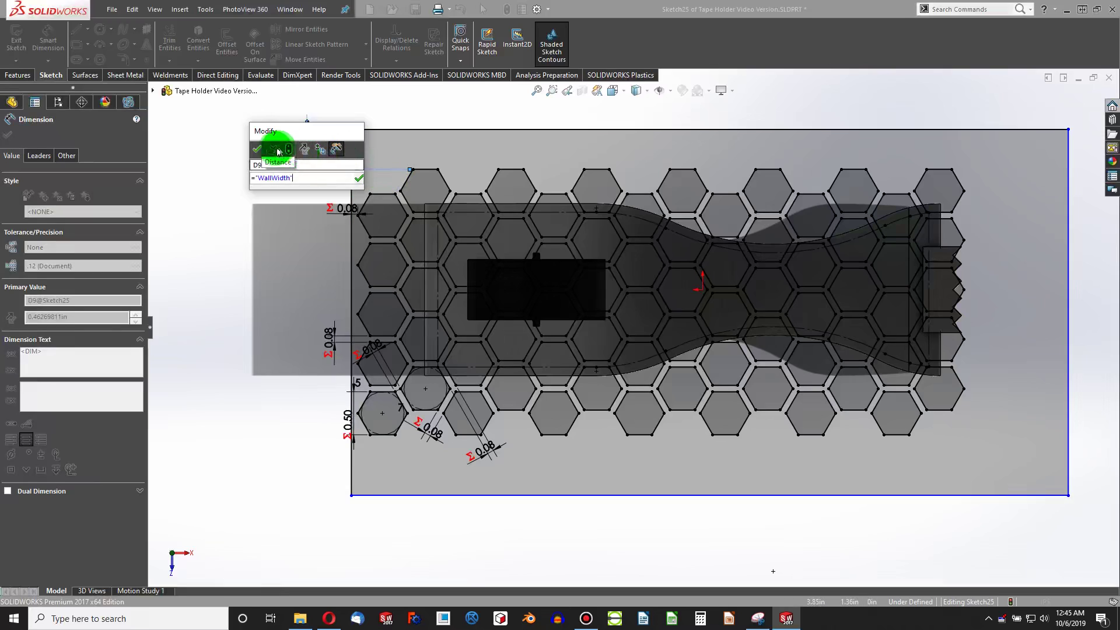
- Dimension the horizontal gap between the rectangle's right side and the outermost hexagon corner, linking it to WallWidth
click(963, 190)
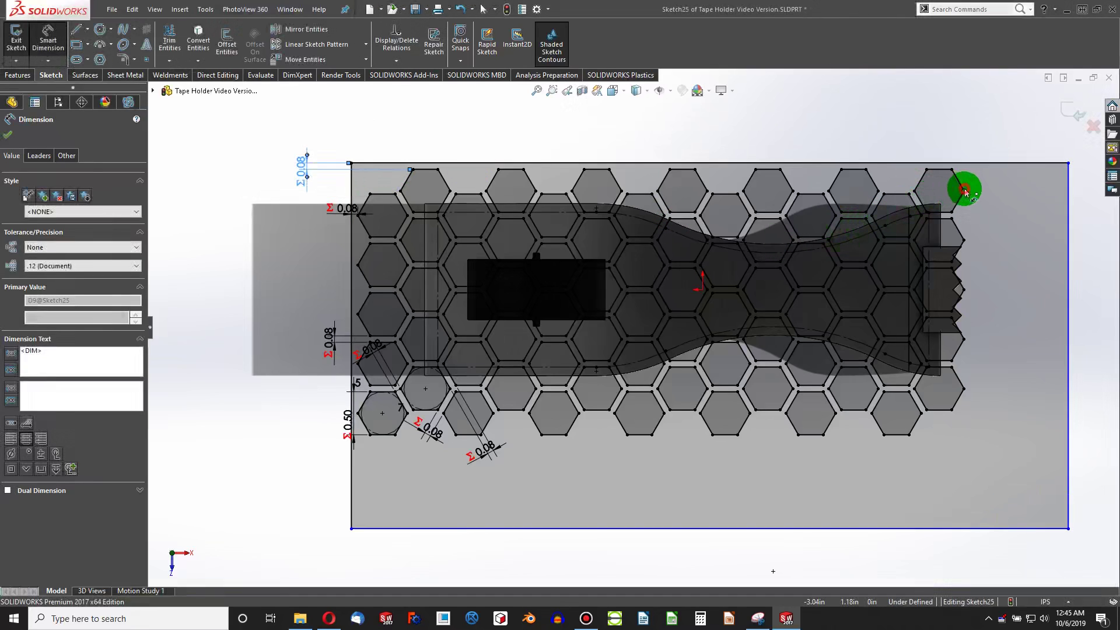
click(1069, 165)
click(990, 146)
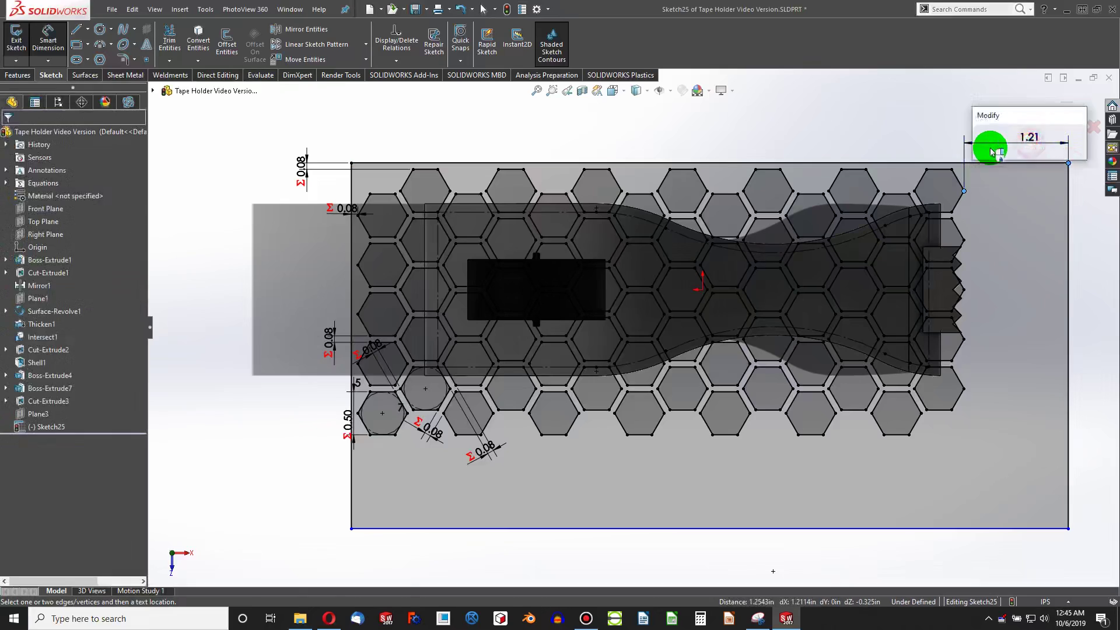
text(=)
key(Right)
key(Return)
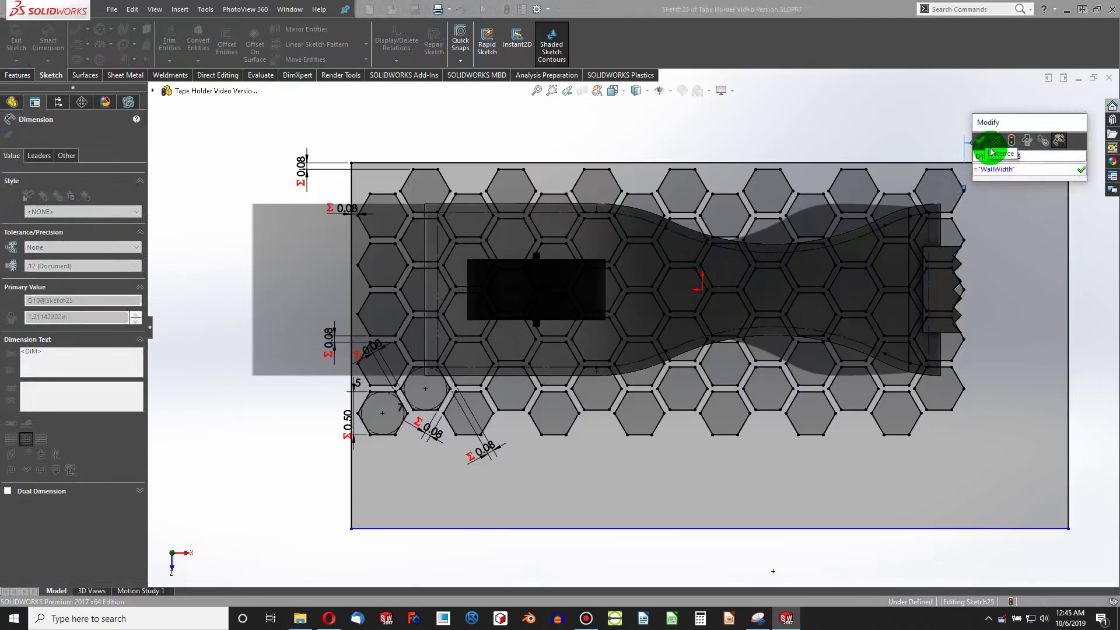
click(997, 168)
click(978, 143)
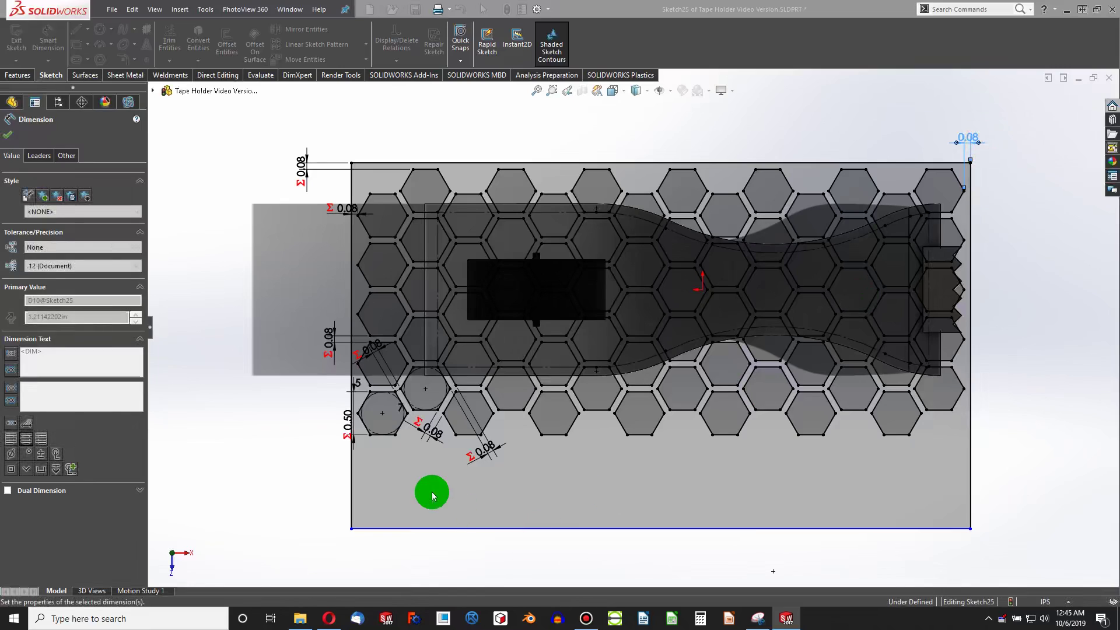
- Dimension the vertical gap between the rectangle's bottom side and the lowest hexagon corner, linking it to WallWidth
click(350, 526)
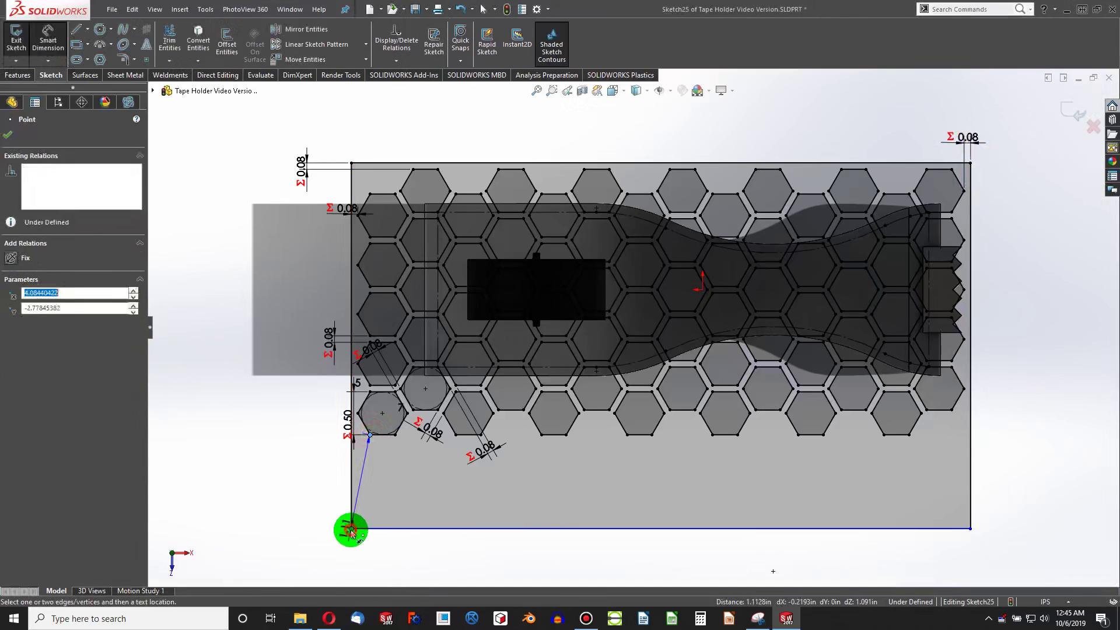
click(310, 498)
text(=)
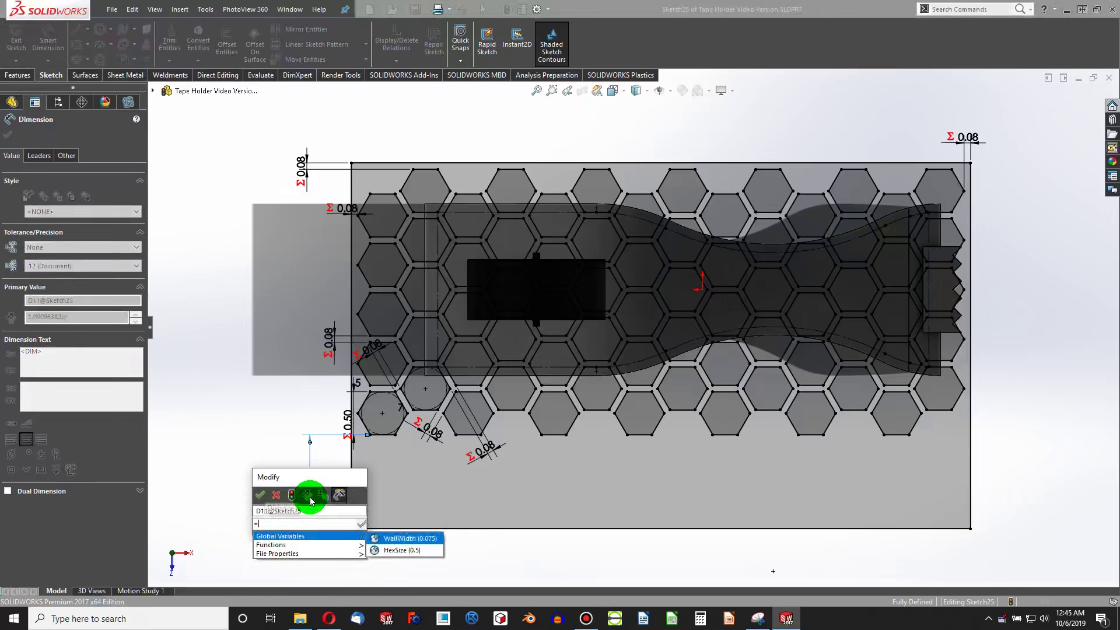
key(Return)
key(Return)
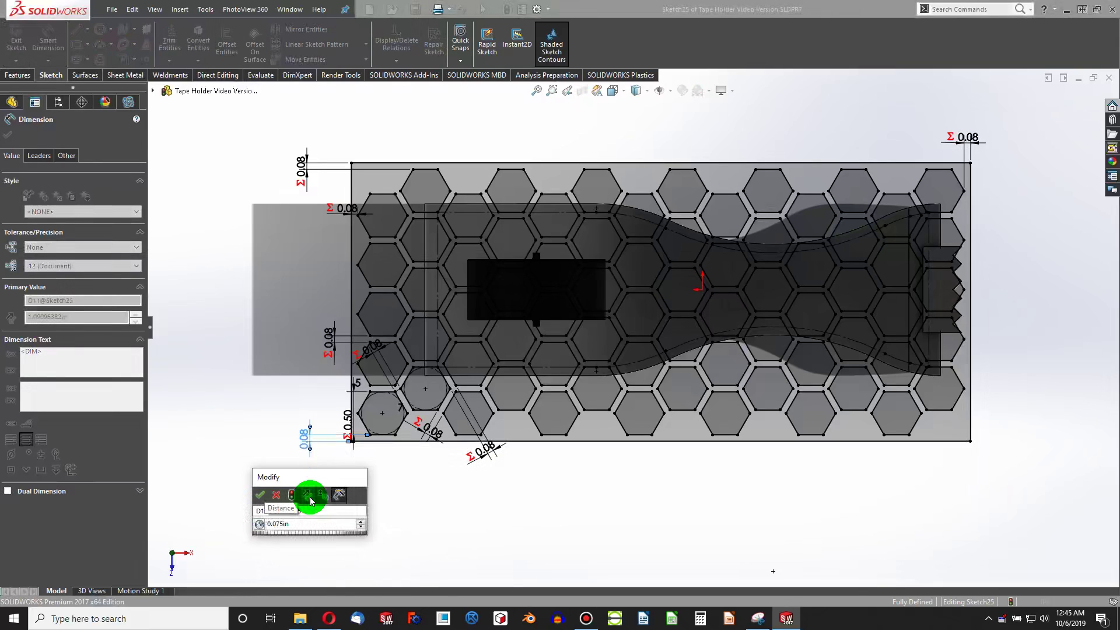
click(258, 495)
scroll(621, 291, up, 3)
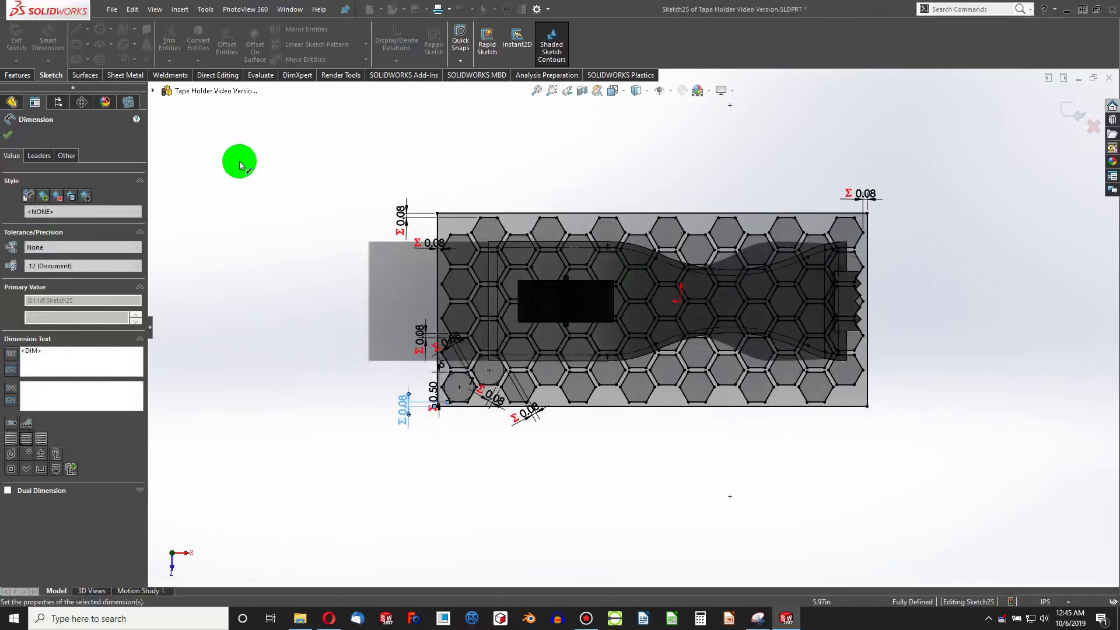
click(7, 121)
- Examine from side and angled views how the honeycomb sketch lies relative to the tape holder's body and underside
middle_drag(637, 275, 596, 499)
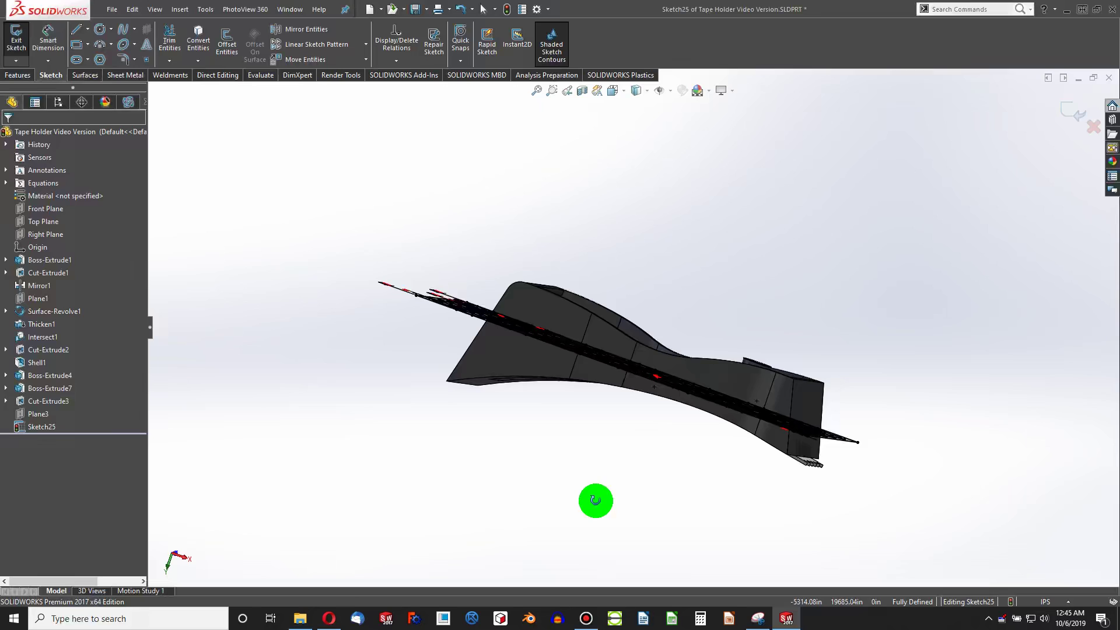
key(ctrl+8)
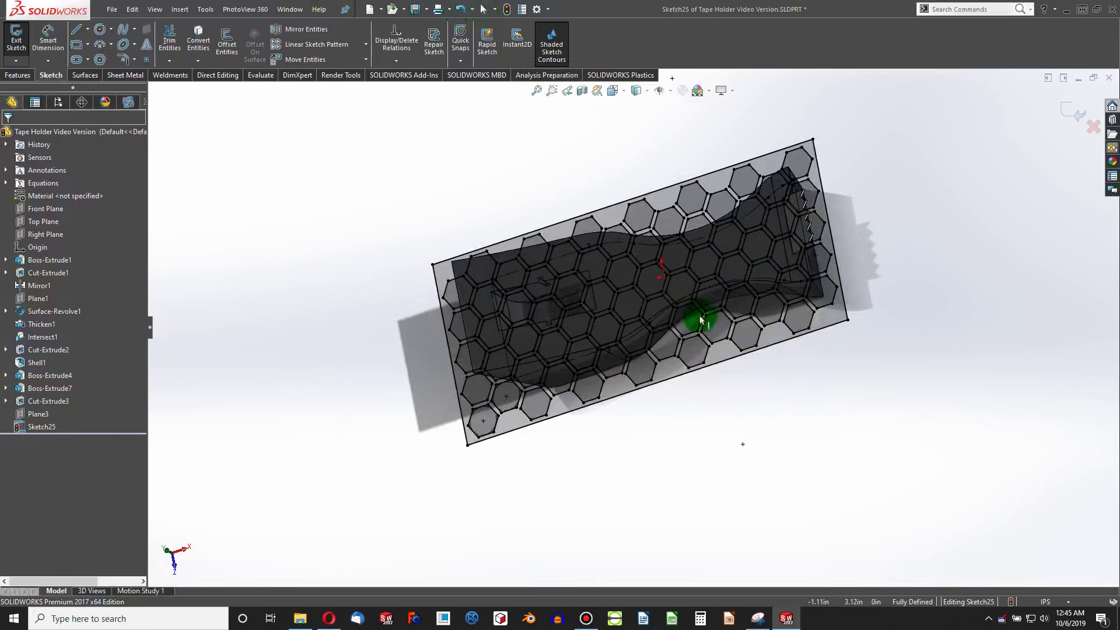
mouse_move(701, 320)
middle_down()
mouse_move(735, 212)
mouse_move(701, 136)
middle_up()
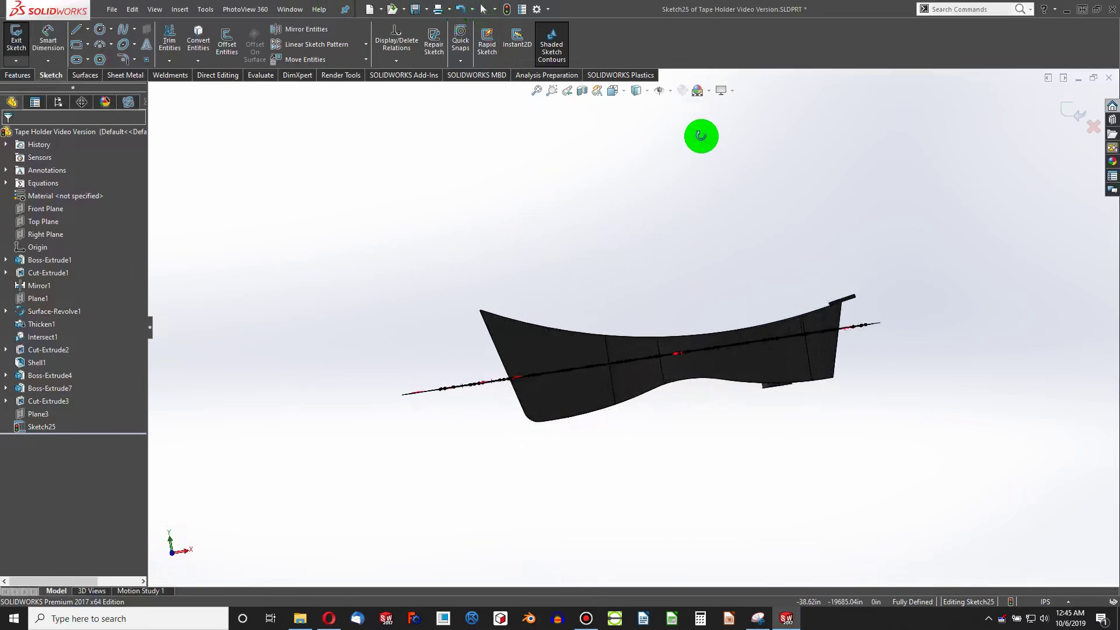
scroll(655, 350, down, 5)
scroll(579, 380, up, 3)
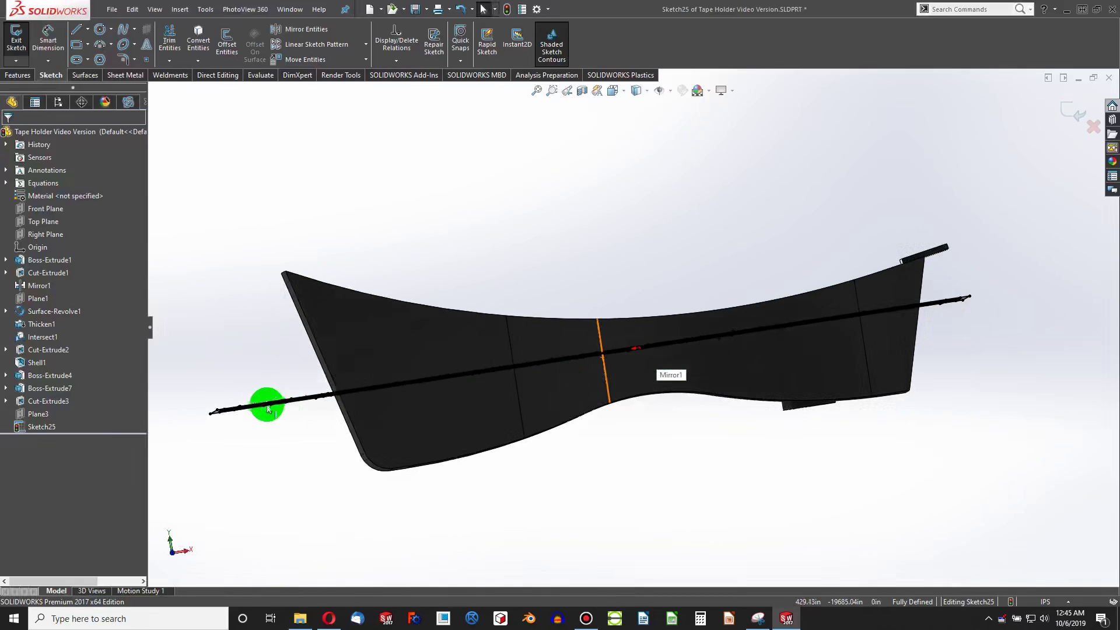
mouse_move(268, 408)
middle_down()
mouse_move(722, 370)
mouse_move(887, 313)
mouse_move(903, 362)
mouse_move(850, 200)
middle_up()
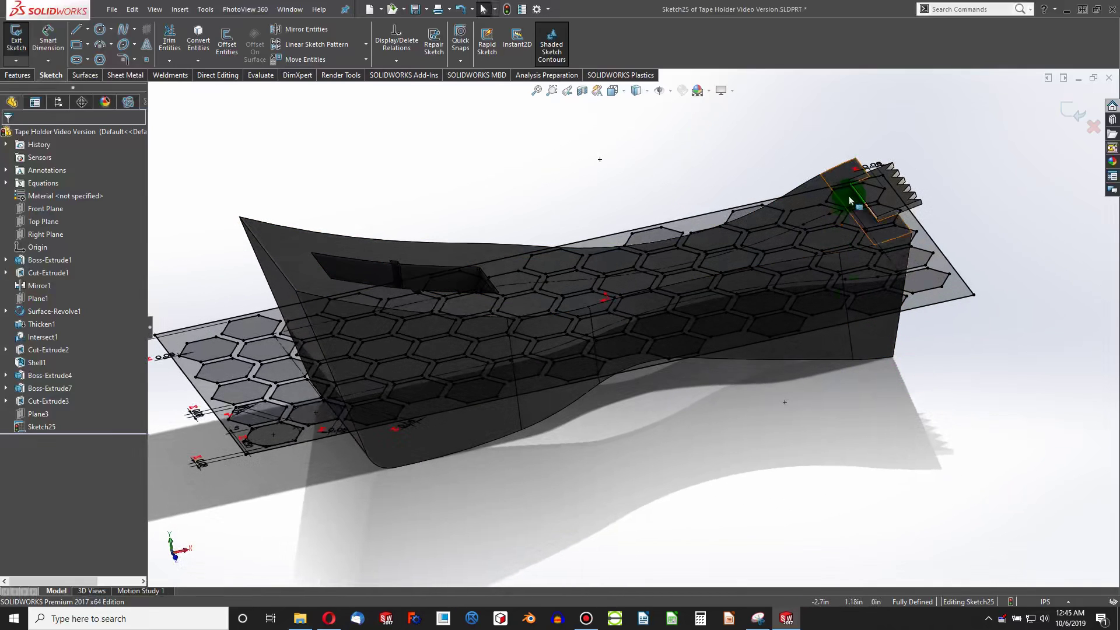
mouse_move(457, 337)
middle_down()
mouse_move(425, 417)
mouse_move(432, 332)
mouse_move(720, 425)
middle_up()
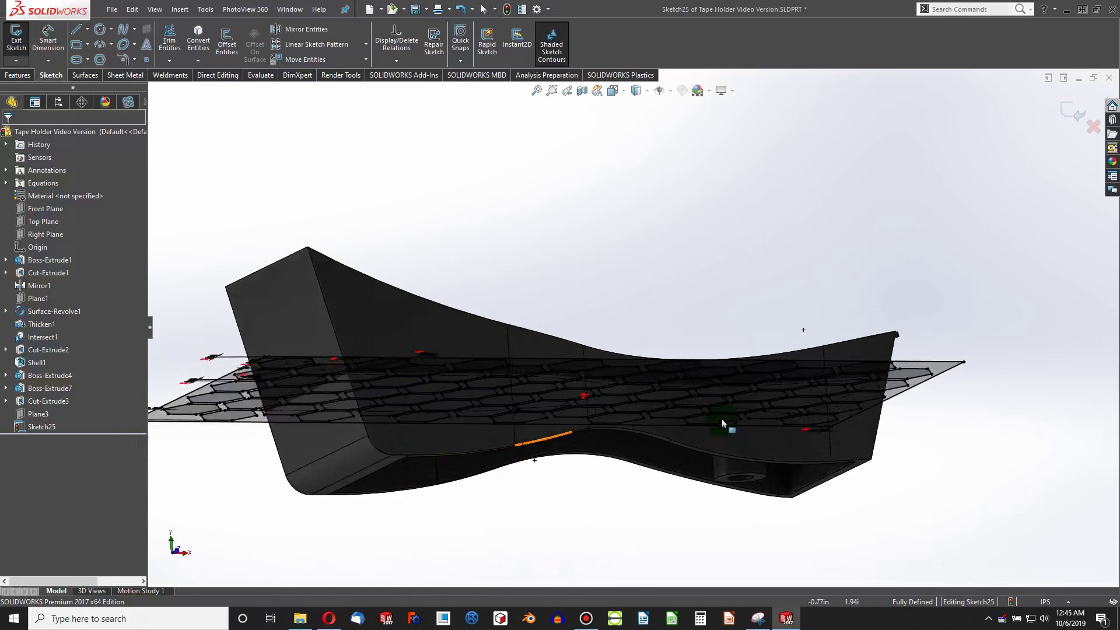
middle_drag(949, 439, 725, 457)
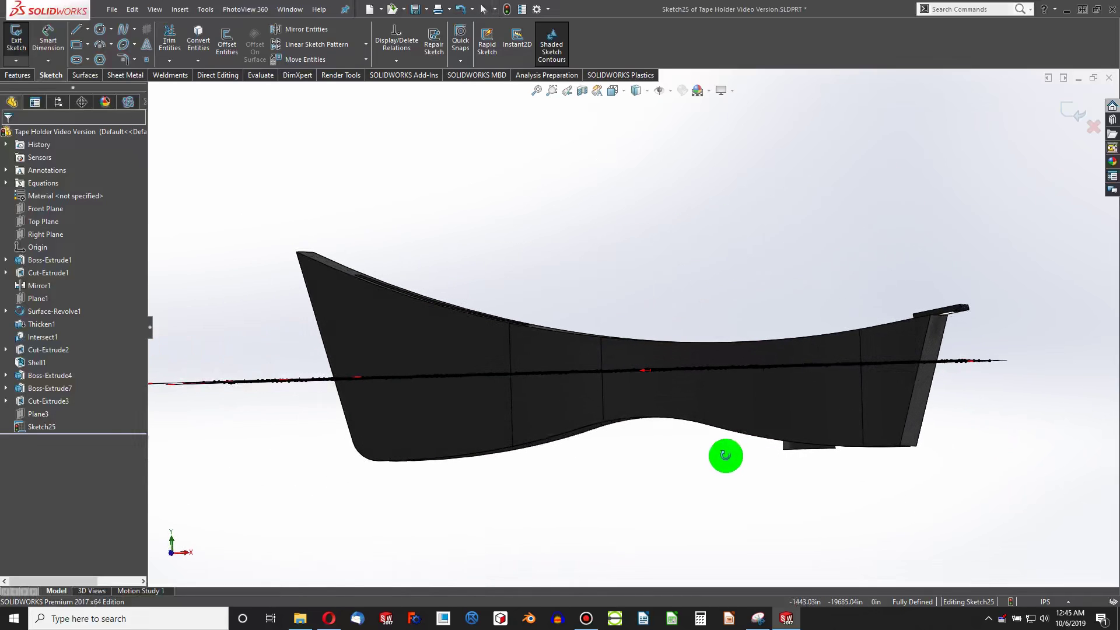
mouse_move(598, 412)
middle_down()
mouse_move(492, 452)
mouse_move(519, 415)
middle_up()
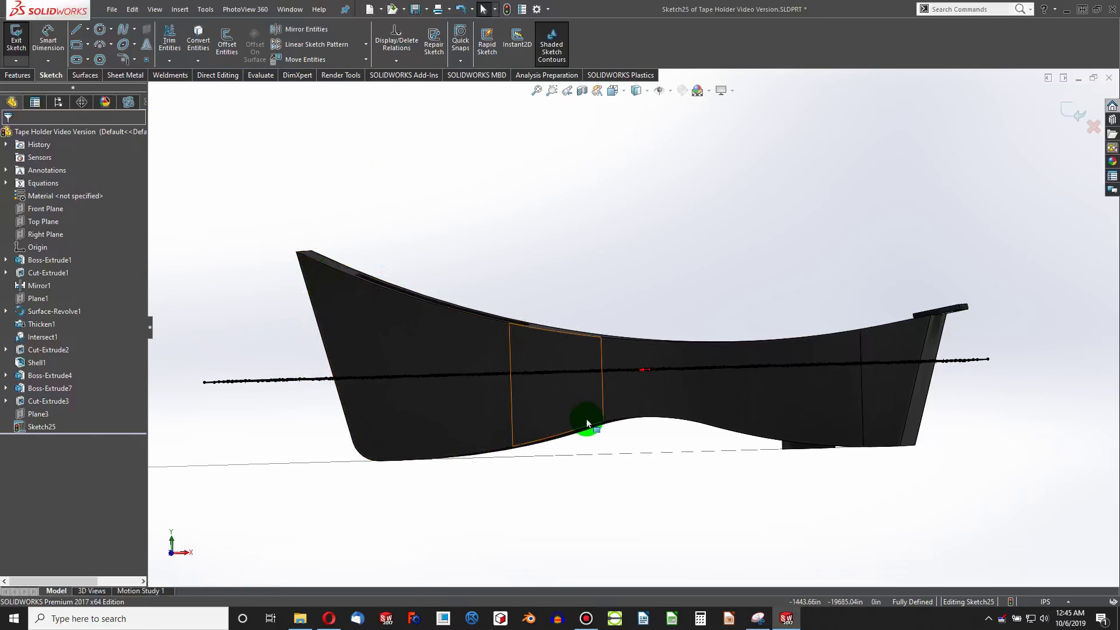
mouse_move(587, 423)
middle_down()
mouse_move(592, 379)
mouse_move(609, 467)
middle_up()
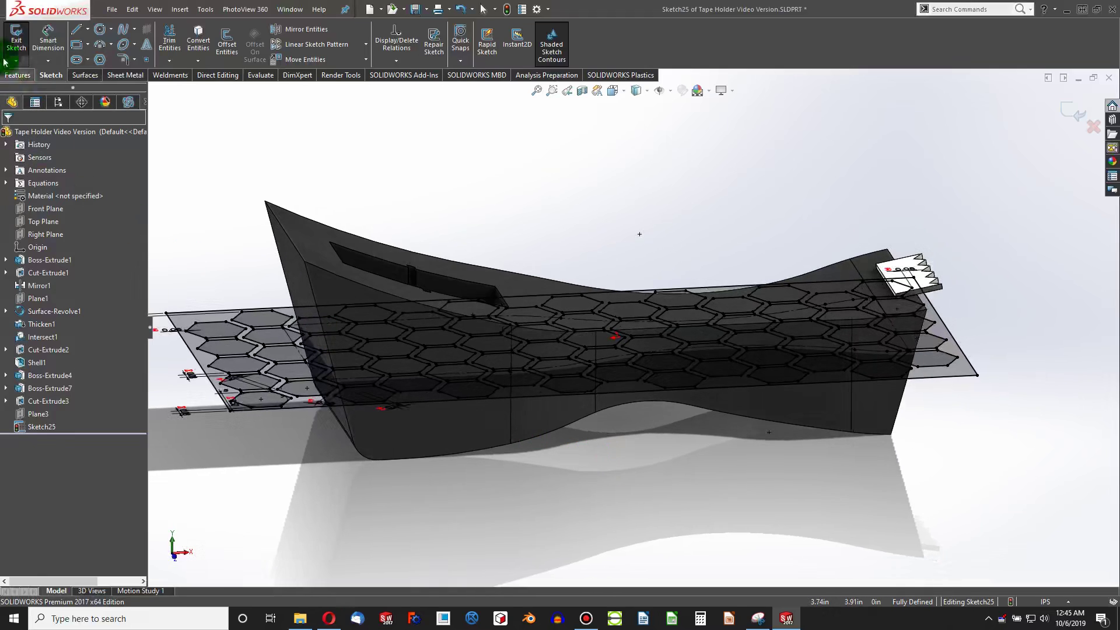
- Close the honeycomb sketch and start a new sketch on the Front Plane
click(13, 41)
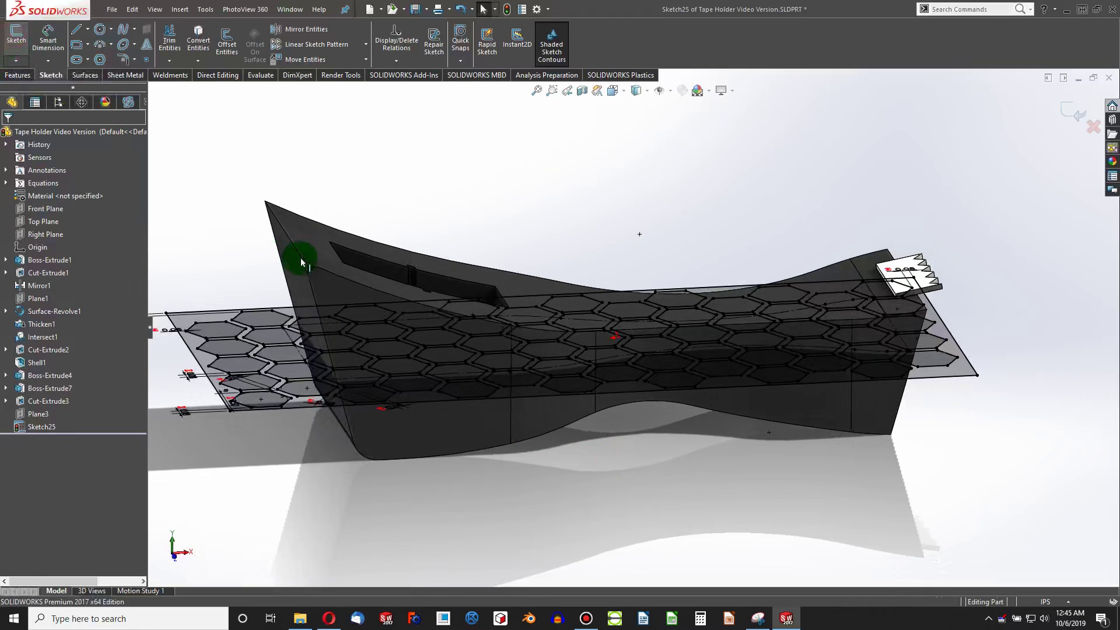
click(46, 210)
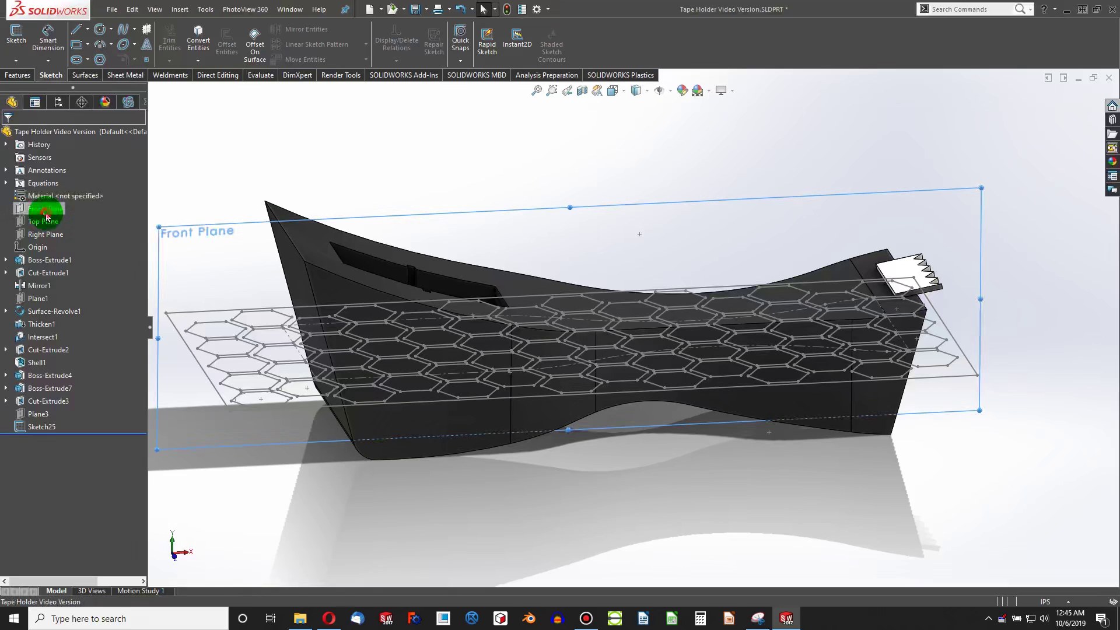
click(17, 44)
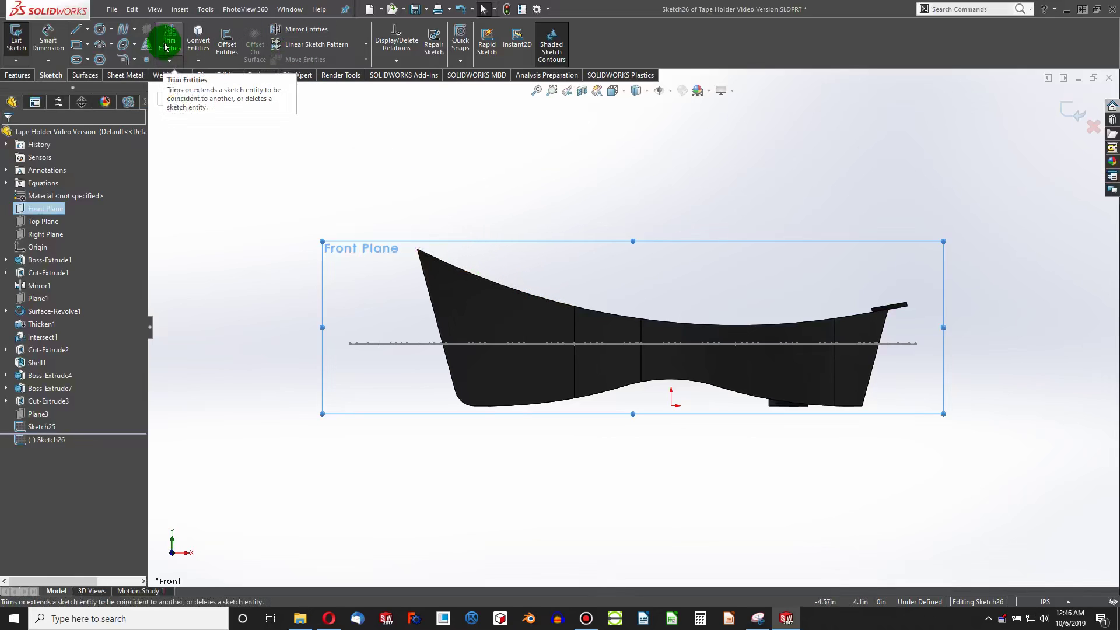
- Convert all edge segments along the holder's curved upper profile into sketch entities
click(211, 55)
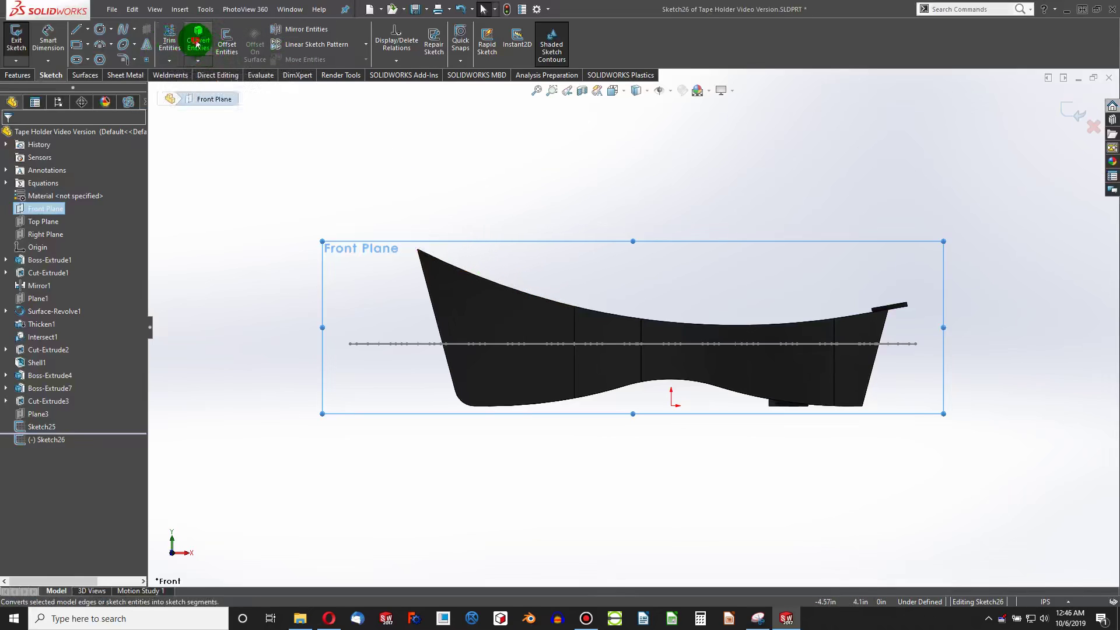
click(516, 290)
click(595, 310)
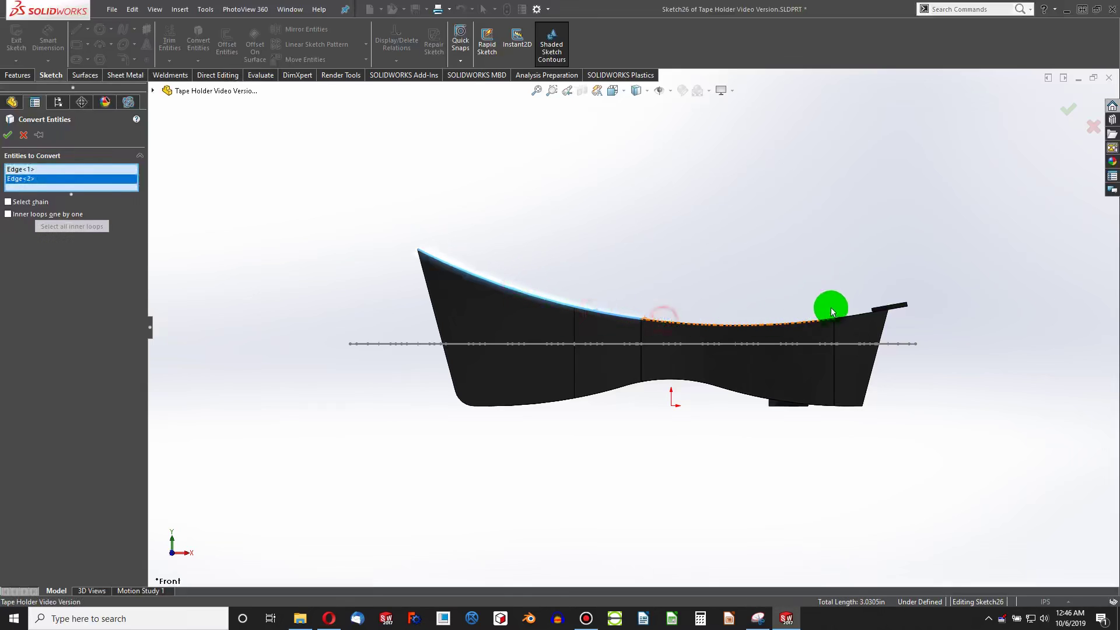
scroll(831, 311, down, 3)
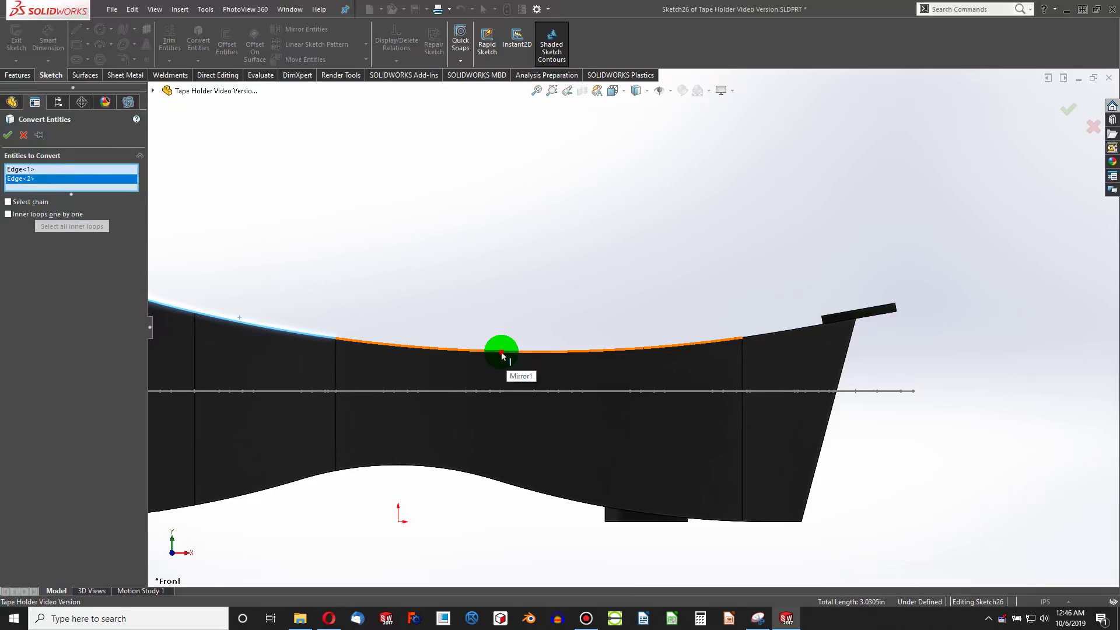
click(501, 352)
click(765, 335)
click(796, 329)
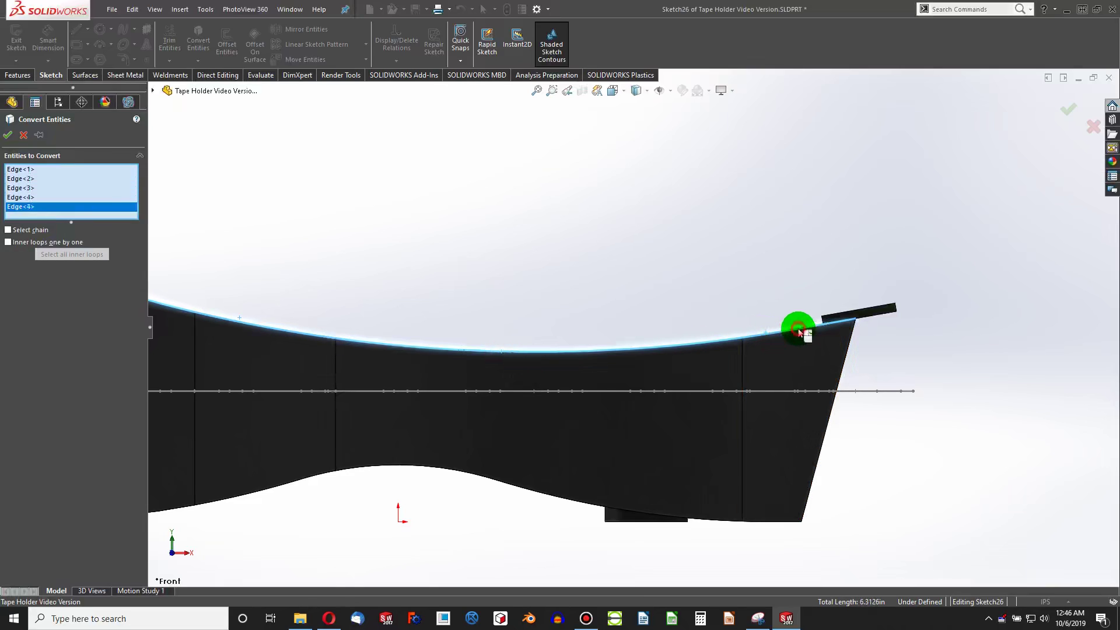
scroll(764, 330, up, 3)
click(12, 133)
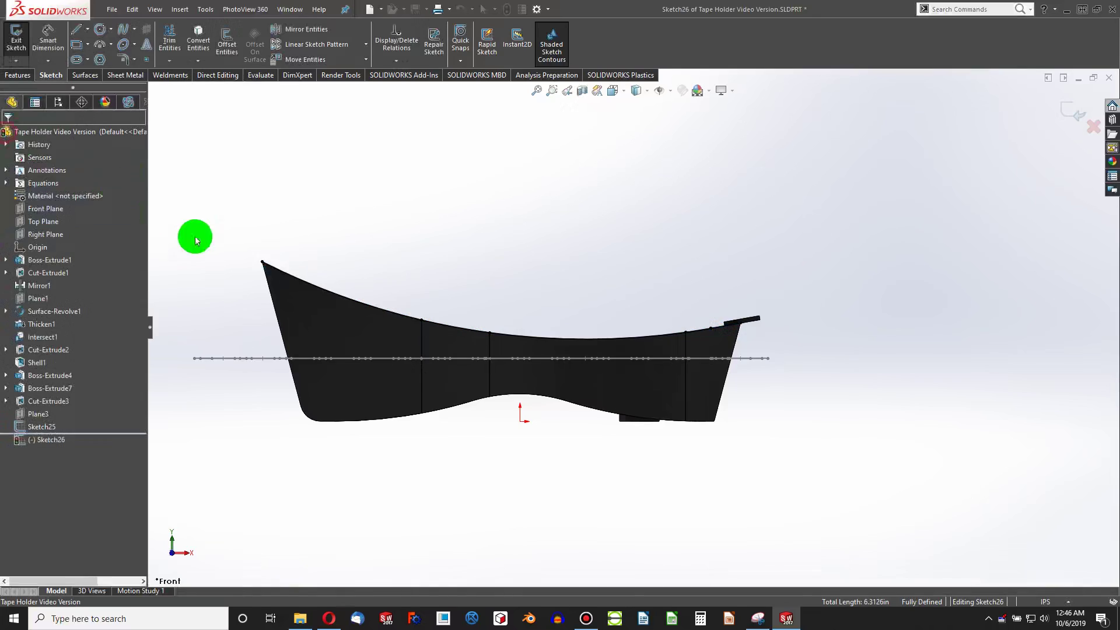
- Sketch a line about 1.6 in long from the profile's upper left tip, extending the curve up and outward
scroll(227, 267, down, 3)
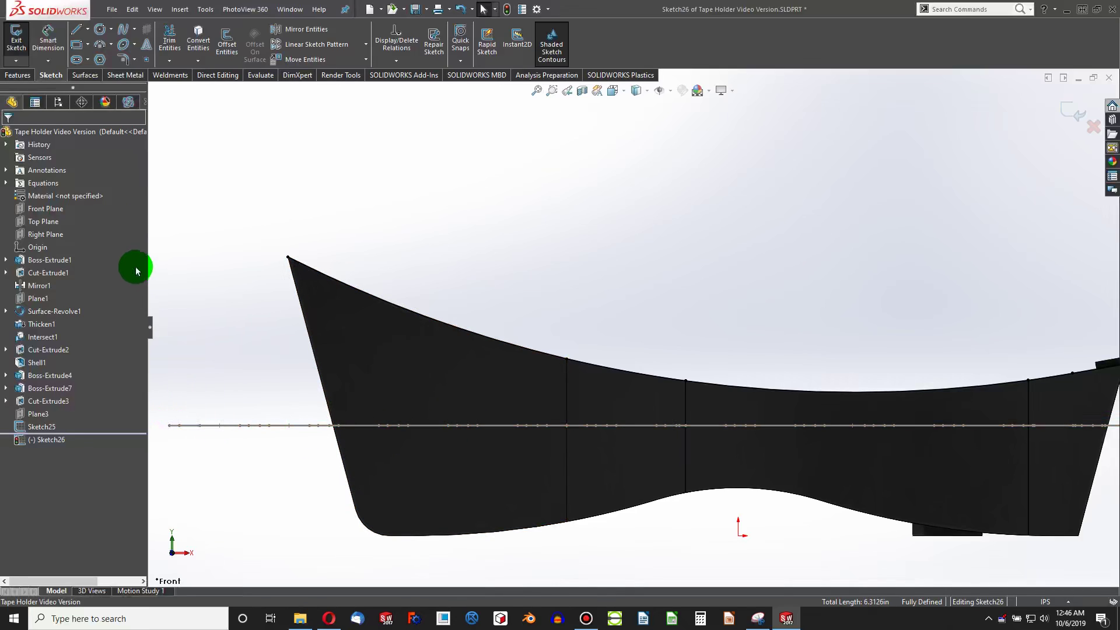
click(76, 29)
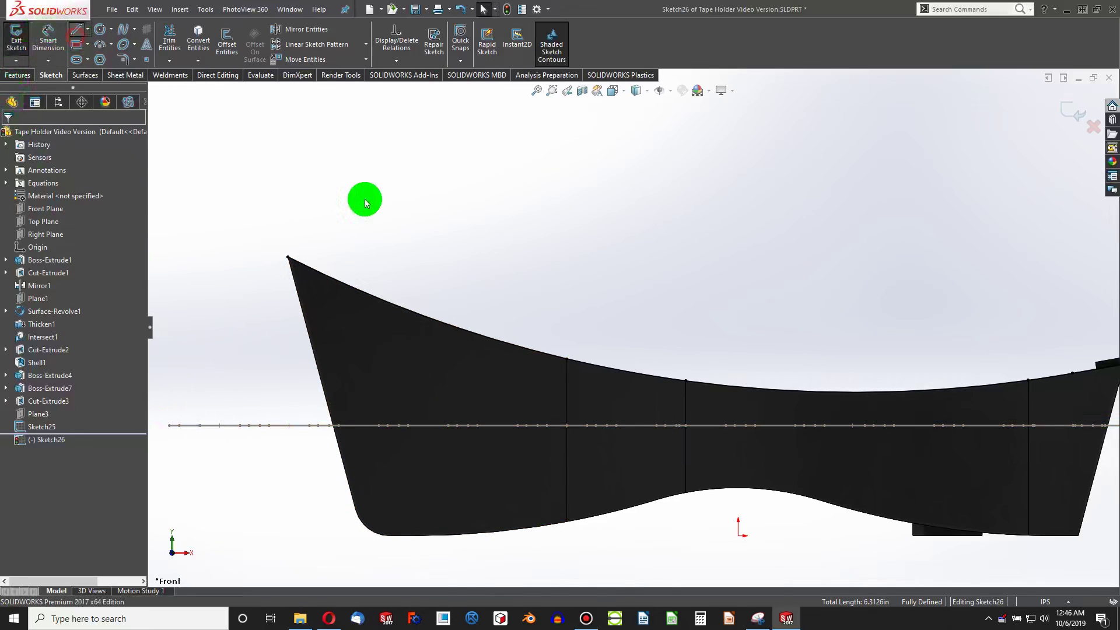
click(287, 257)
key(z)
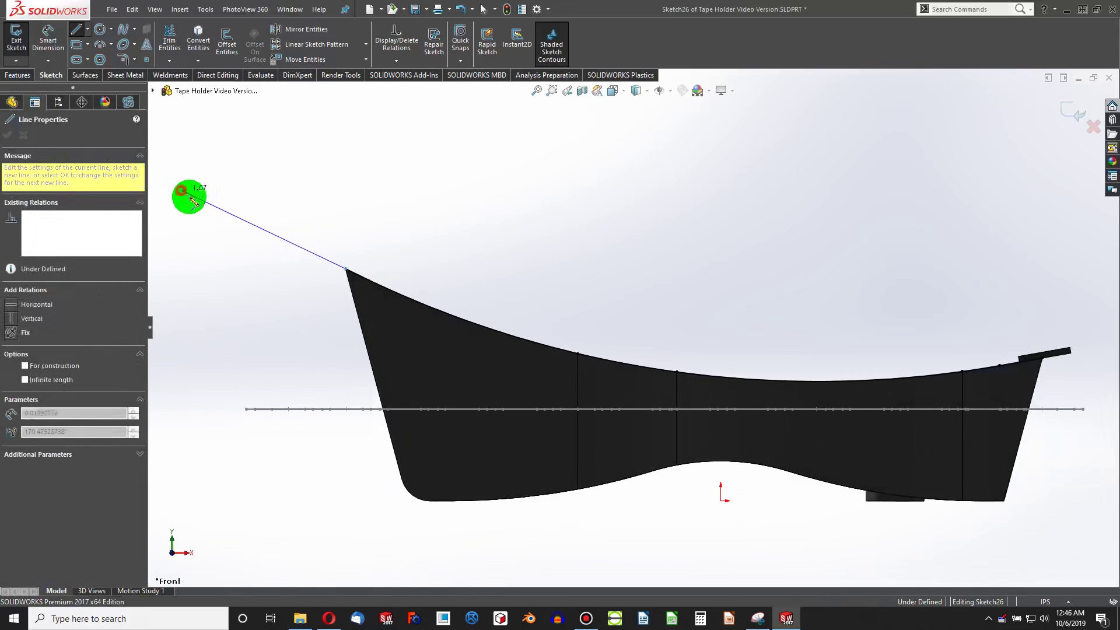
click(181, 190)
key(Escape)
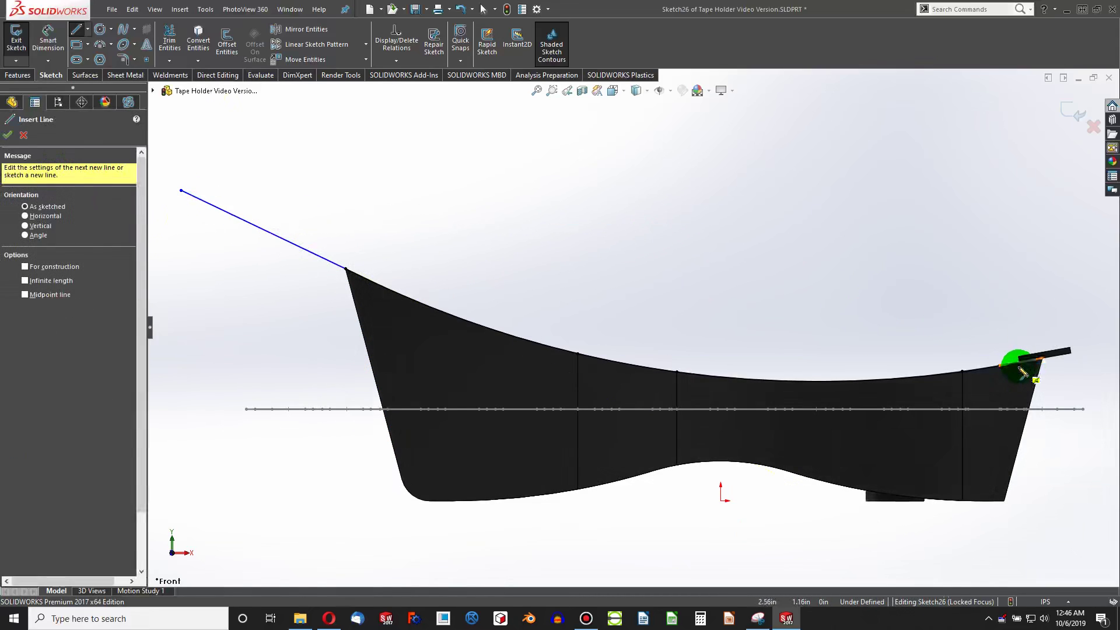
- Sketch a line from the profile's upper right end near the serrated blade, extending outward past the holder
scroll(1017, 365, up, 1)
scroll(729, 341, down, 1)
click(694, 329)
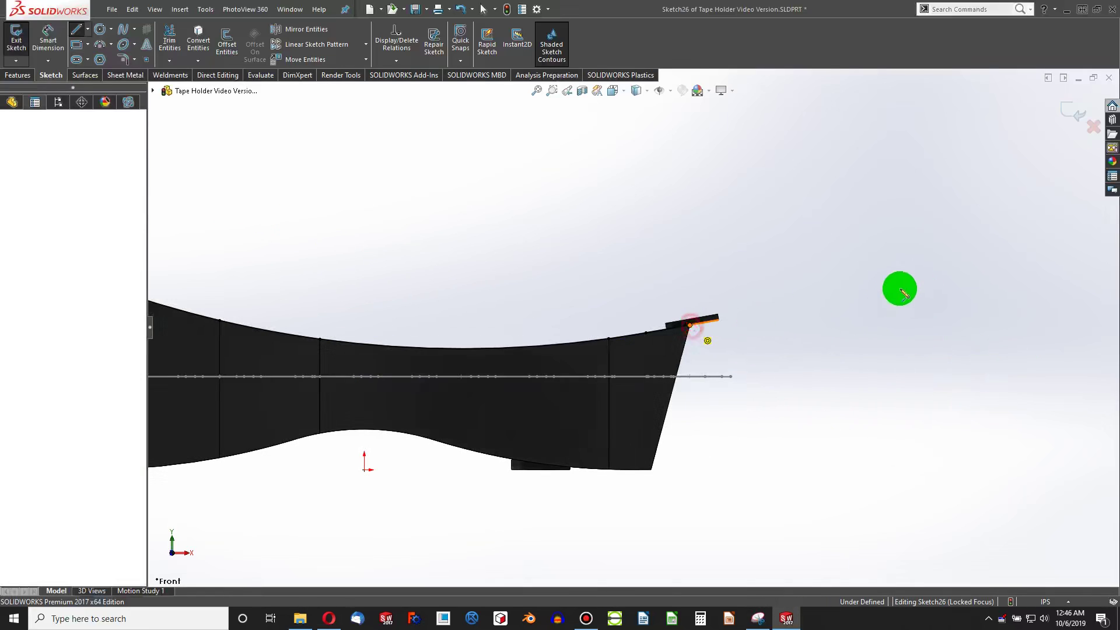
click(948, 274)
key(Escape)
key(Escape)
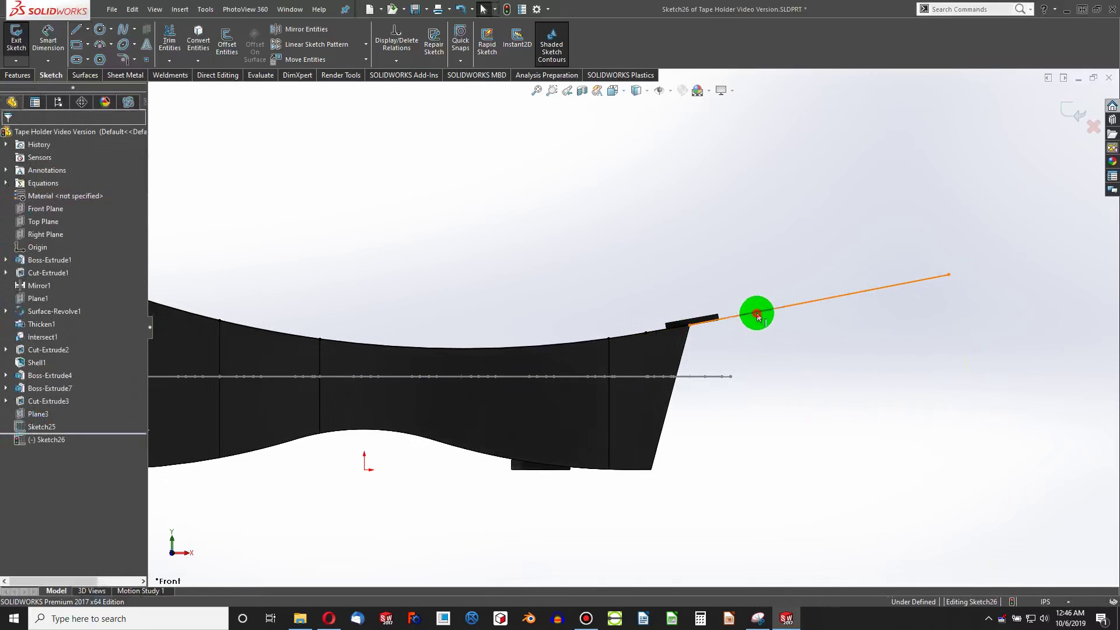
- Make the right extension line collinear with the adjoining straight segment of the converted upper profile
click(754, 312)
ctrl+click(289, 345)
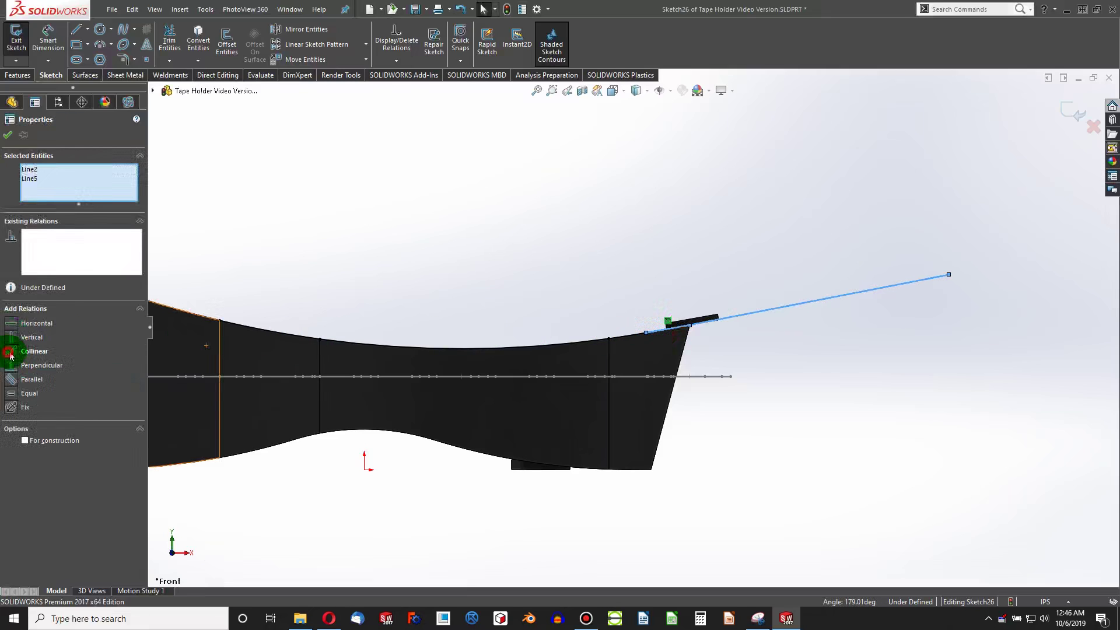
click(11, 351)
- Make the left extension line tangent to the adjoining arc of the holder's converted upper profile
scroll(412, 270, up, 3)
scroll(478, 349, down, 3)
click(481, 348)
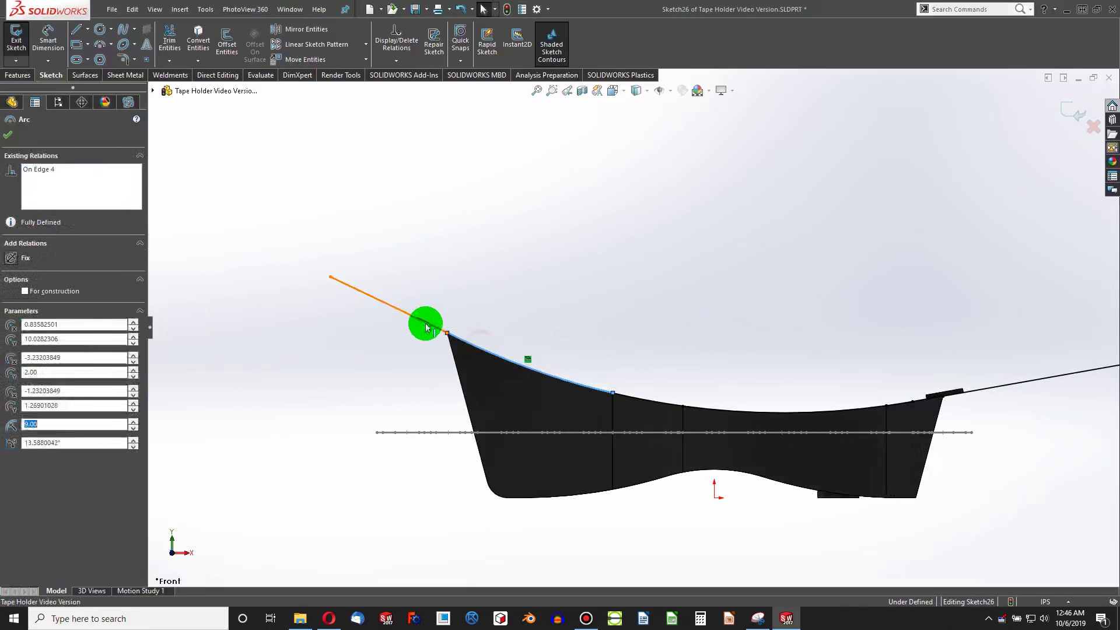
ctrl+click(426, 325)
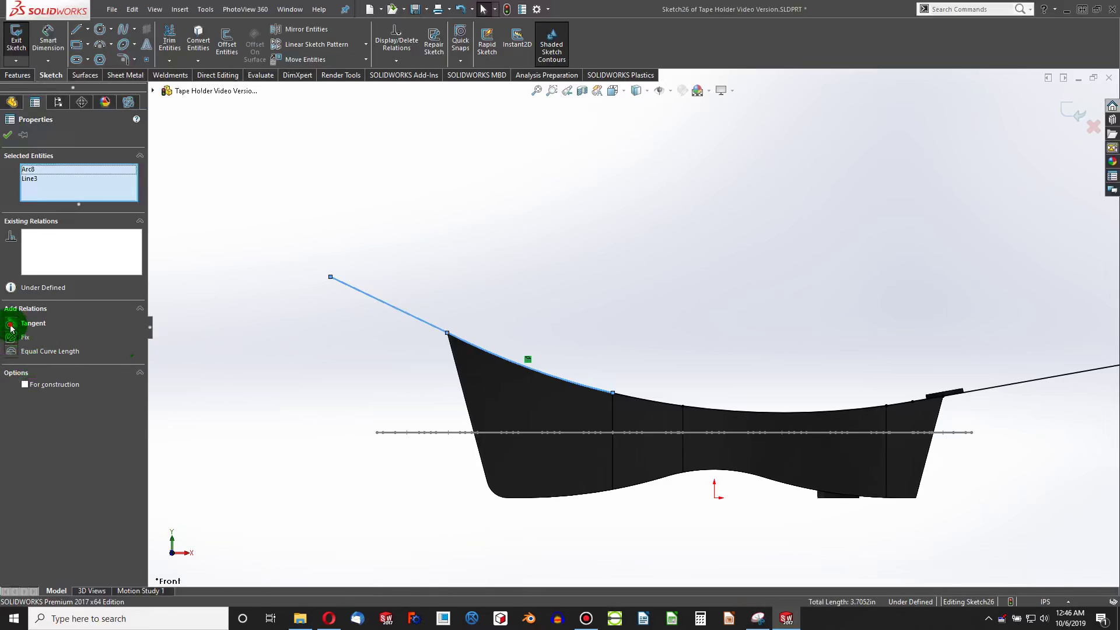
click(10, 325)
click(288, 369)
click(332, 274)
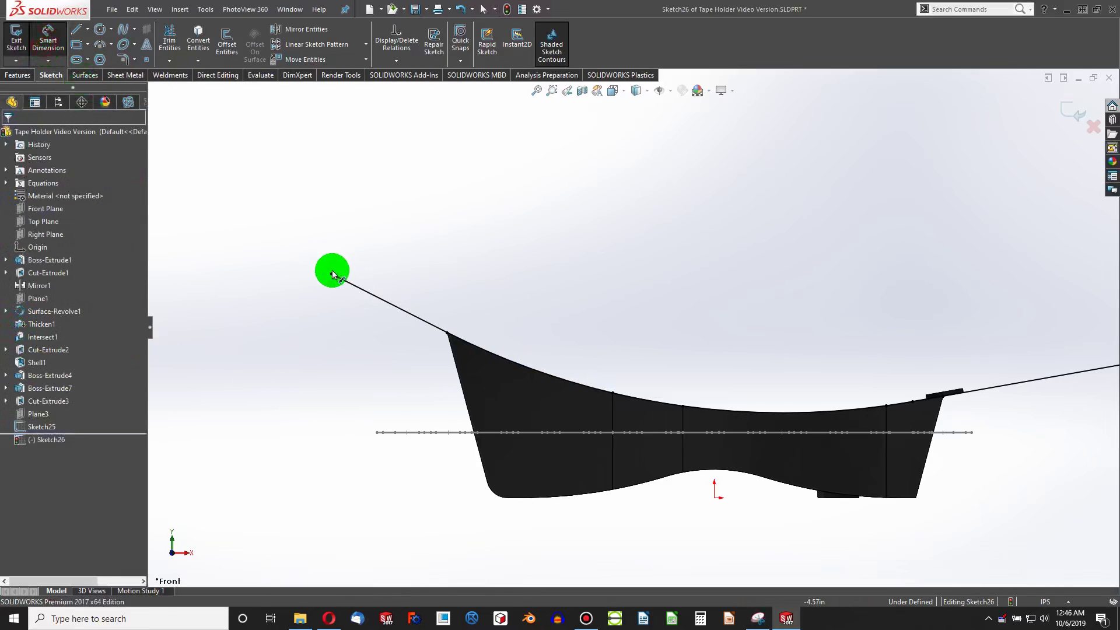
click(377, 434)
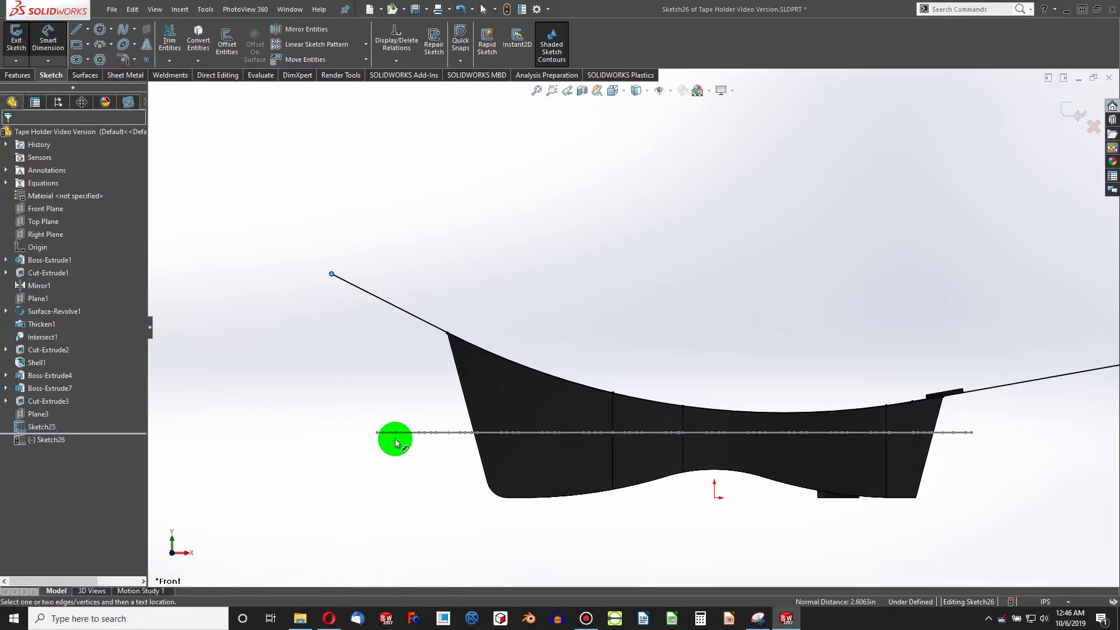
scroll(395, 442, down, 3)
click(162, 58)
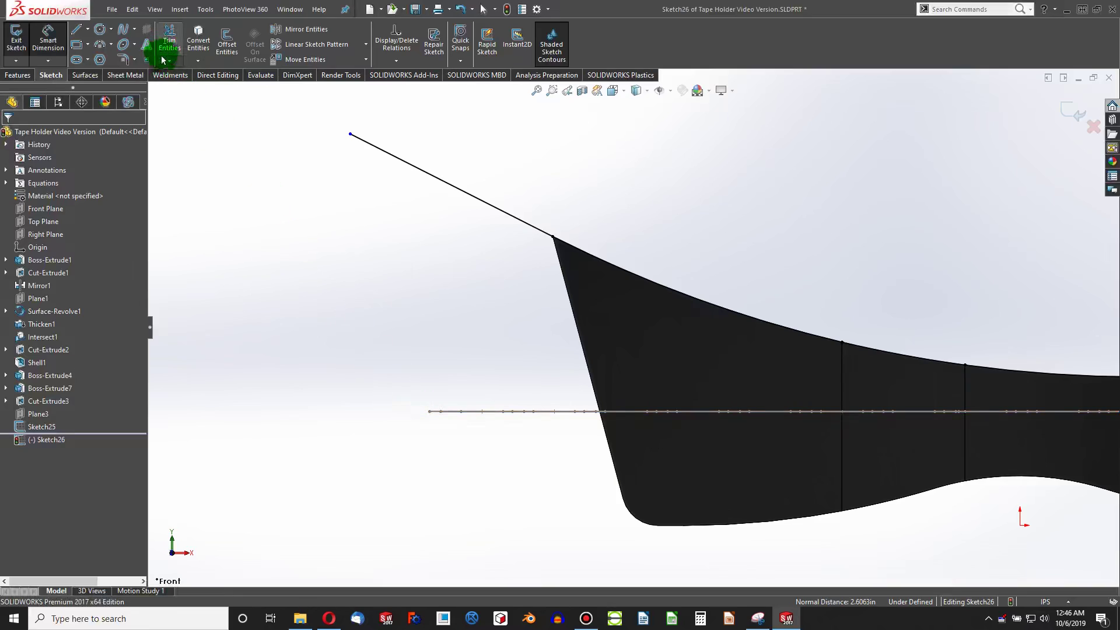
click(410, 408)
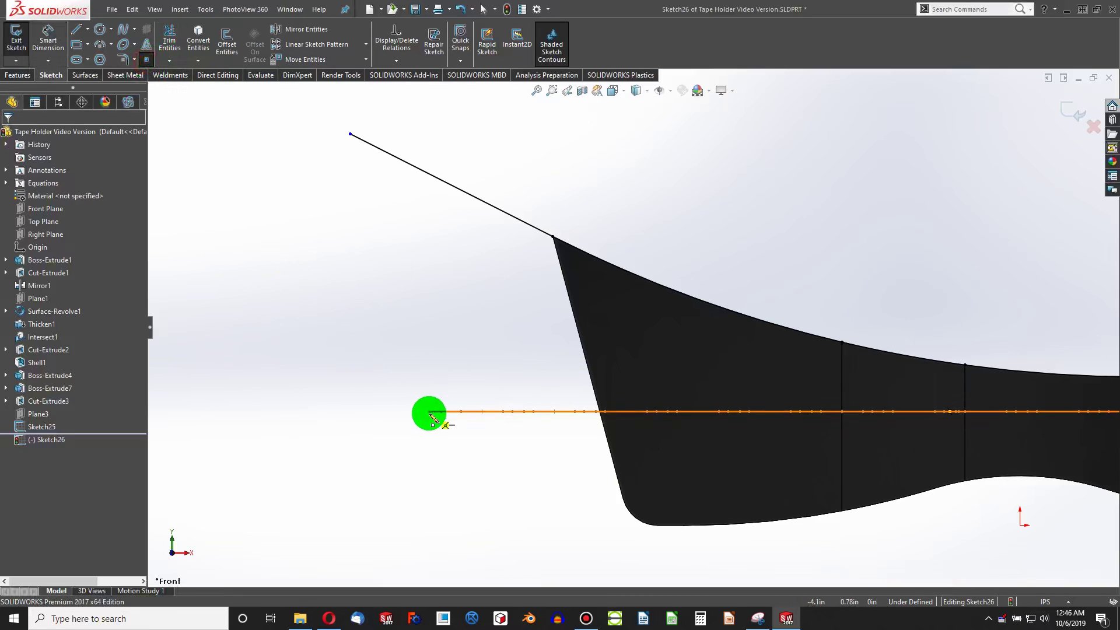
scroll(335, 287, up, 3)
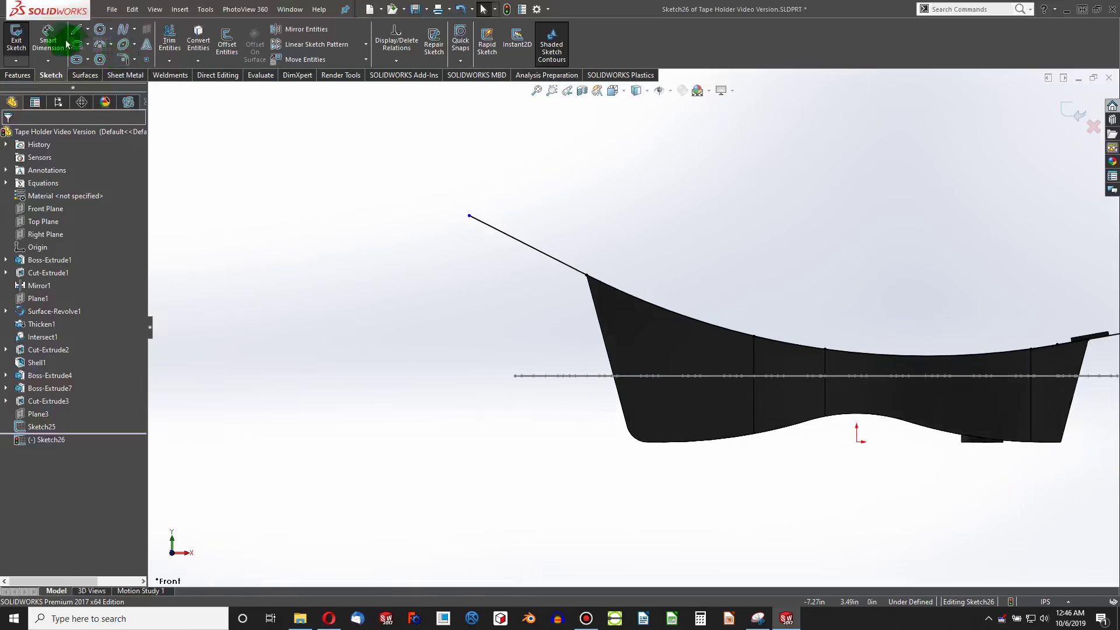
- Dimension the left extension line's length and set it to 2 in
click(48, 40)
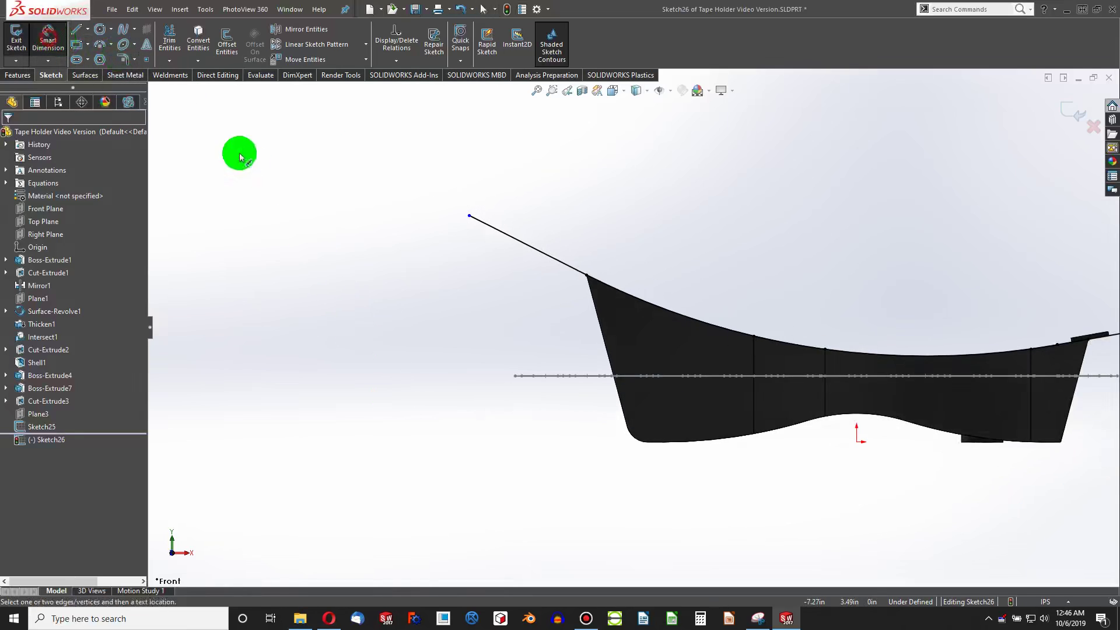
click(533, 214)
text(2)
key(Return)
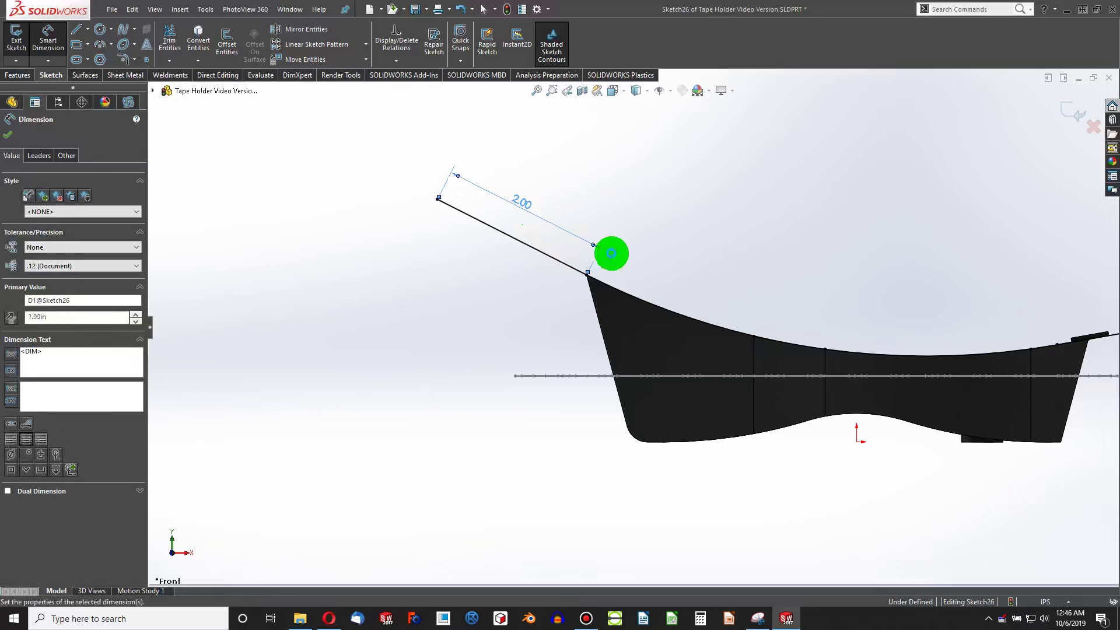
- Dimension the right extension line beyond the serrated blade and set its length to 2 in
click(993, 354)
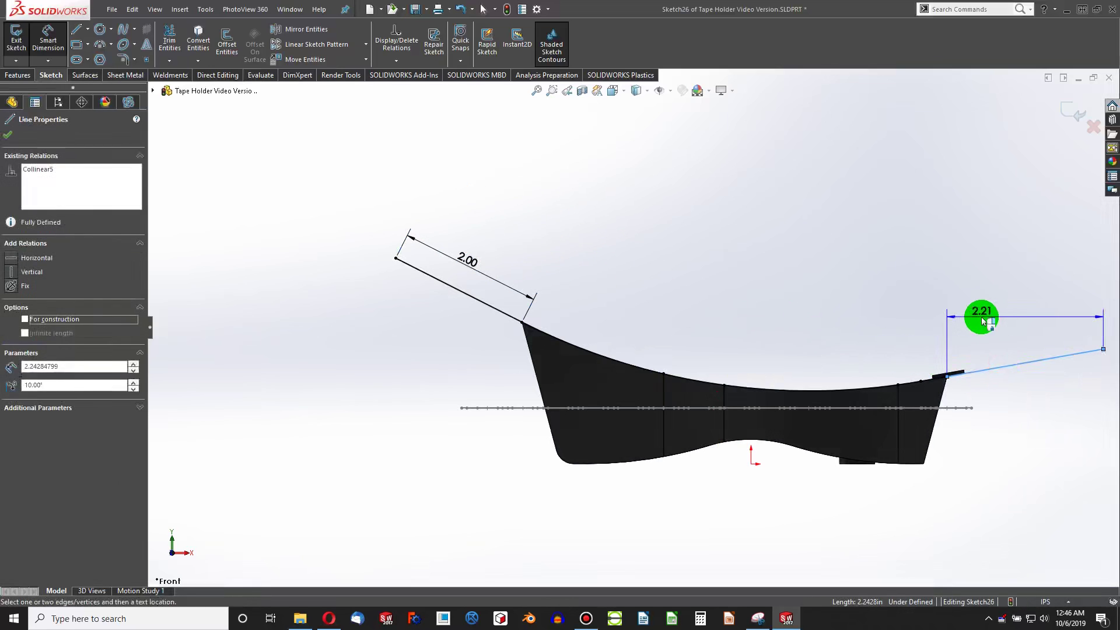
click(940, 309)
key(Return)
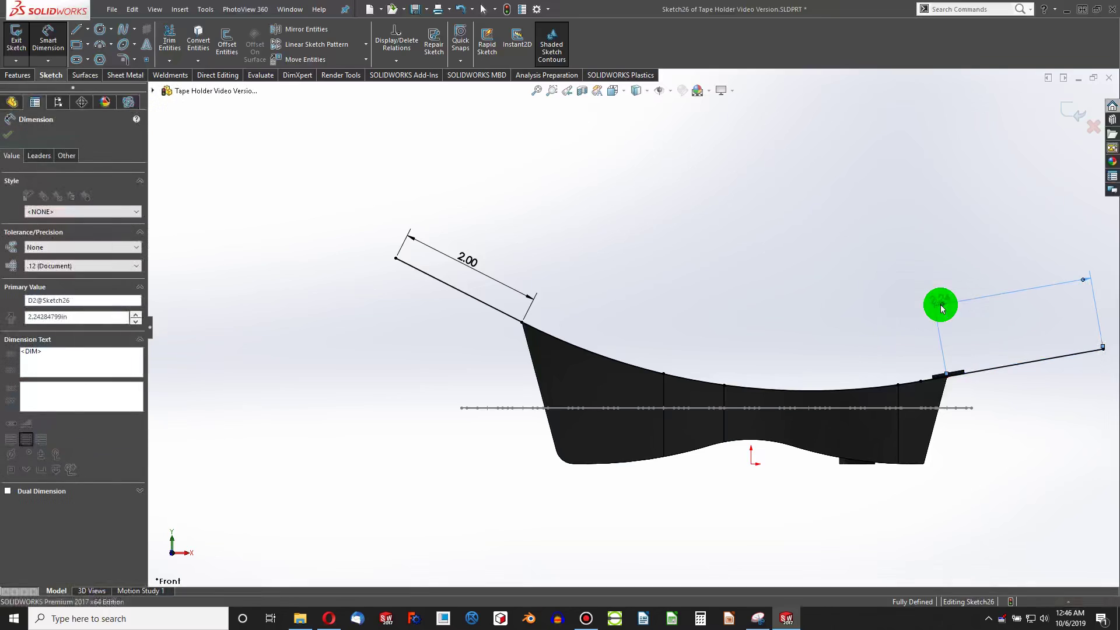
scroll(927, 315, up, 2)
scroll(927, 315, down, 2)
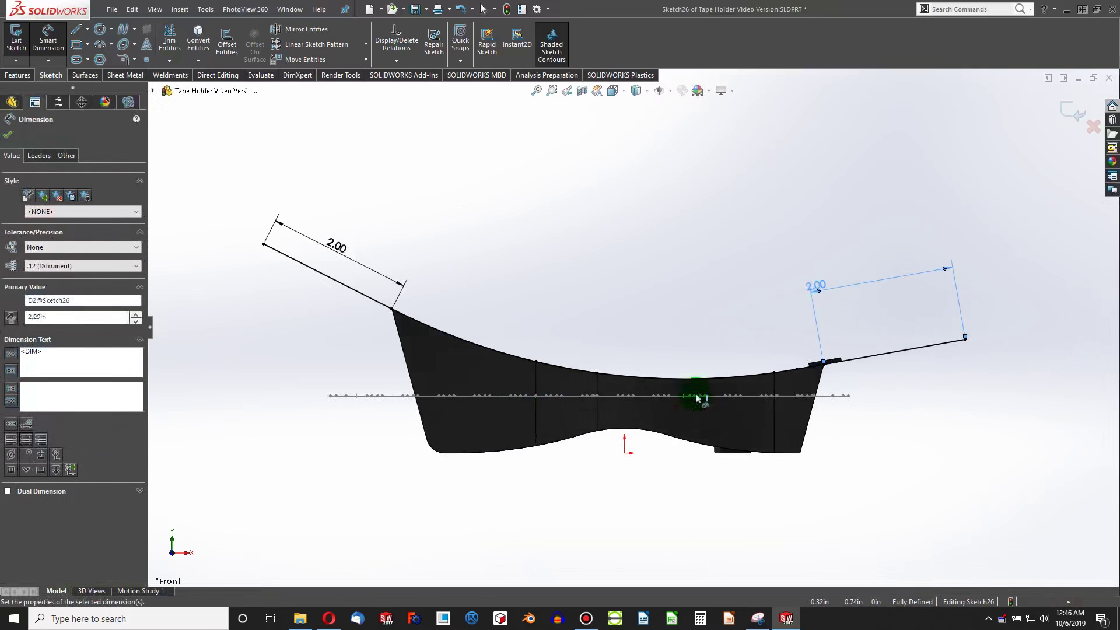
key(Escape)
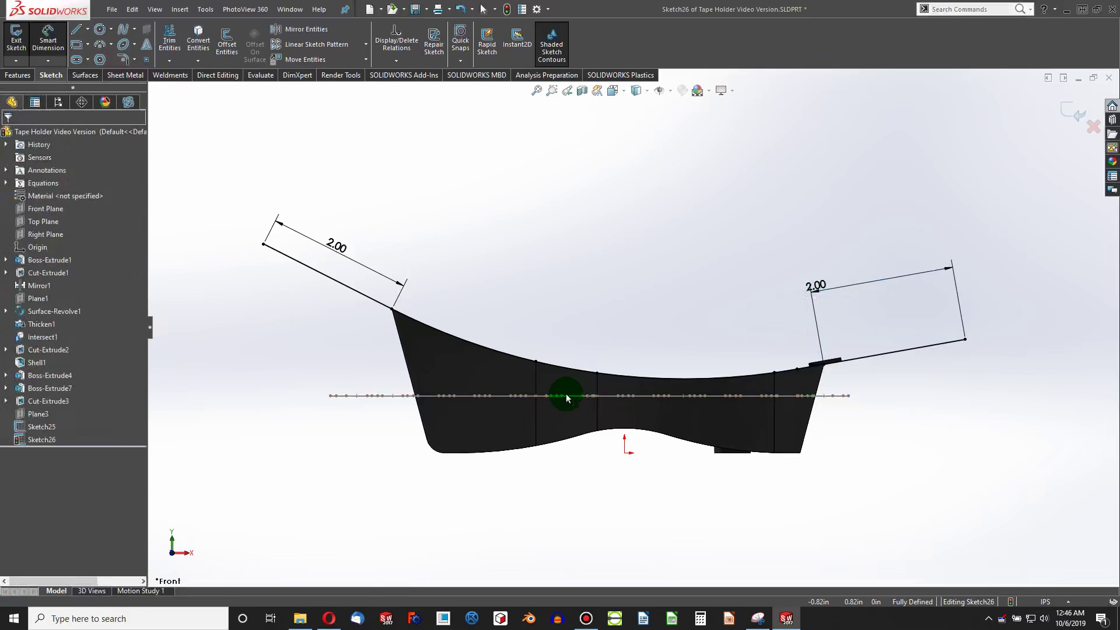
- Extrude the upper profile sketch as a surface with a Mid Plane end condition and a depth of 4 in
scroll(758, 302, up, 1)
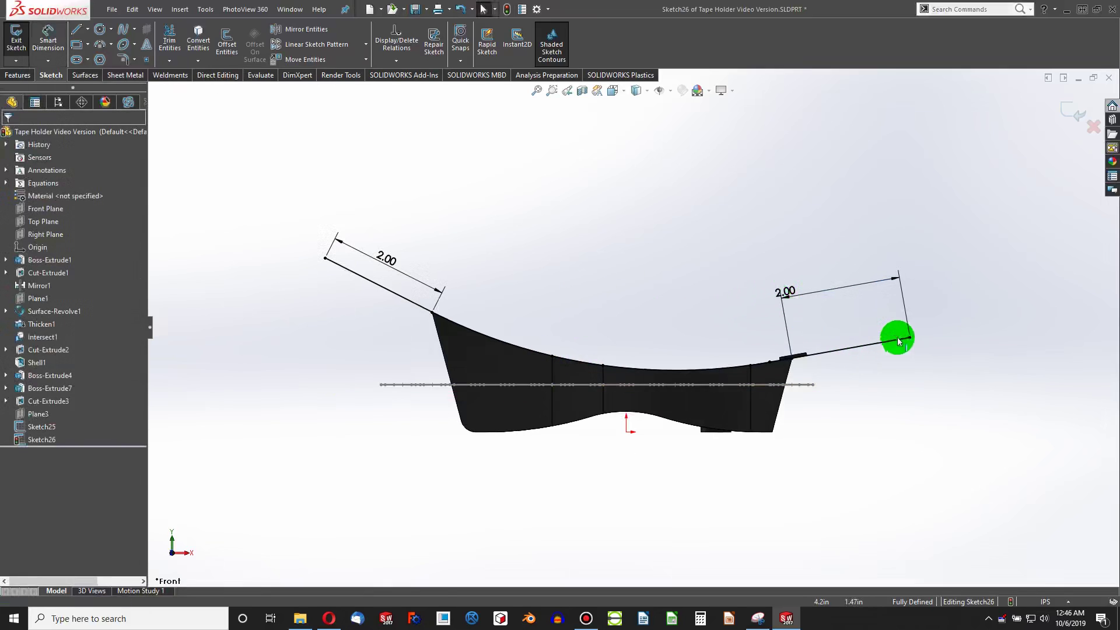
middle_drag(565, 366, 525, 408)
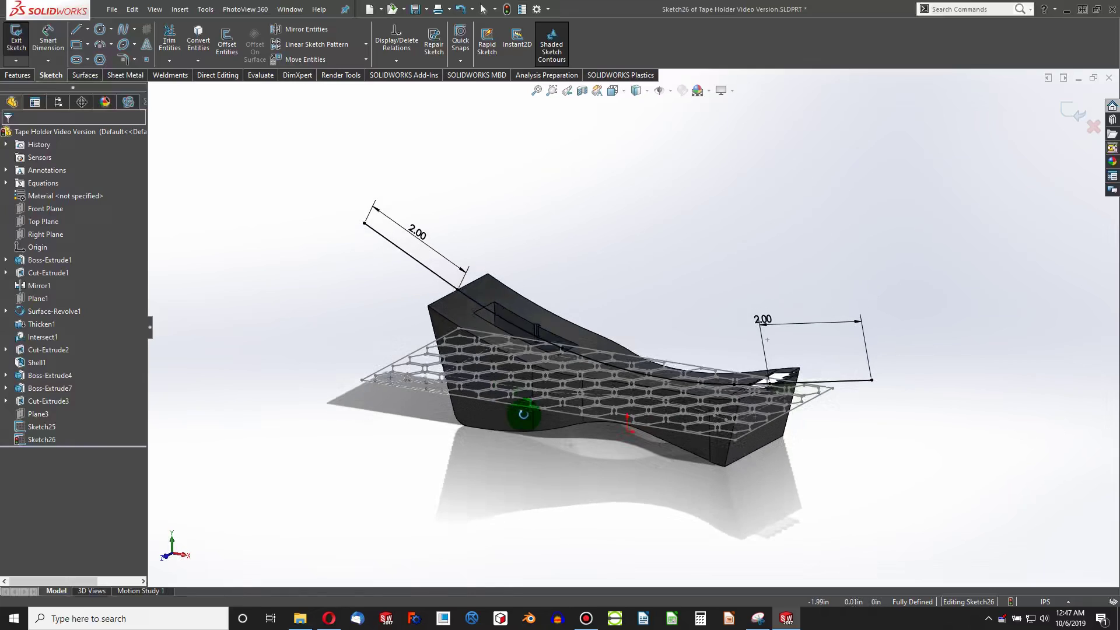
click(82, 75)
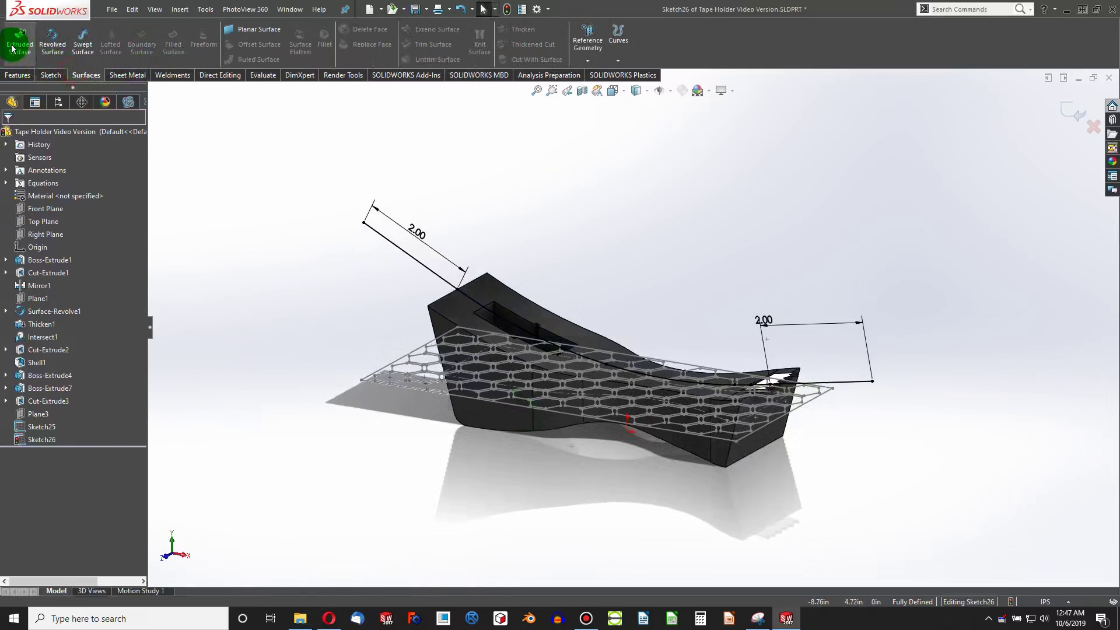
click(12, 47)
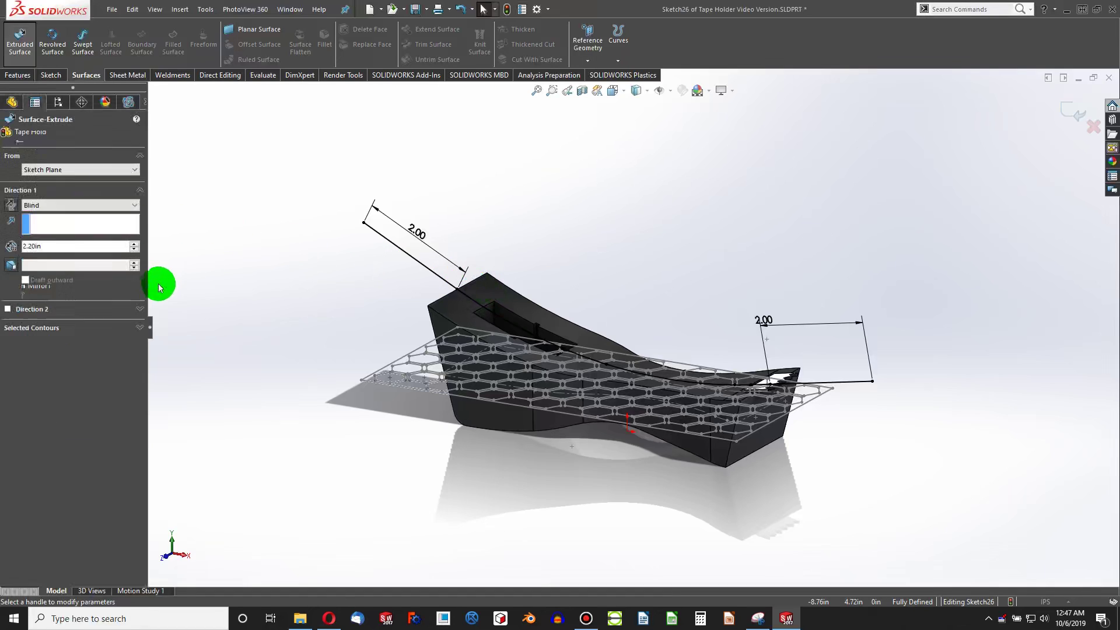
click(58, 206)
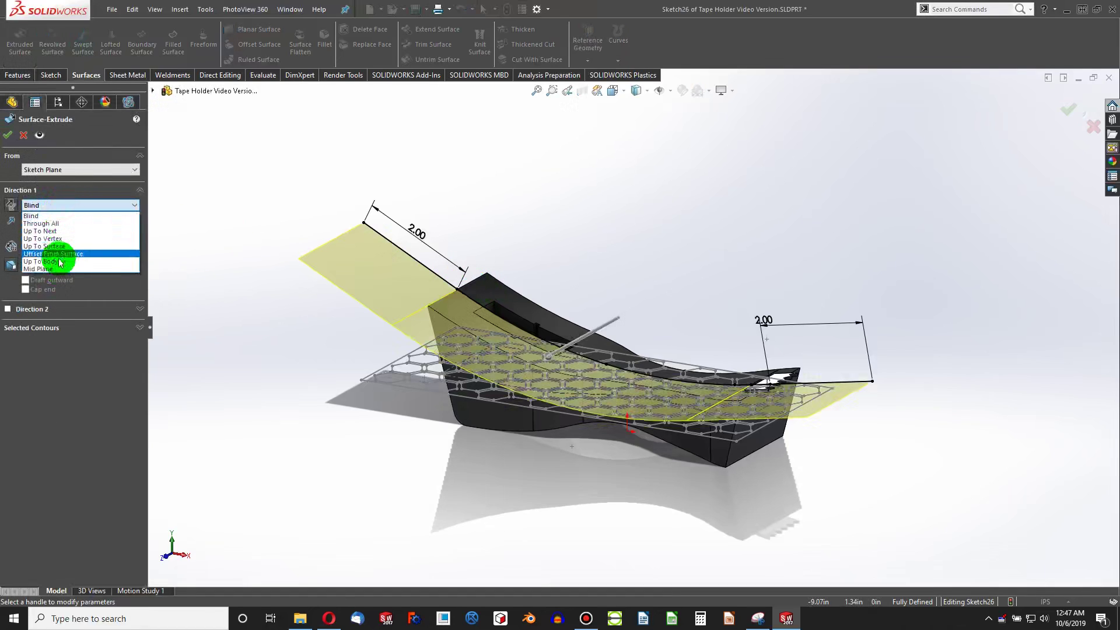
click(47, 268)
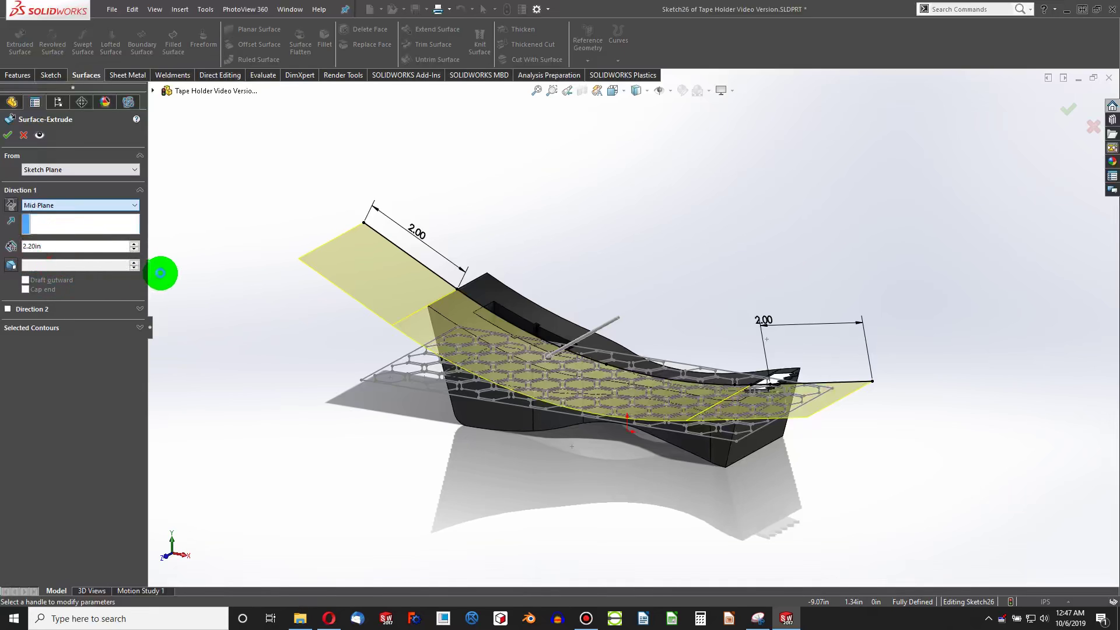
click(73, 250)
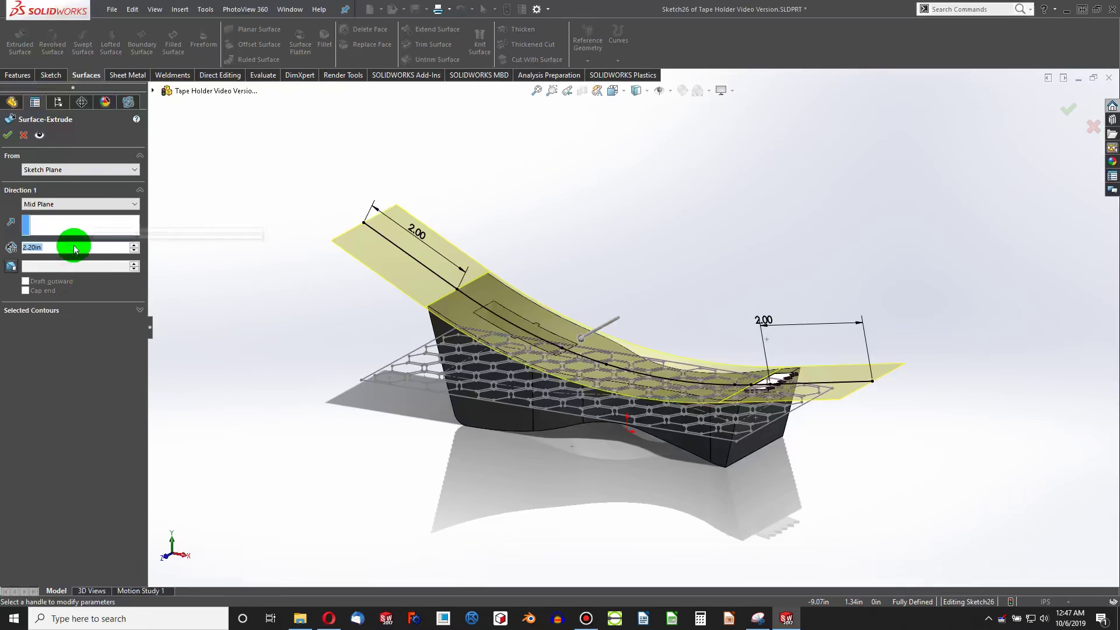
text(10)
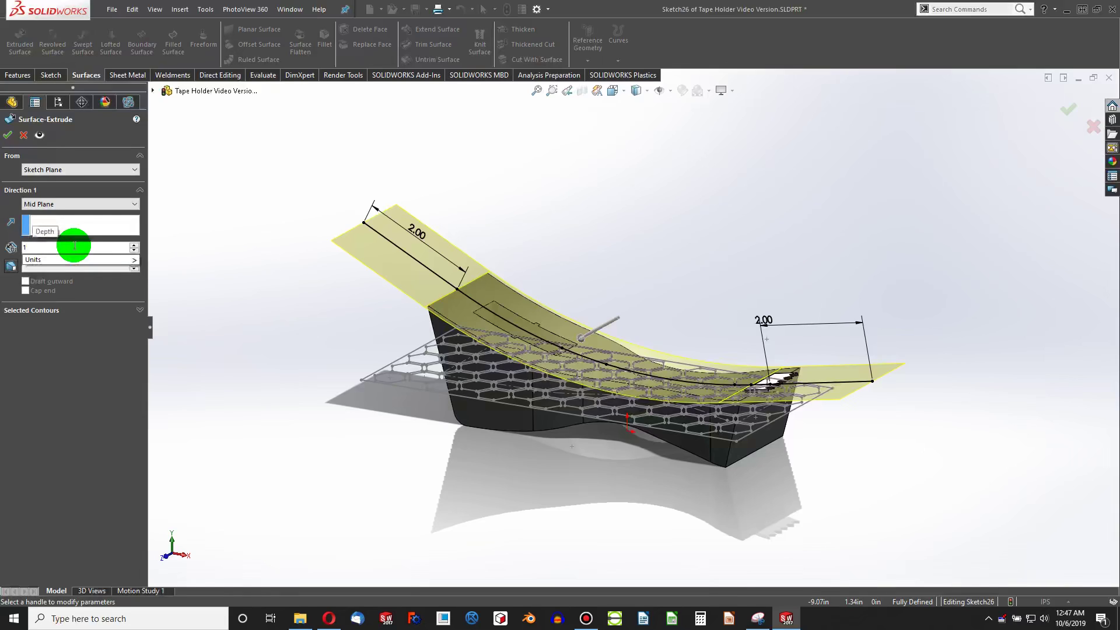
key(BackSpace)
click(74, 245)
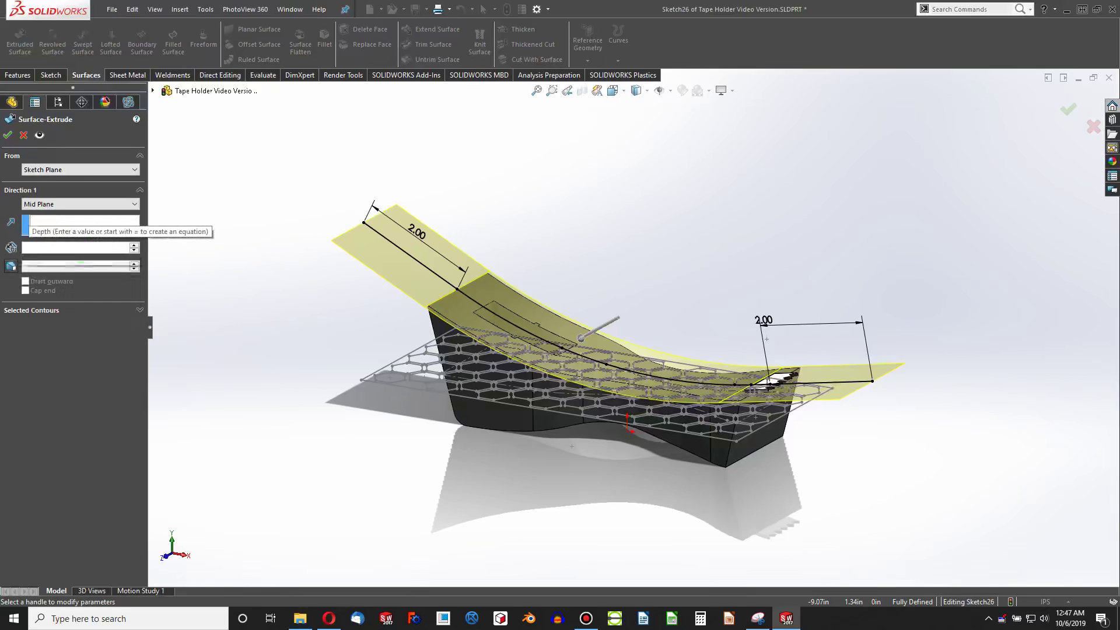
click(74, 245)
text(4)
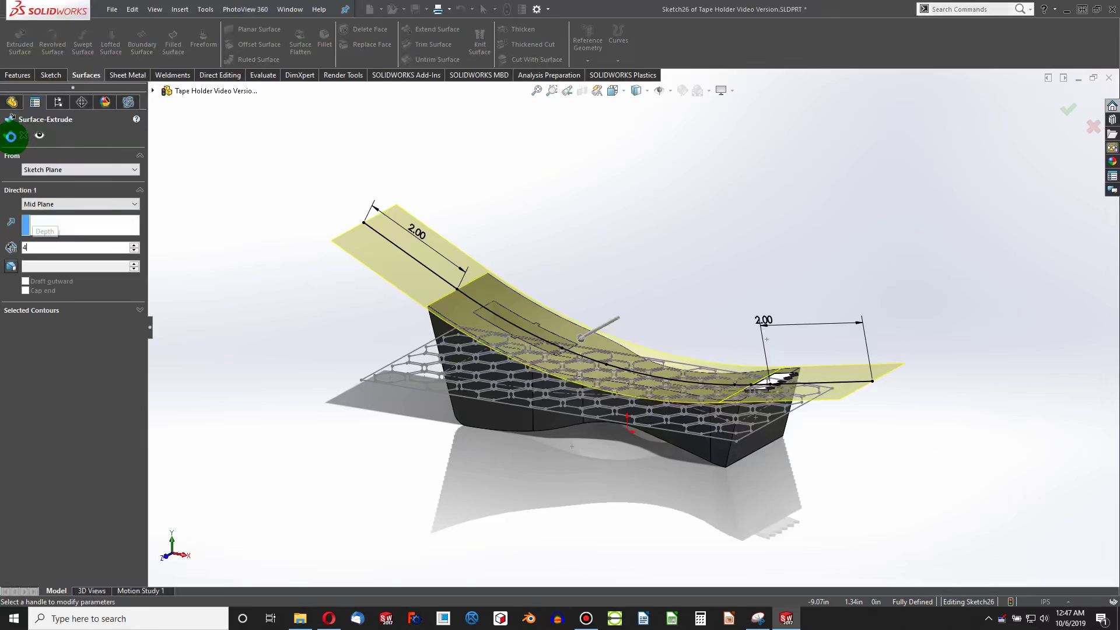
- Start a new sketch on the Front Plane
middle_drag(313, 325, 258, 278)
click(45, 234)
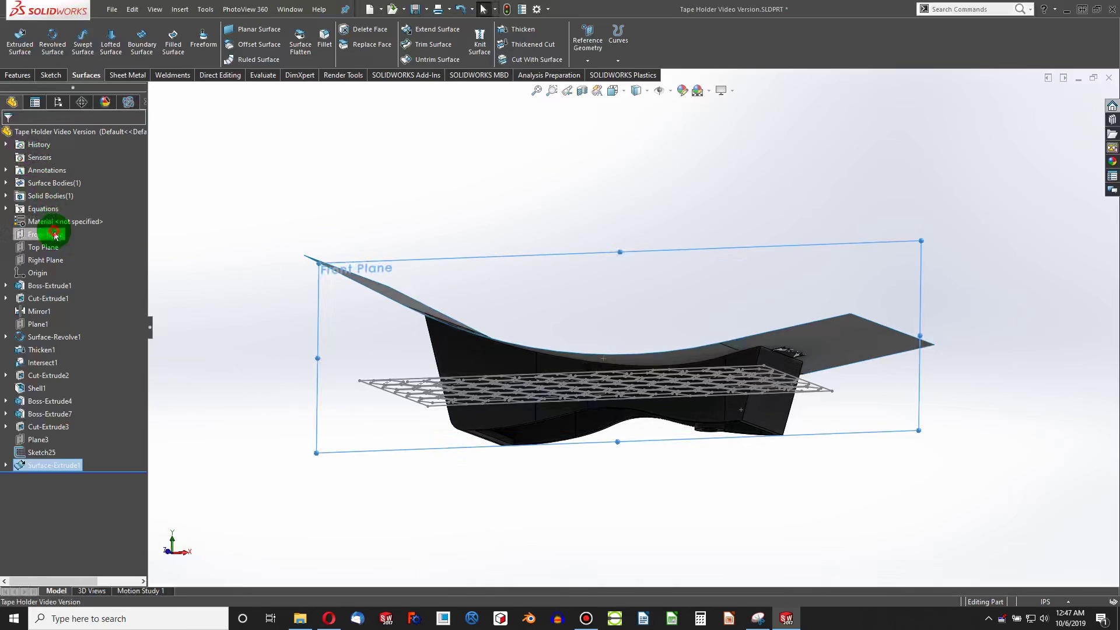
click(50, 77)
click(23, 35)
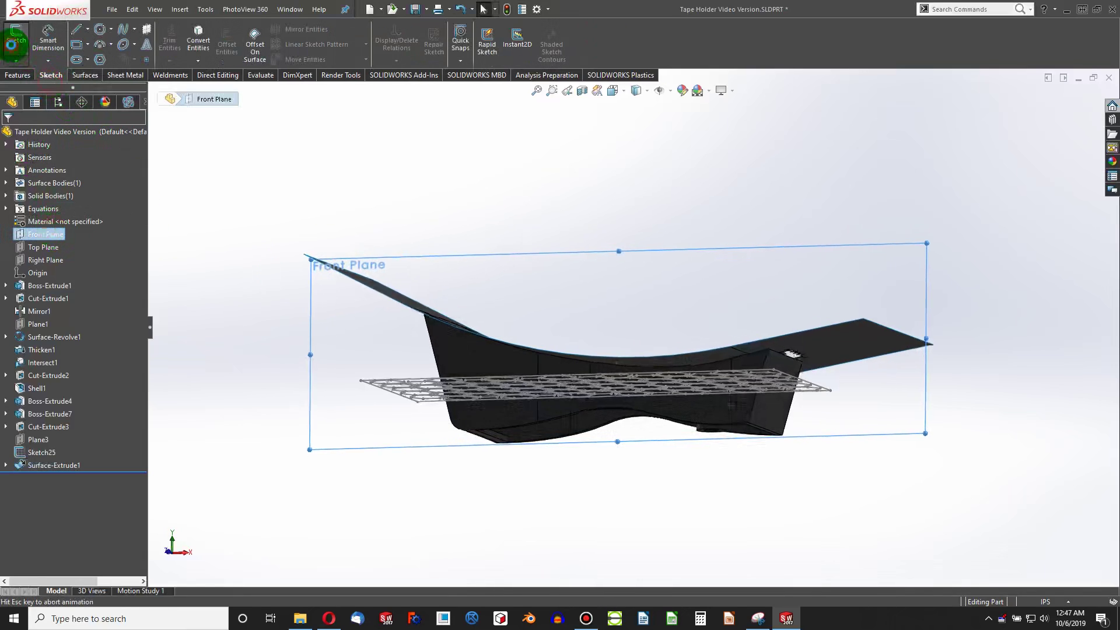
- Convert all edge segments along the holder's wavy lower profile into sketch entities
scroll(523, 431, down, 3)
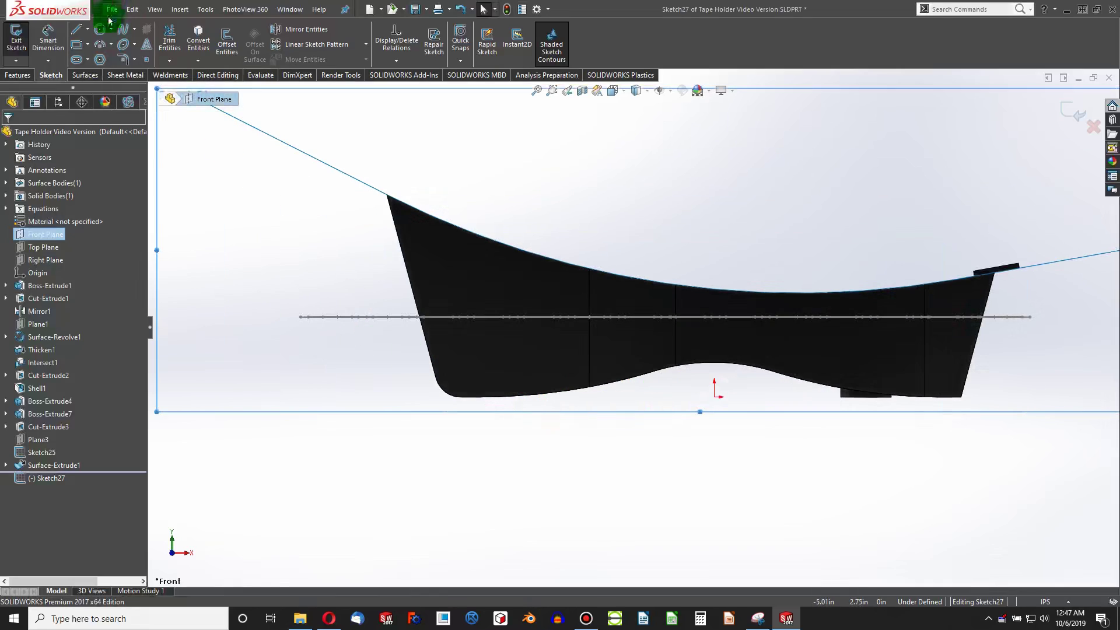
click(183, 42)
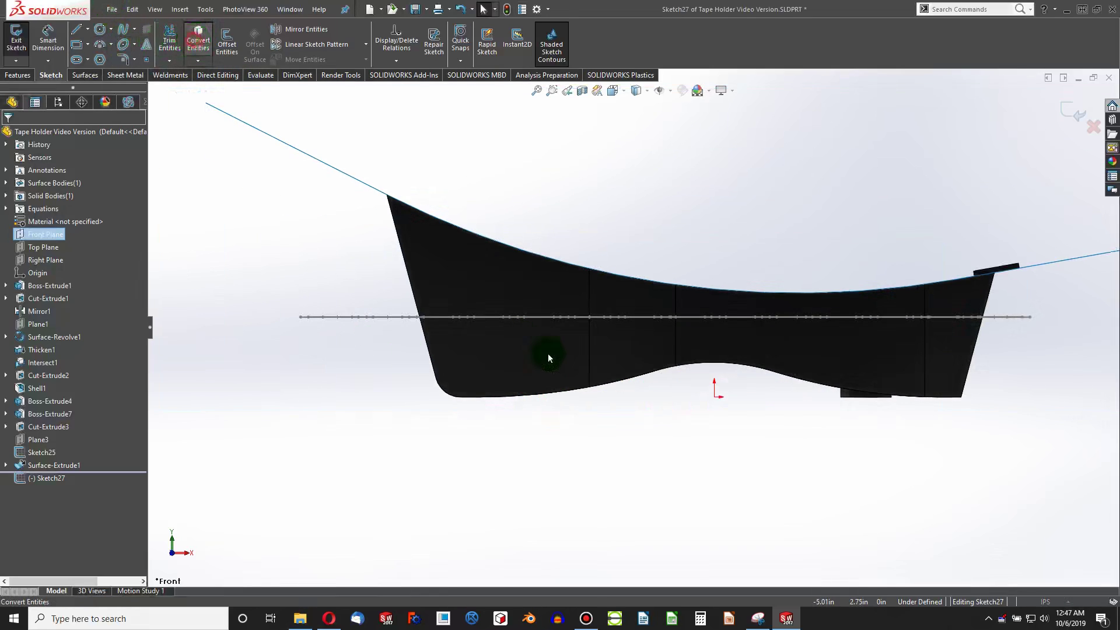
click(473, 400)
click(506, 400)
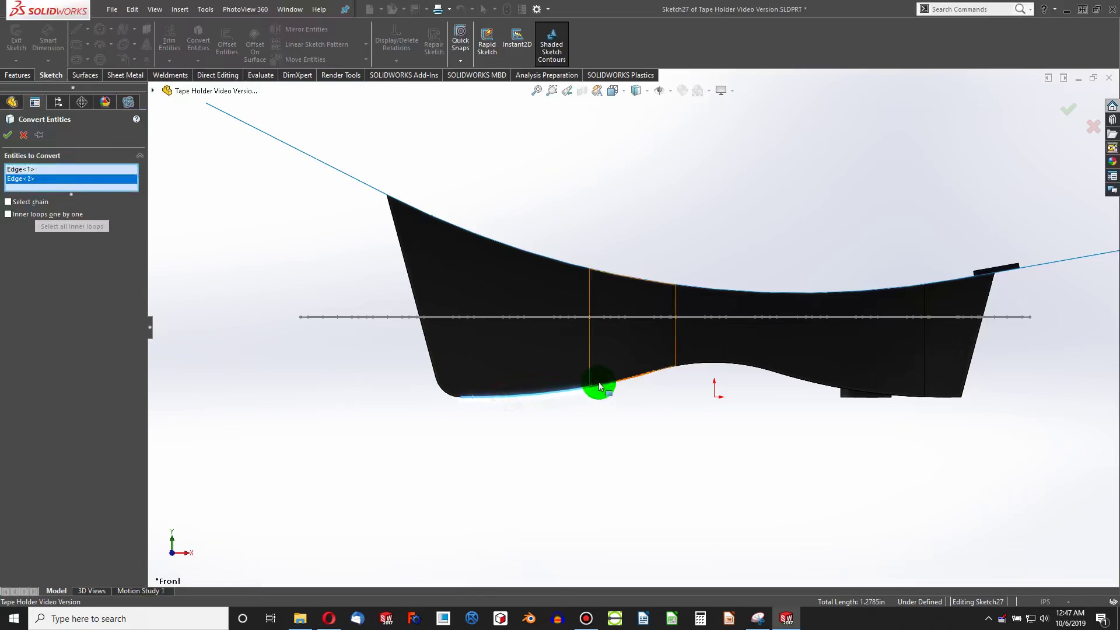
click(636, 380)
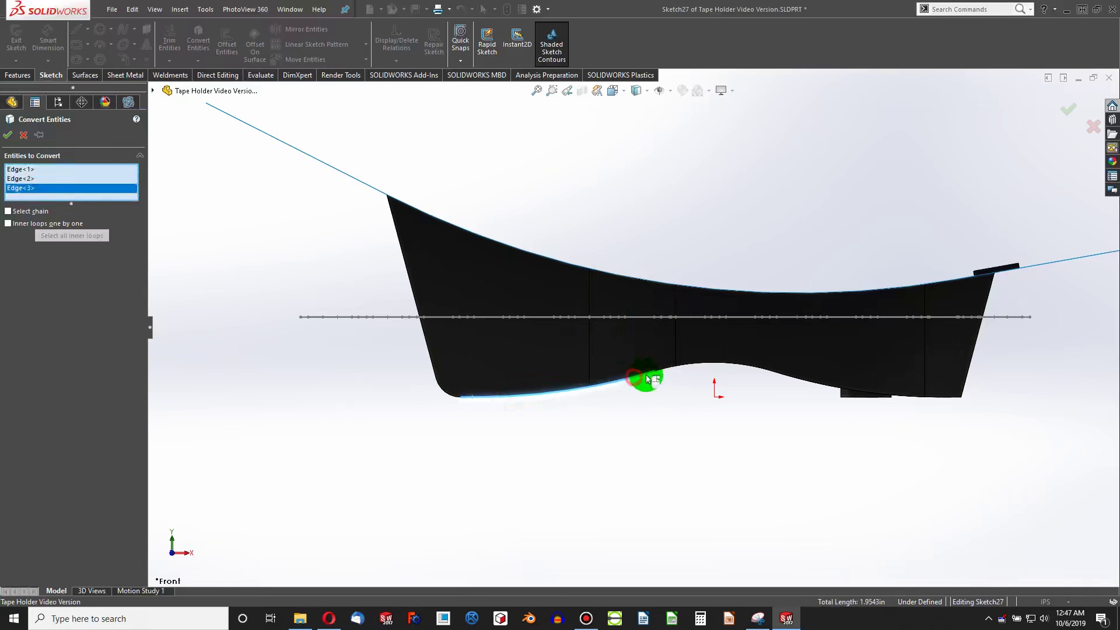
click(677, 367)
click(790, 378)
click(875, 395)
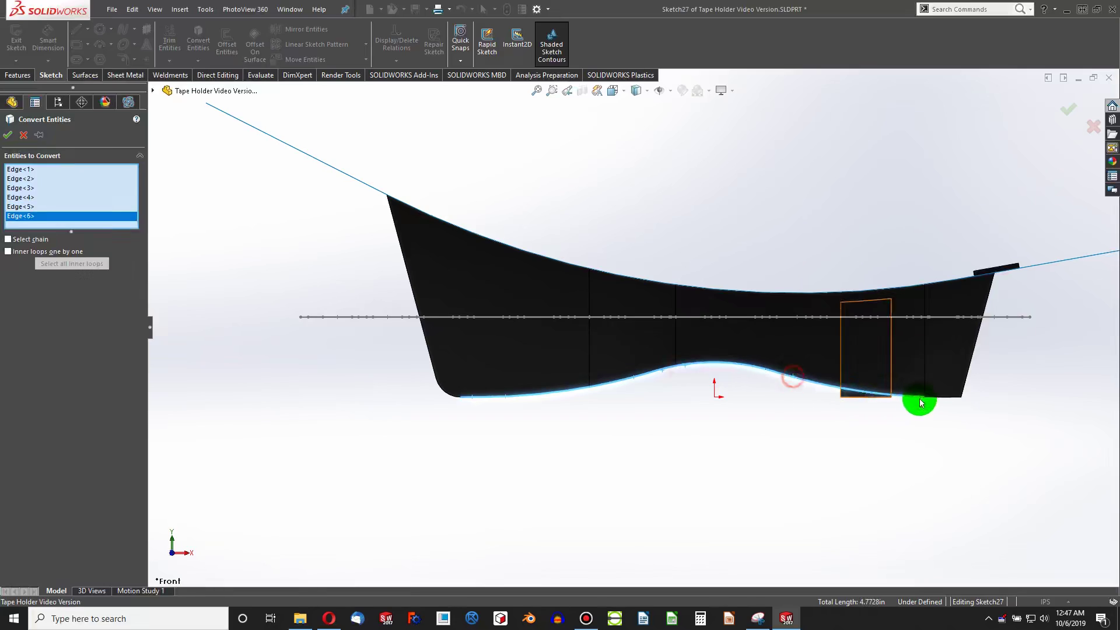
click(946, 402)
click(934, 399)
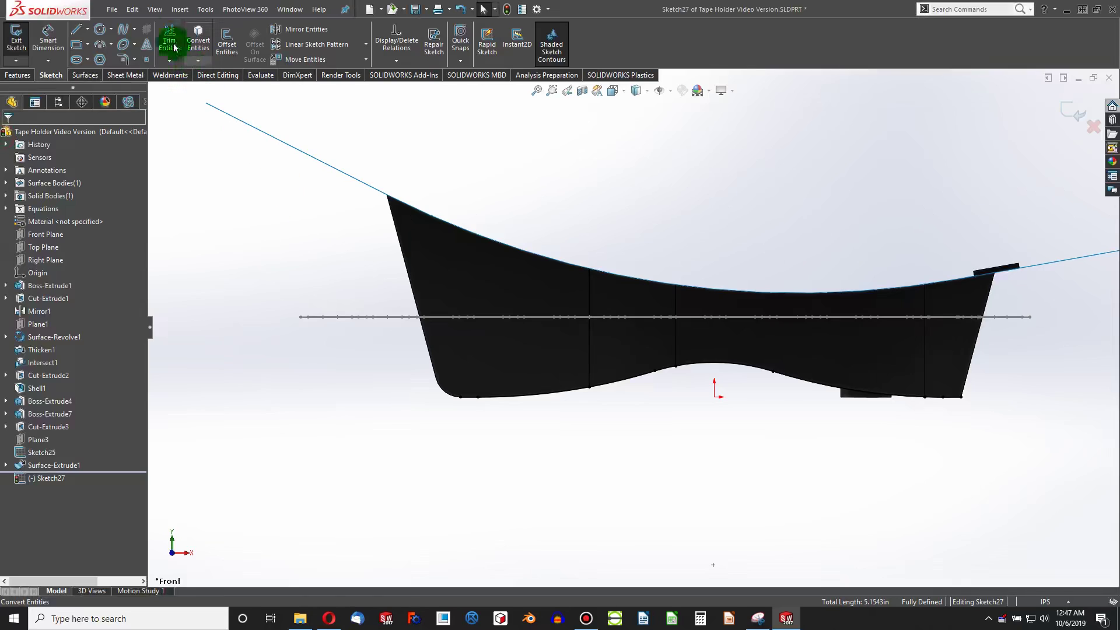
- Sketch horizontal extension lines from both ends of the lower profile, about 2.26 in on the left and 1.08 in on the right
click(76, 29)
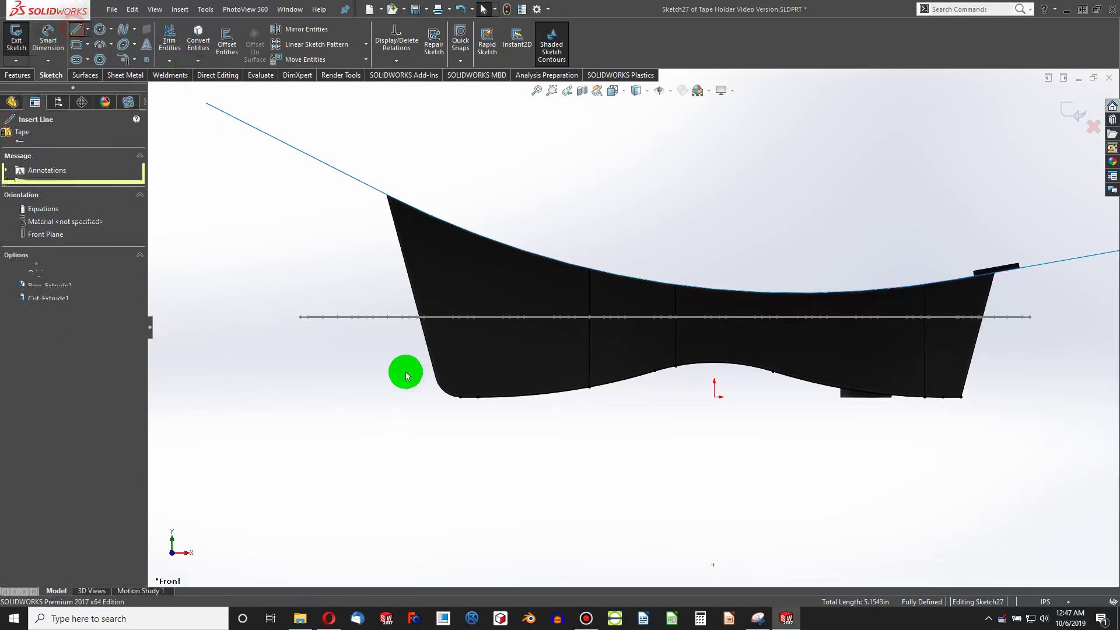
click(462, 398)
double_click(233, 397)
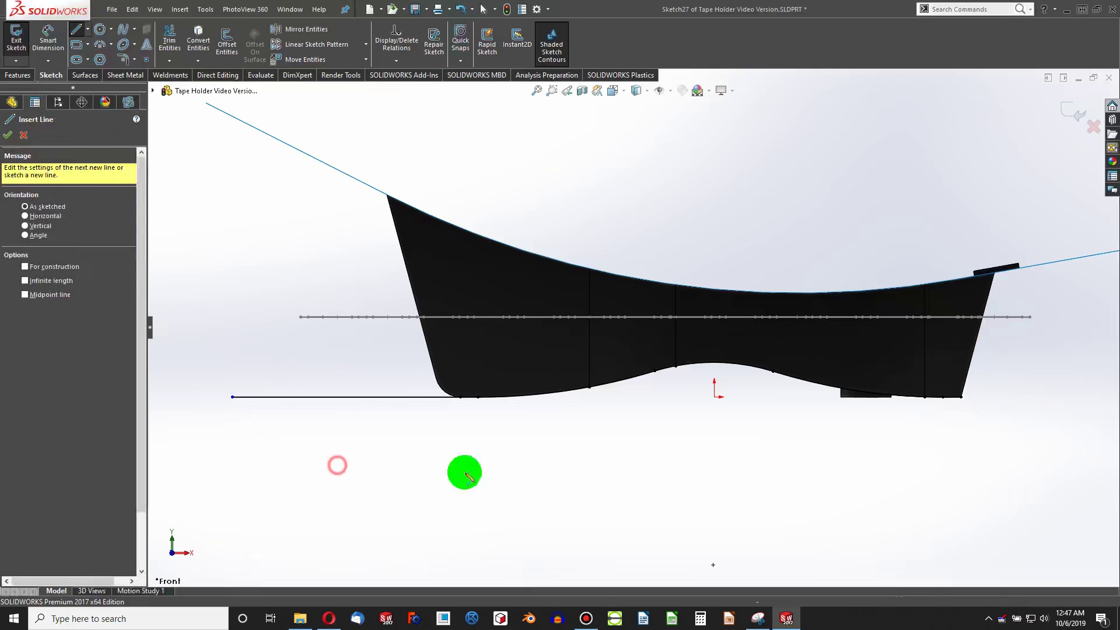
click(961, 397)
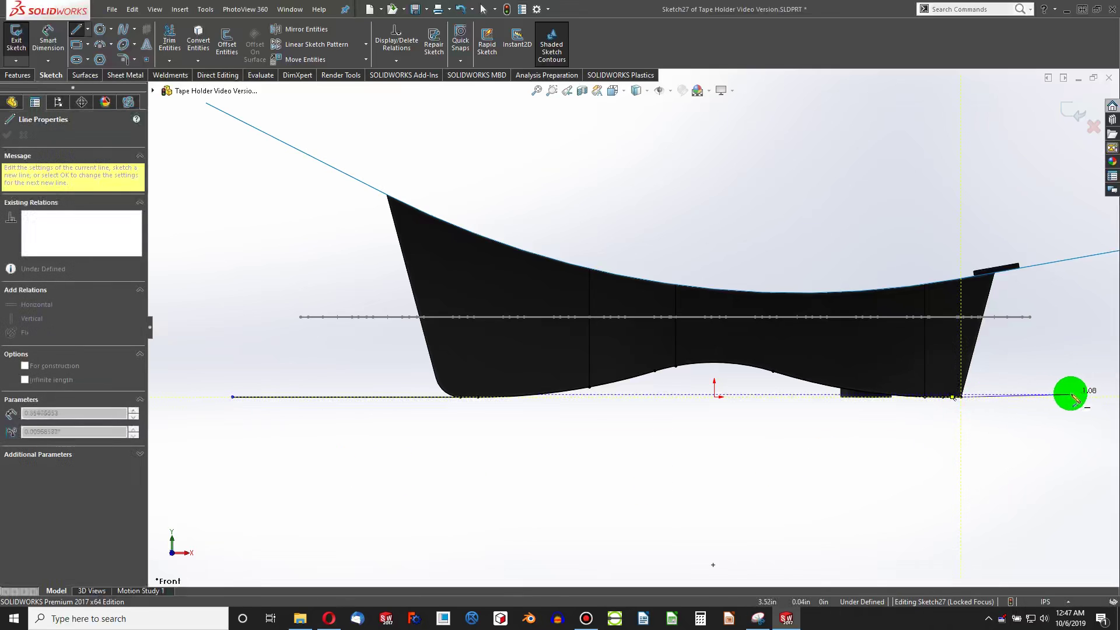
click(1070, 397)
key(Escape)
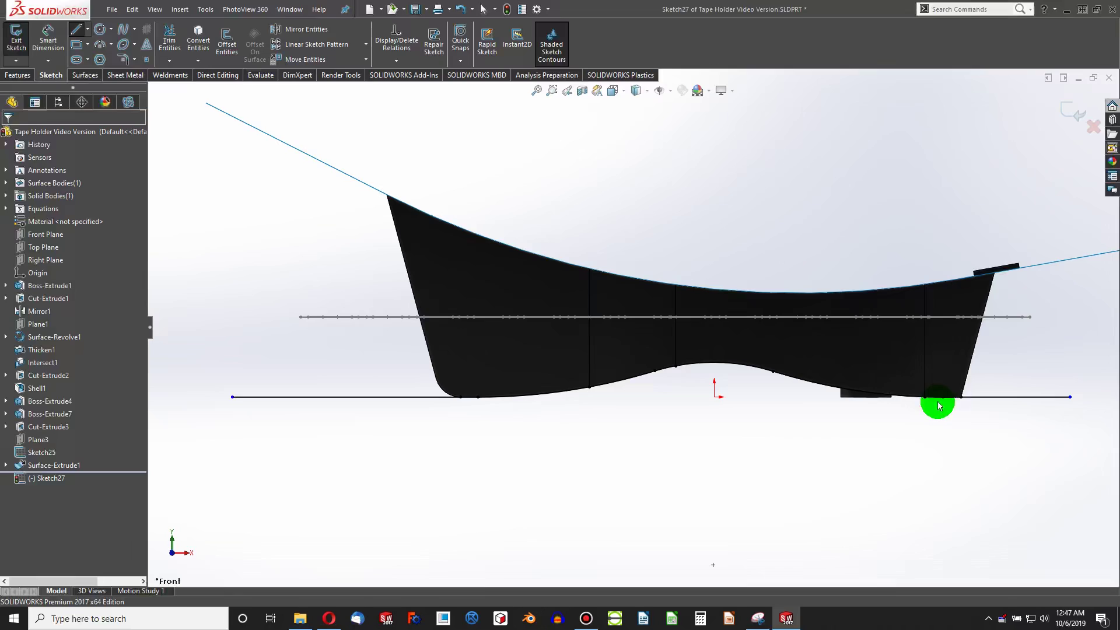
- Add an Equal relation between the two horizontal extension lines of the lower profile
click(981, 397)
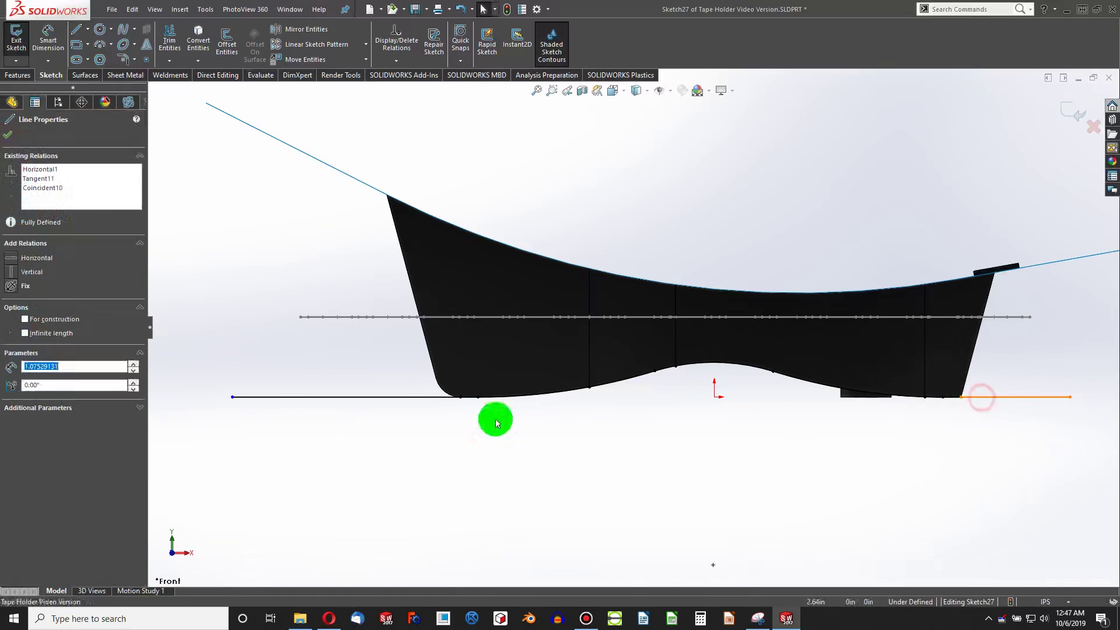
ctrl+click(311, 398)
click(16, 353)
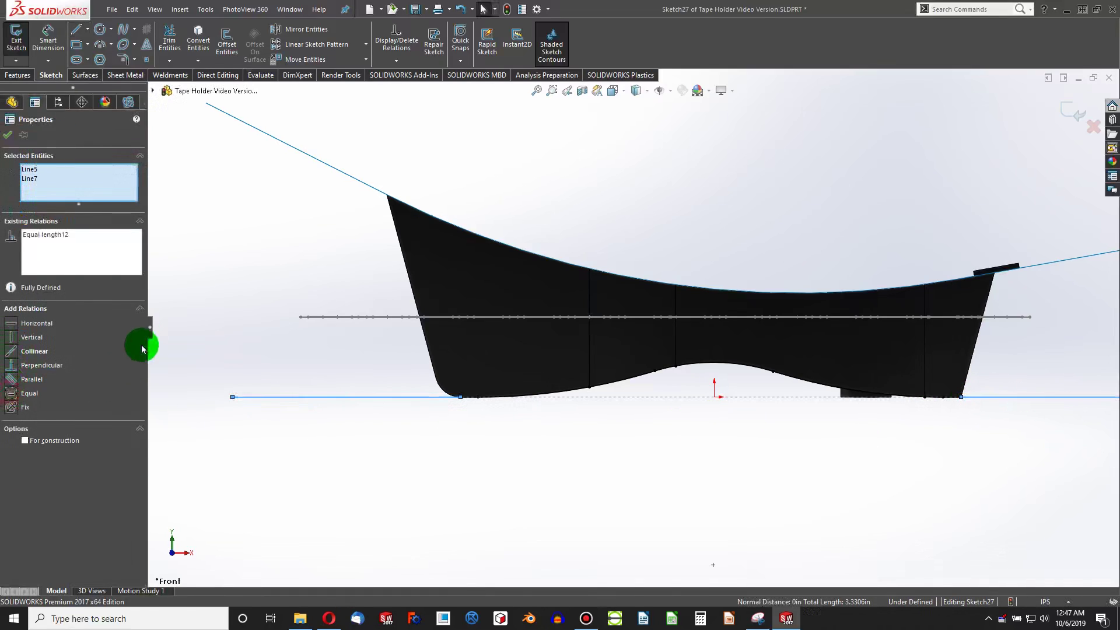
click(204, 312)
- Dimension the left extension line of the lower profile and set its length to 2 in
click(358, 399)
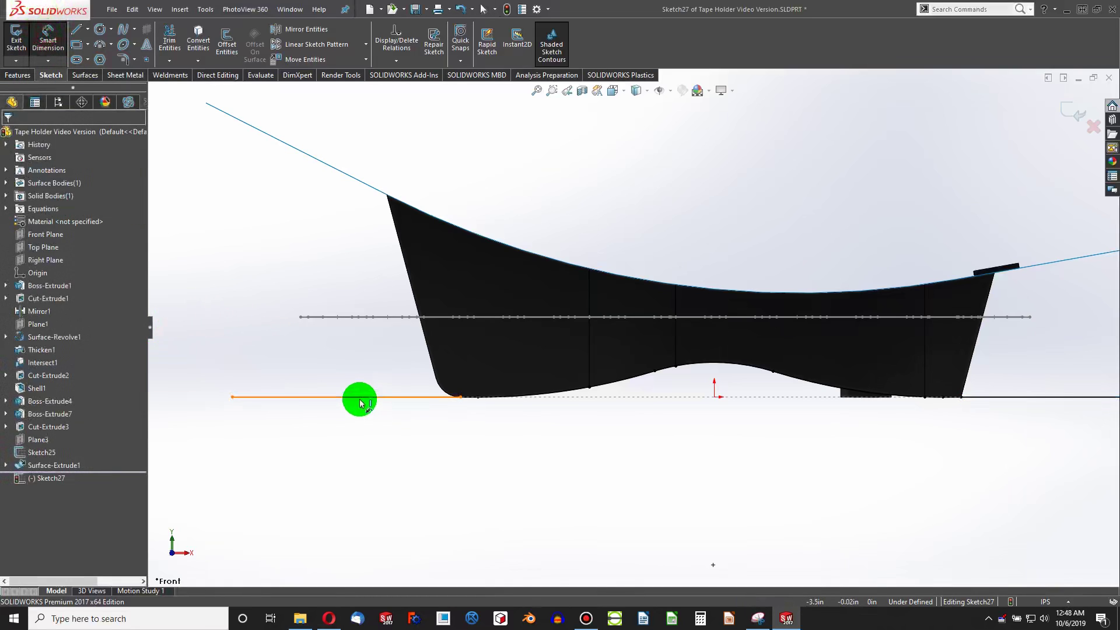
click(373, 437)
text(2)
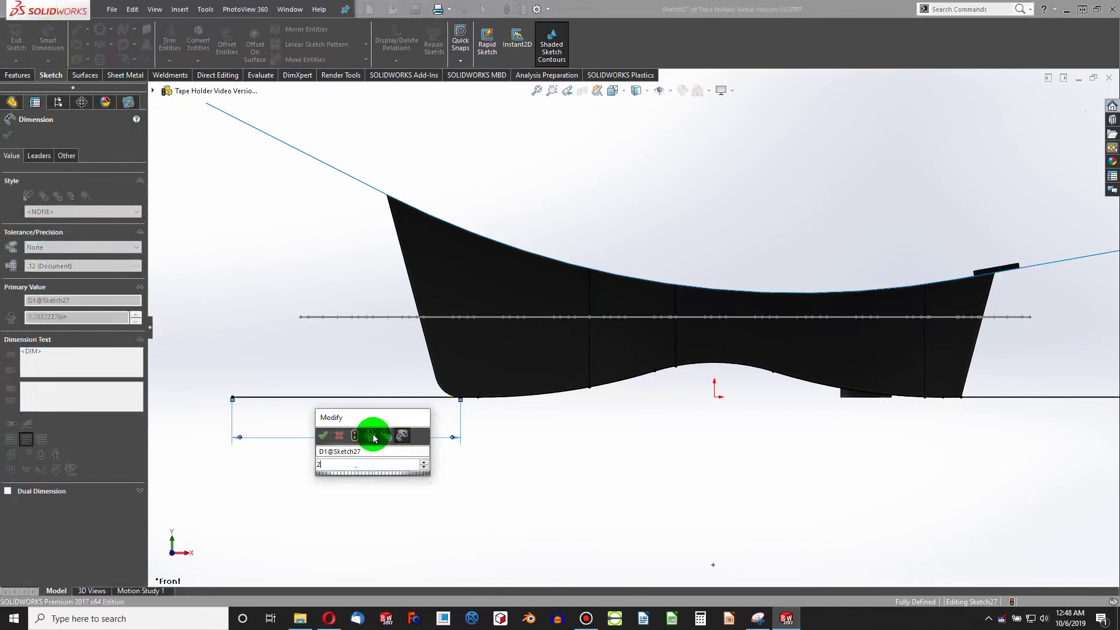
key(Return)
key(f)
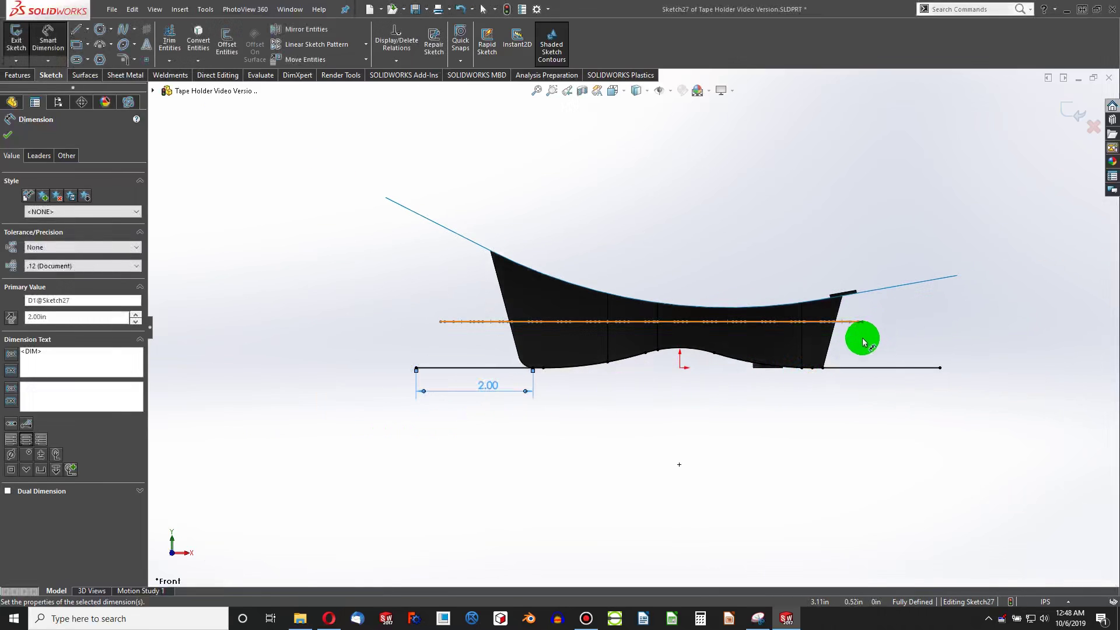
- Extrude the finished lower profile sketch as a surface with a Mid Plane end condition and a depth of 4 in
click(14, 50)
middle_drag(480, 362, 477, 395)
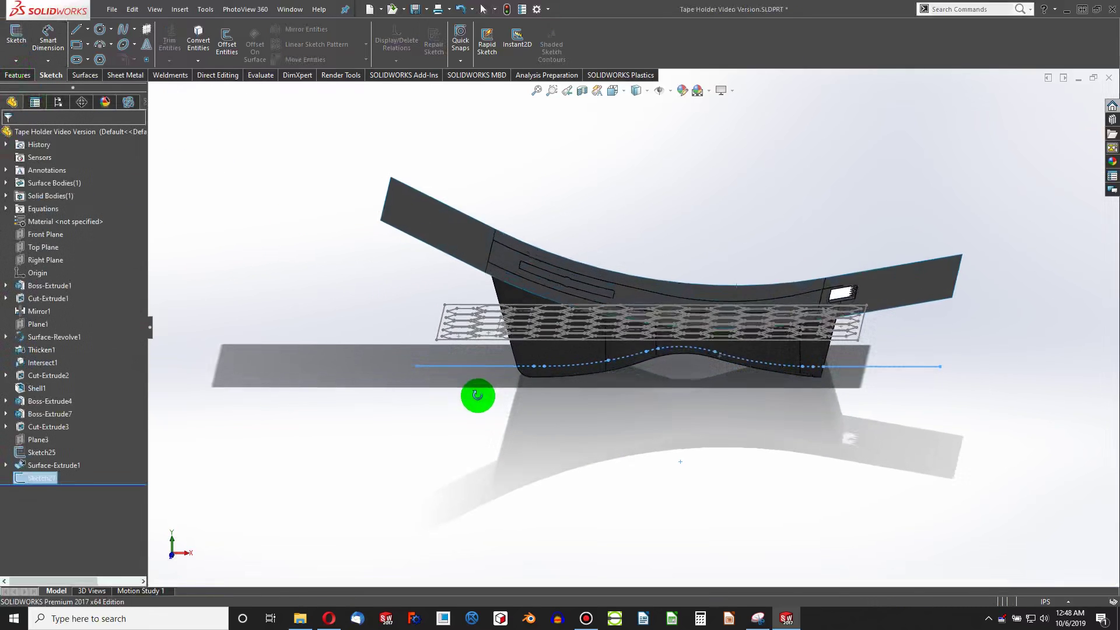
click(85, 75)
click(22, 46)
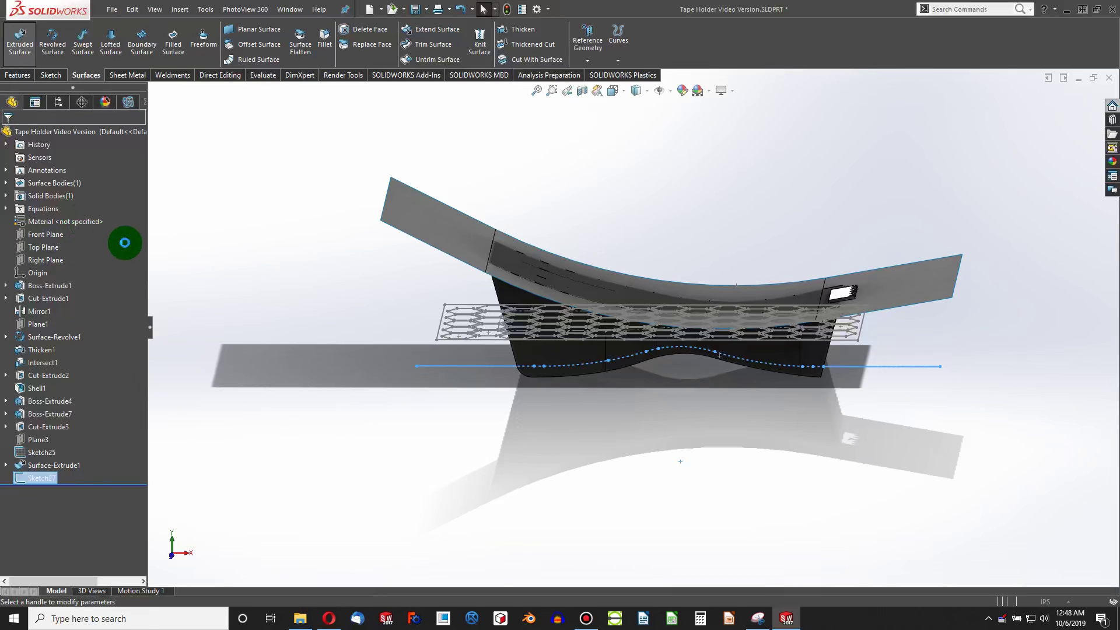
click(65, 205)
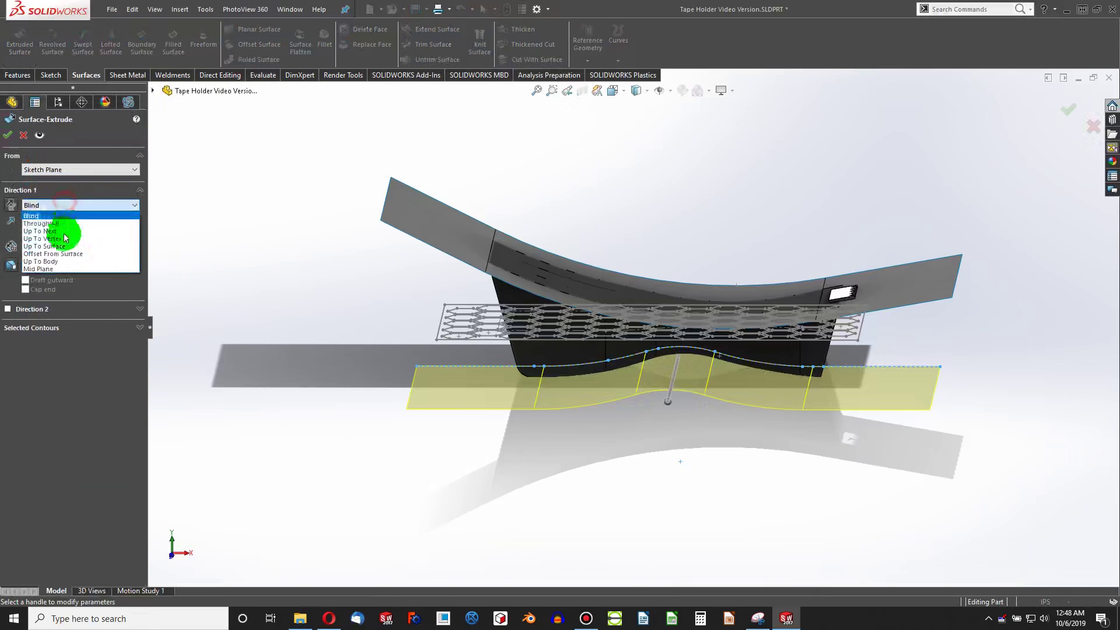
click(60, 260)
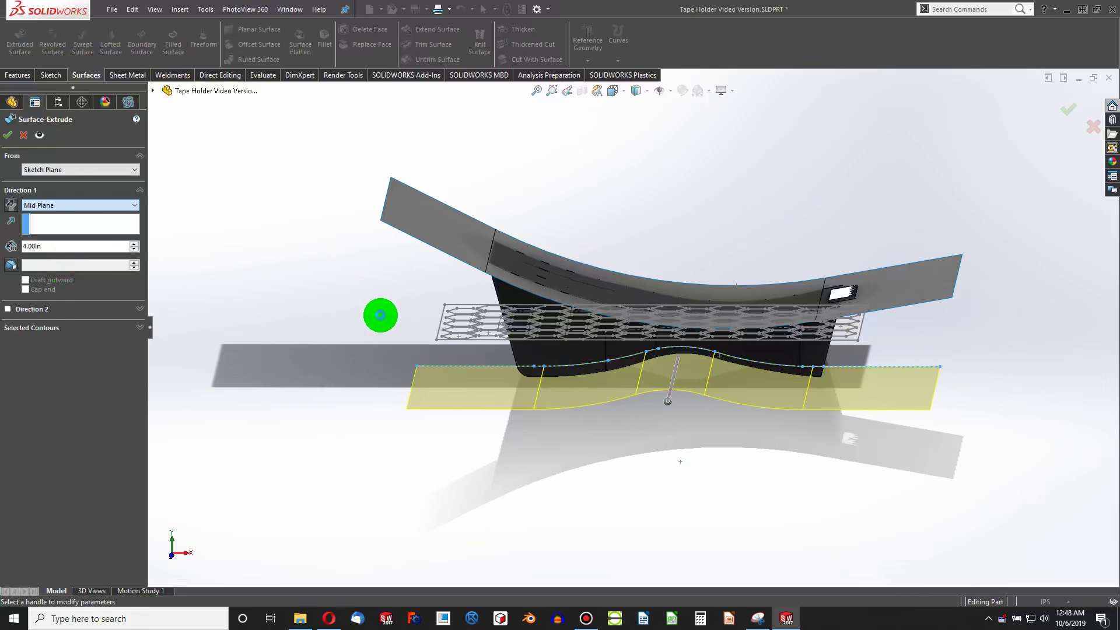
middle_drag(379, 309, 20, 151)
click(5, 136)
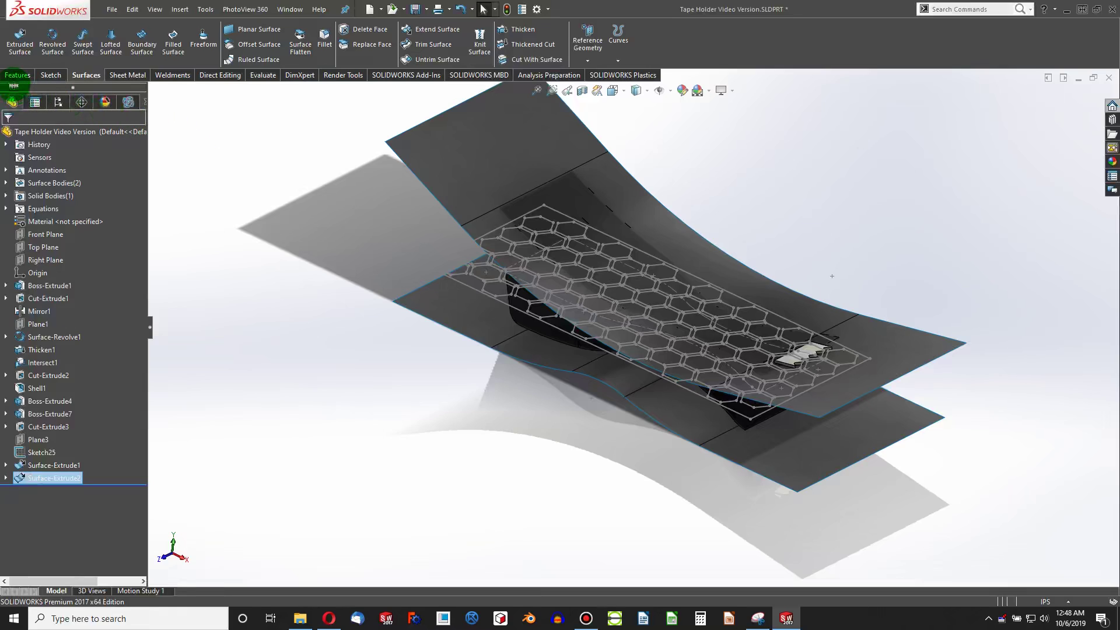
- Start a boss extrude of the honeycomb sketch, replacing the outer rectangle contour with the wall region between the hexagons
click(15, 80)
click(20, 41)
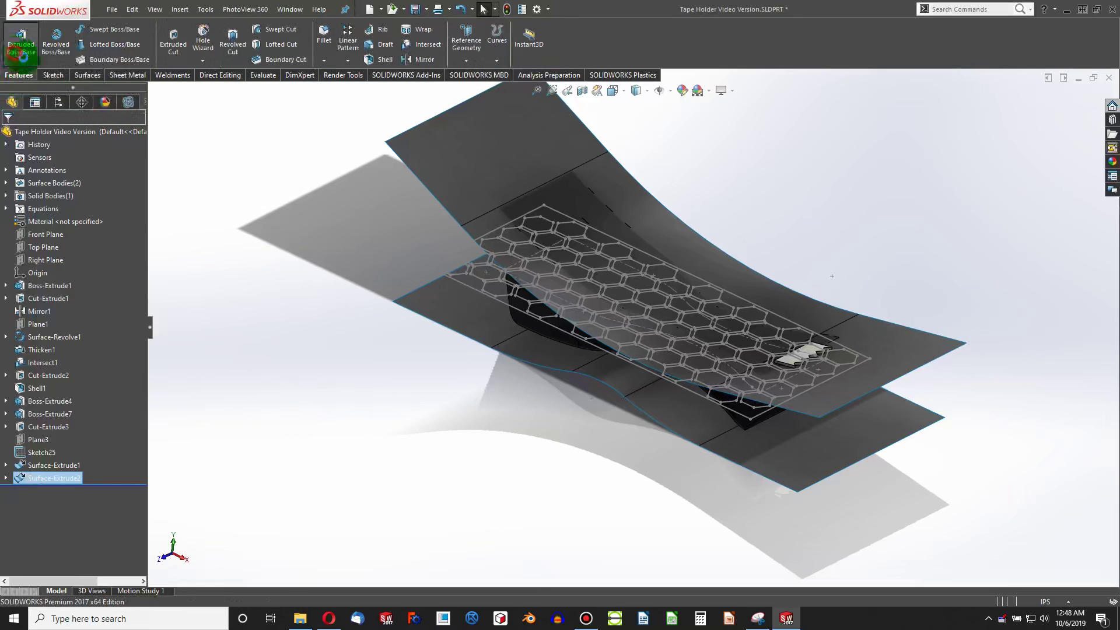
click(465, 286)
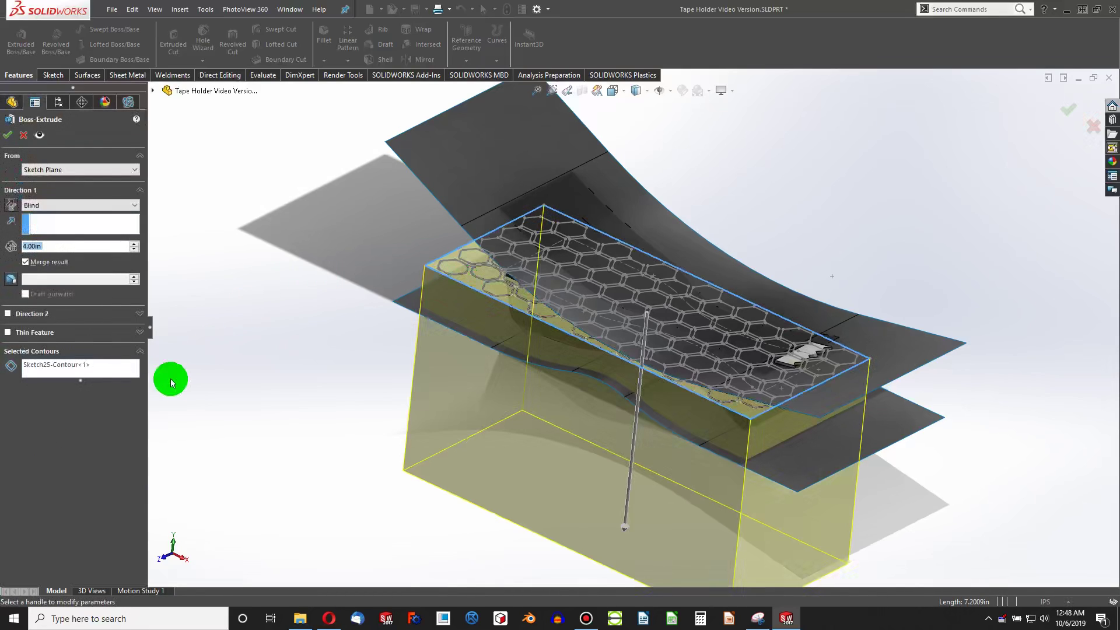
click(101, 373)
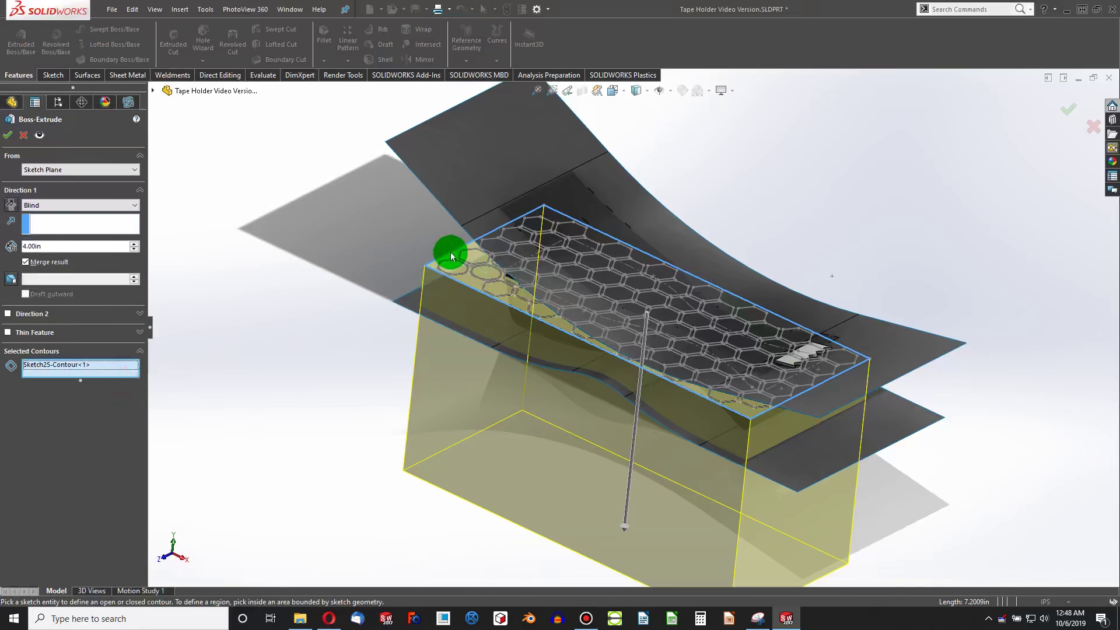
click(445, 275)
scroll(477, 290, down, 2)
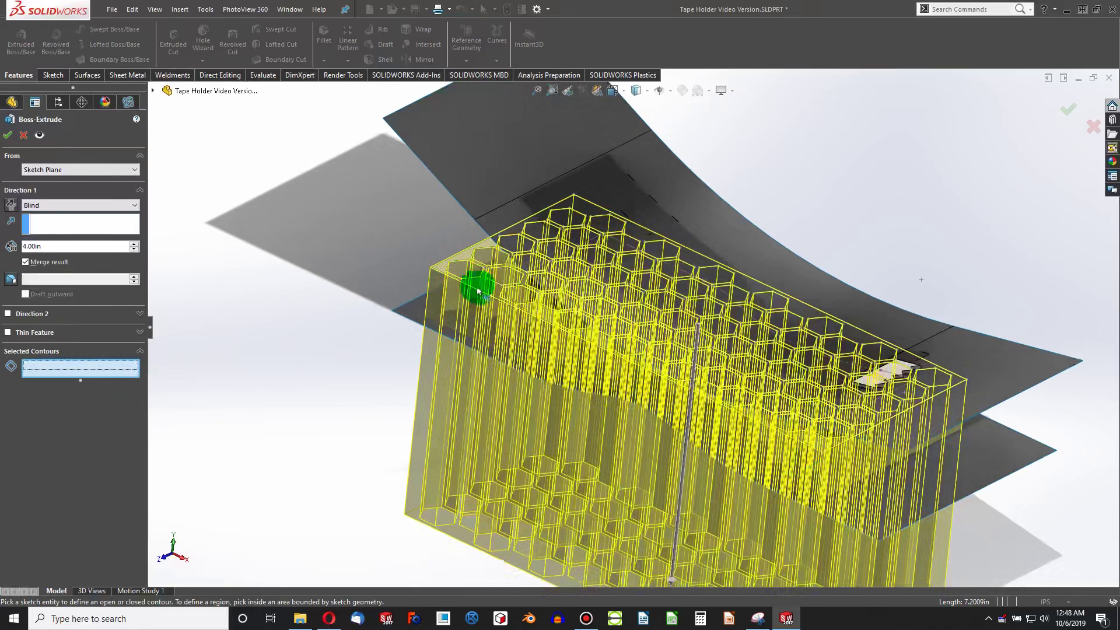
click(442, 271)
scroll(533, 310, up, 3)
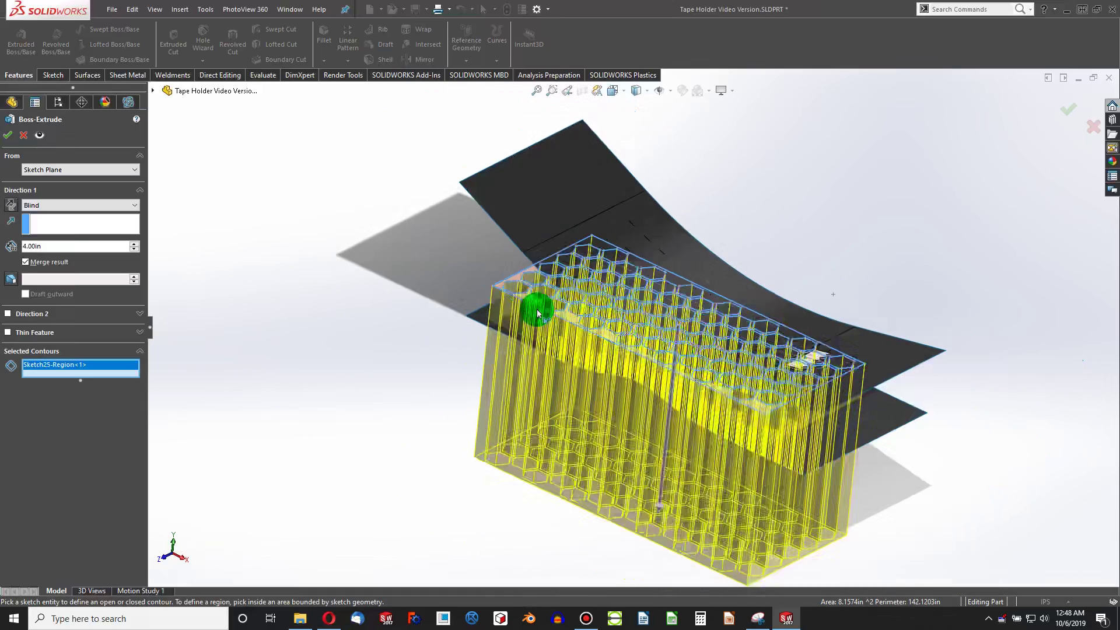
scroll(589, 322, down, 3)
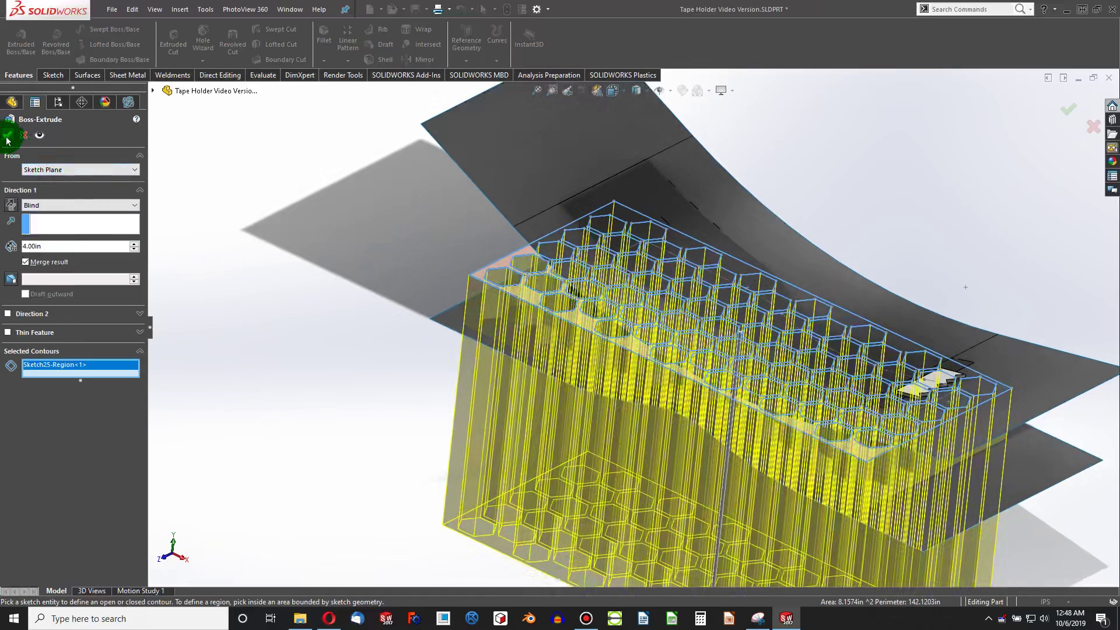
- Set the honeycomb extrude's Direction 1 to Up To Surface, ending at the lower extruded surface
click(68, 207)
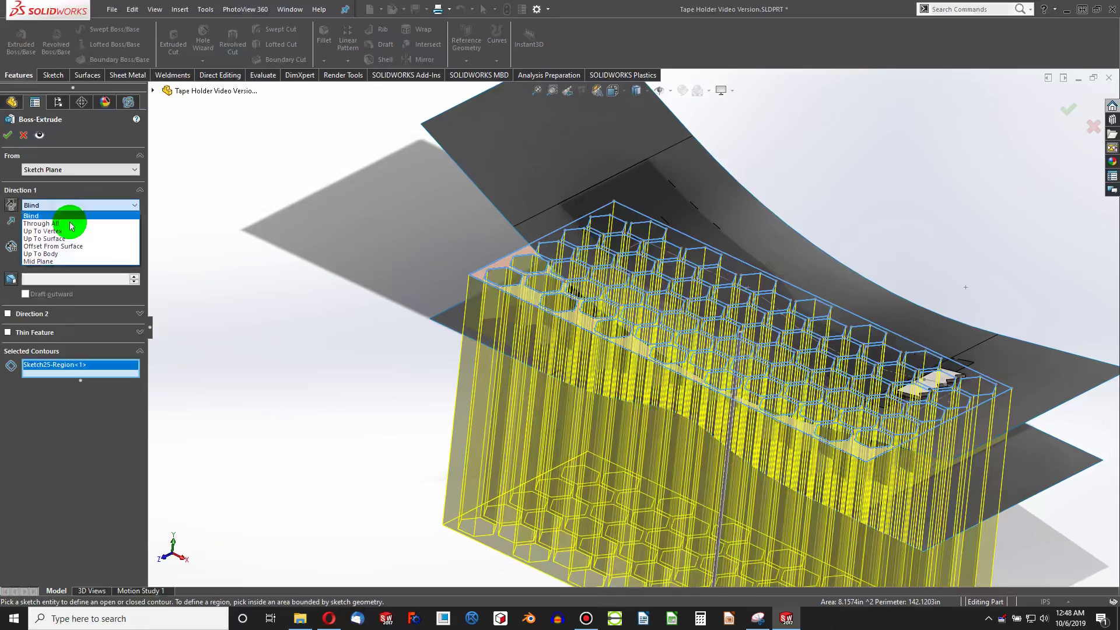
click(69, 244)
click(490, 321)
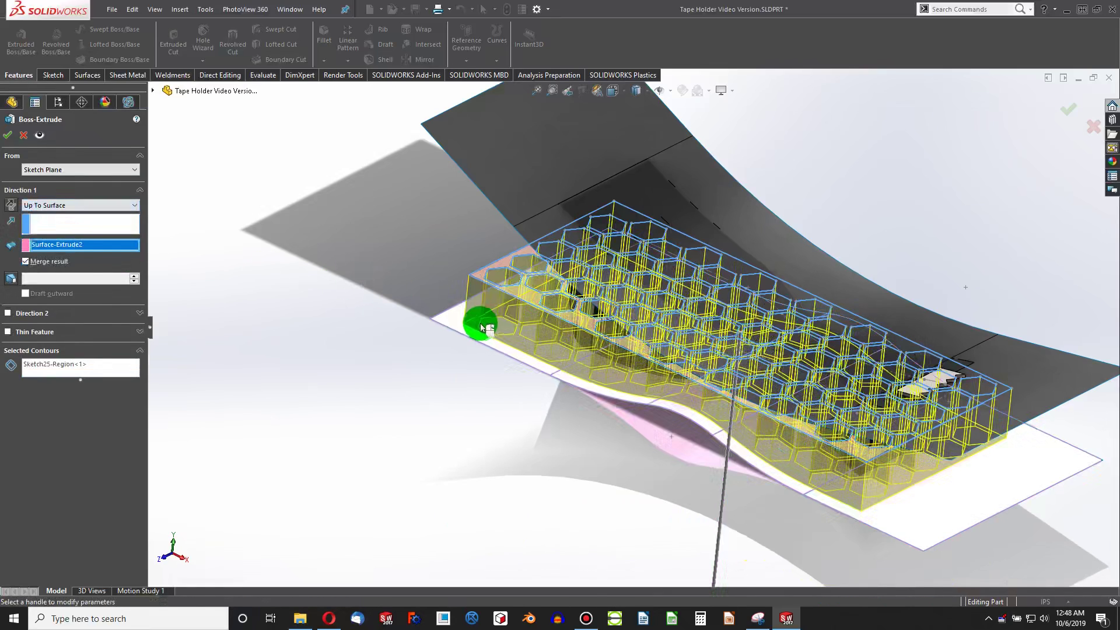
middle_drag(475, 320, 667, 380)
scroll(685, 287, down, 5)
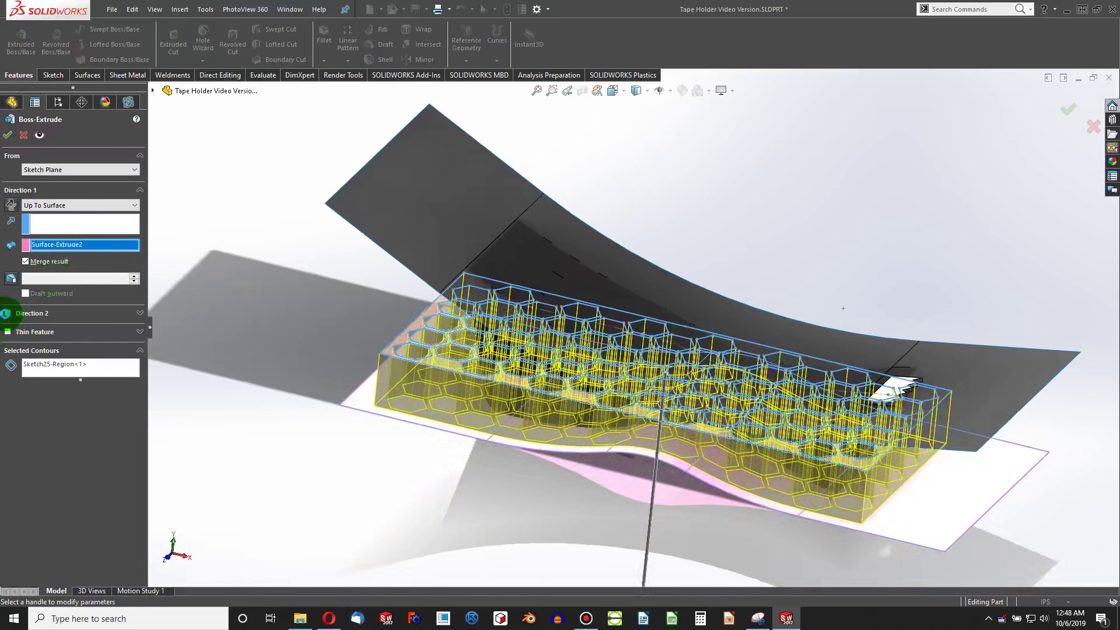
- Enable Direction 2 with Up To Surface, ending at the upper curved surface, and complete the honeycomb extrude
click(8, 313)
click(51, 327)
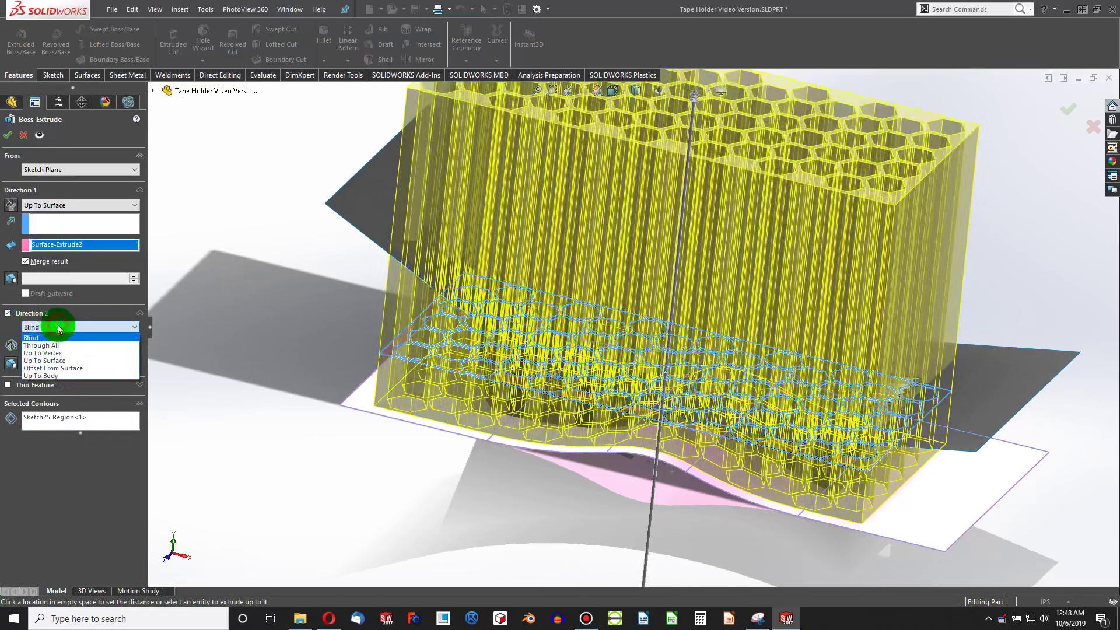
click(61, 355)
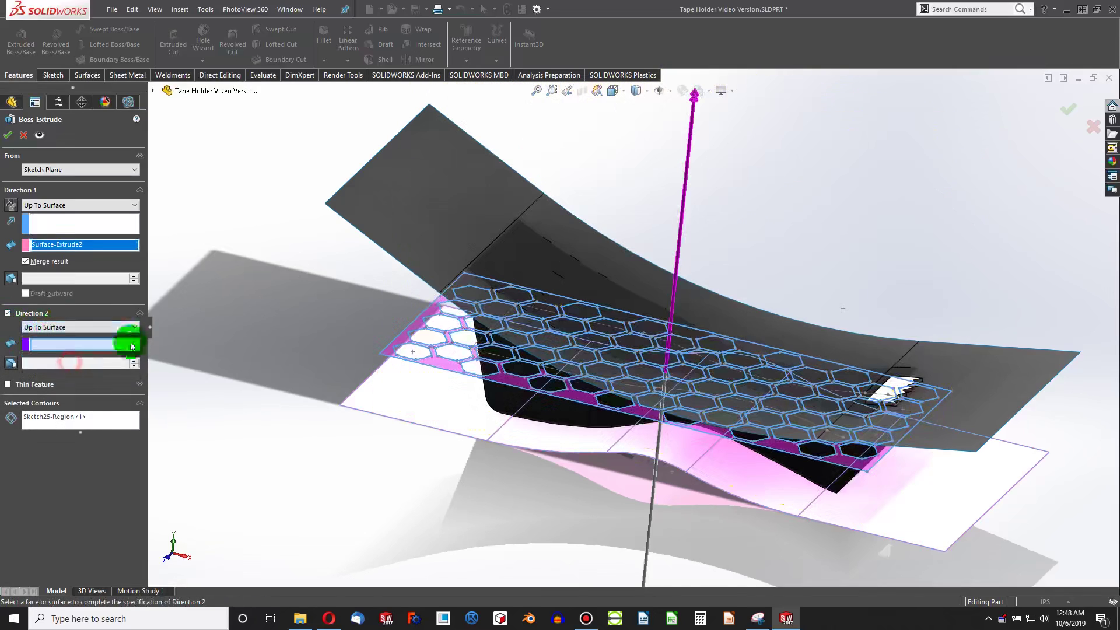
click(418, 227)
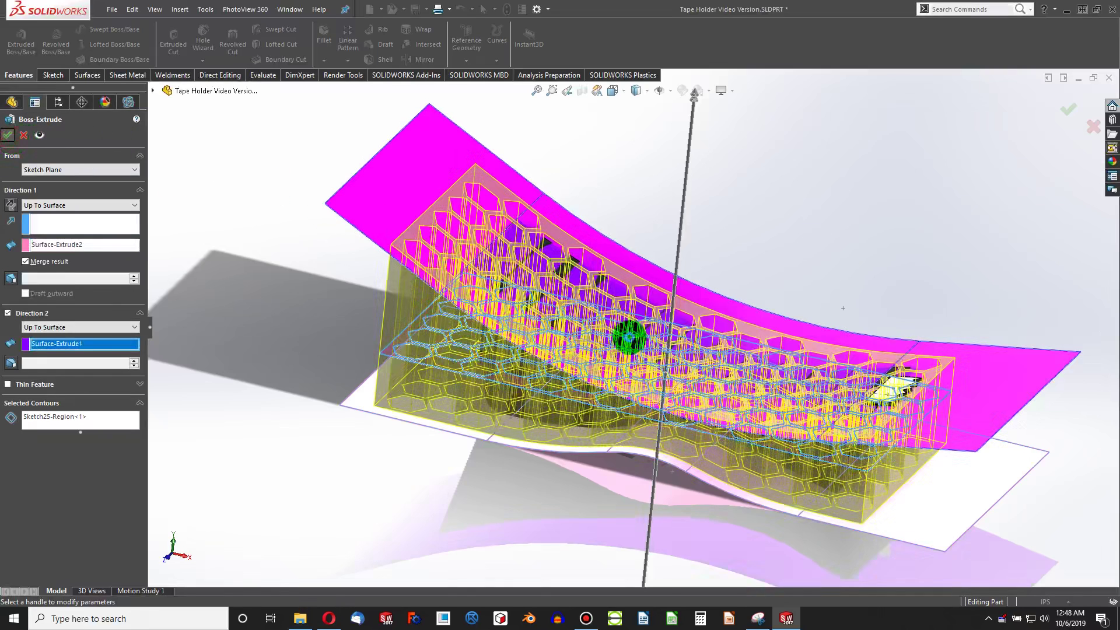
key(Return)
- Hide the upper and lower extruded surface bodies and inspect the honeycomb from above
middle_drag(700, 380, 865, 333)
right_click(865, 332)
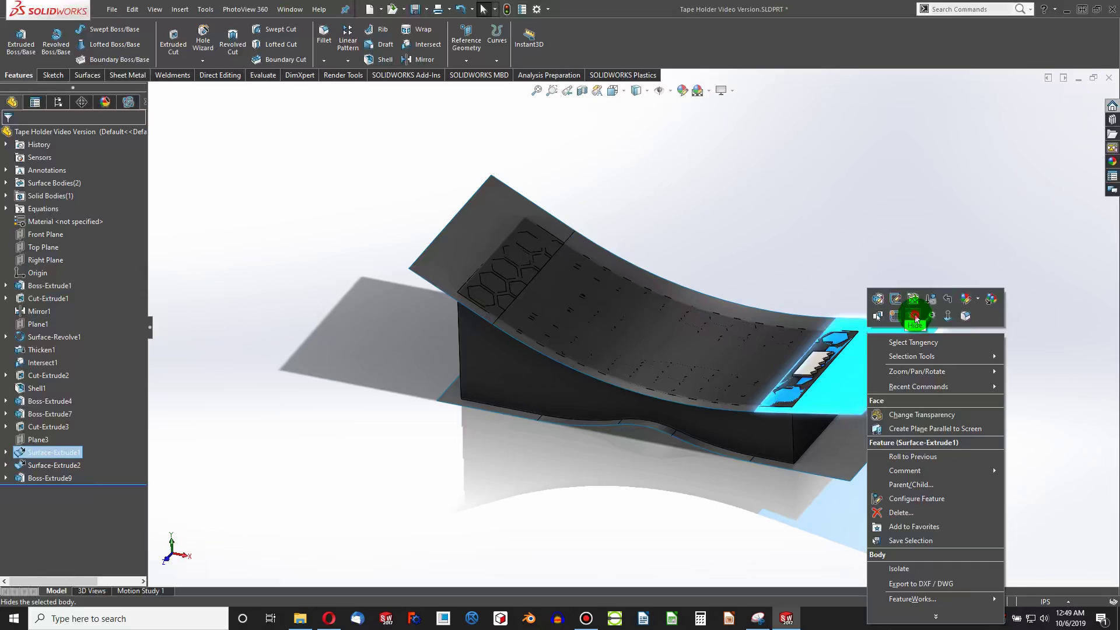
click(901, 313)
right_click(901, 401)
click(933, 324)
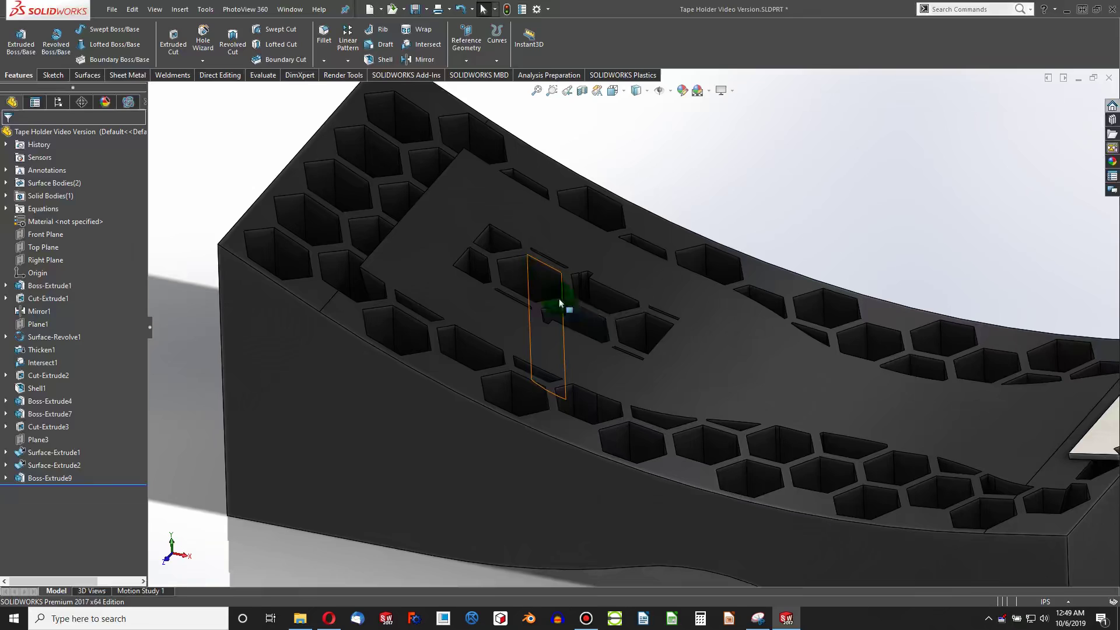
middle_drag(538, 292, 675, 301)
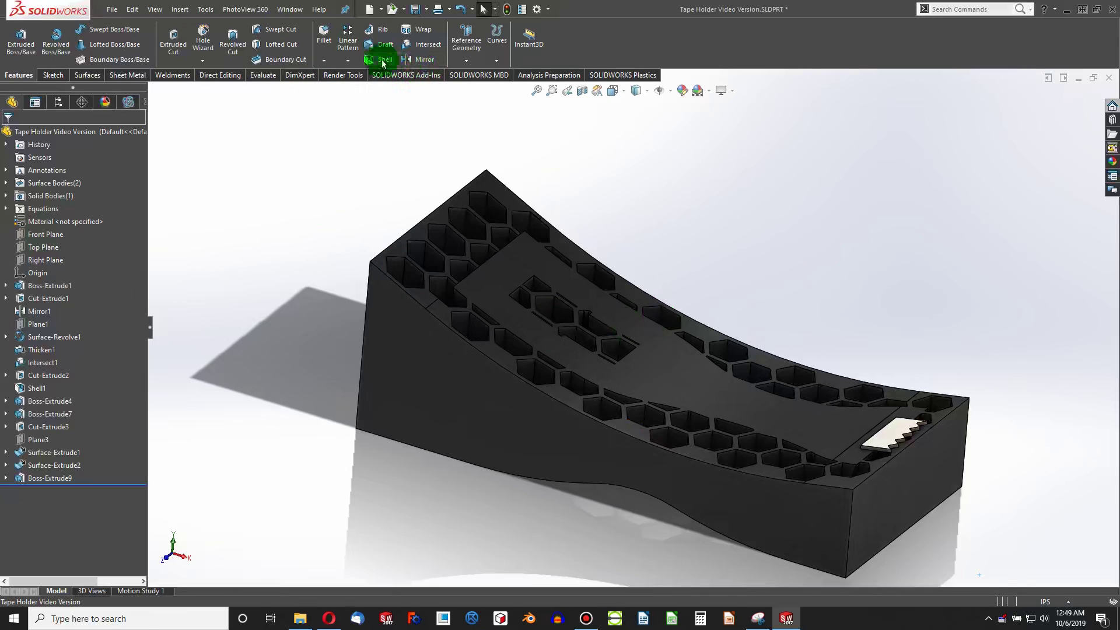
- Edit the honeycomb boss extrude to turn off Merge result so it forms a separate solid body
click(418, 47)
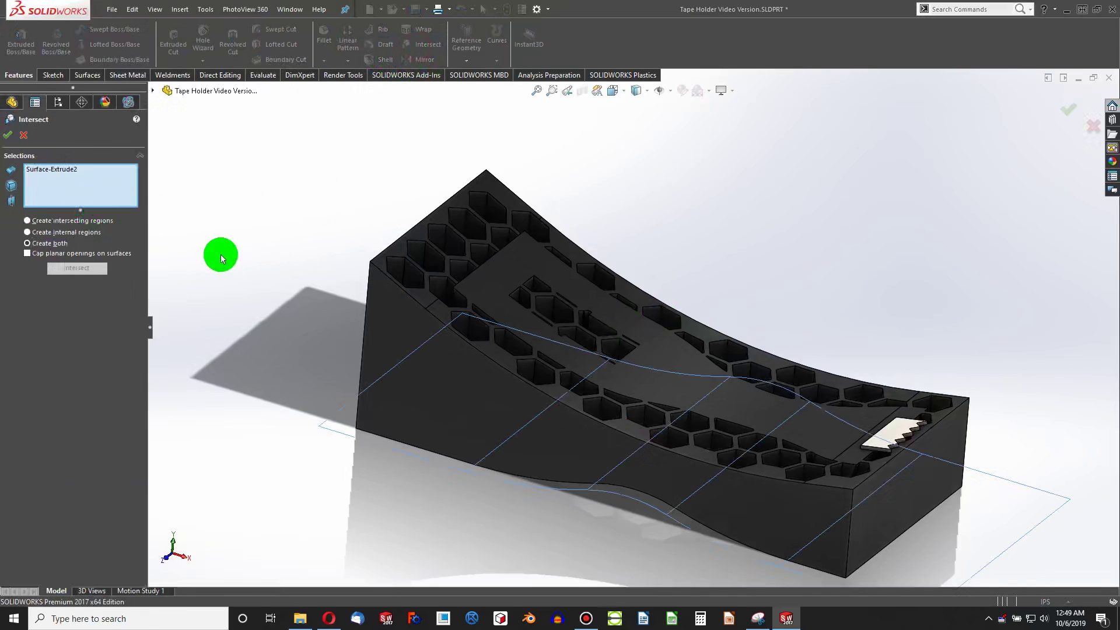
click(7, 136)
right_click(397, 286)
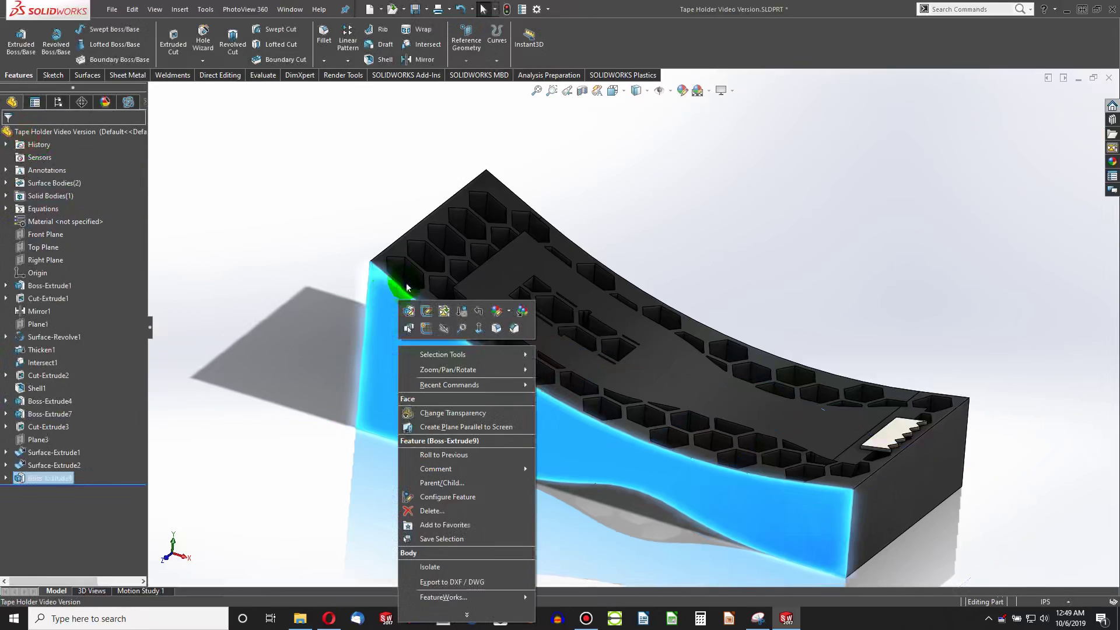
click(411, 318)
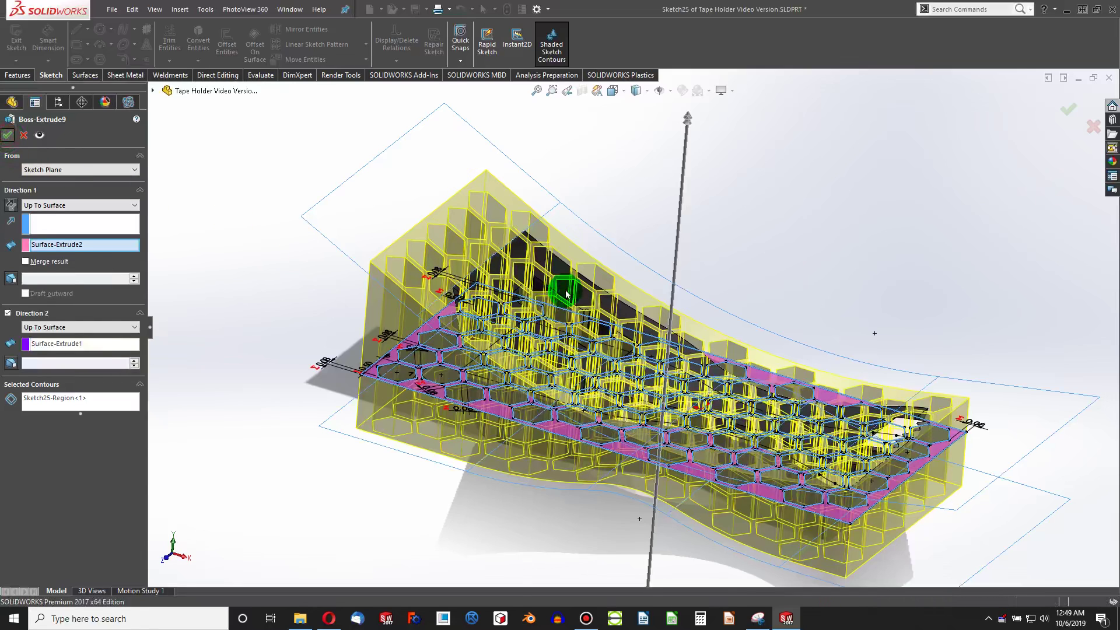
key(Return)
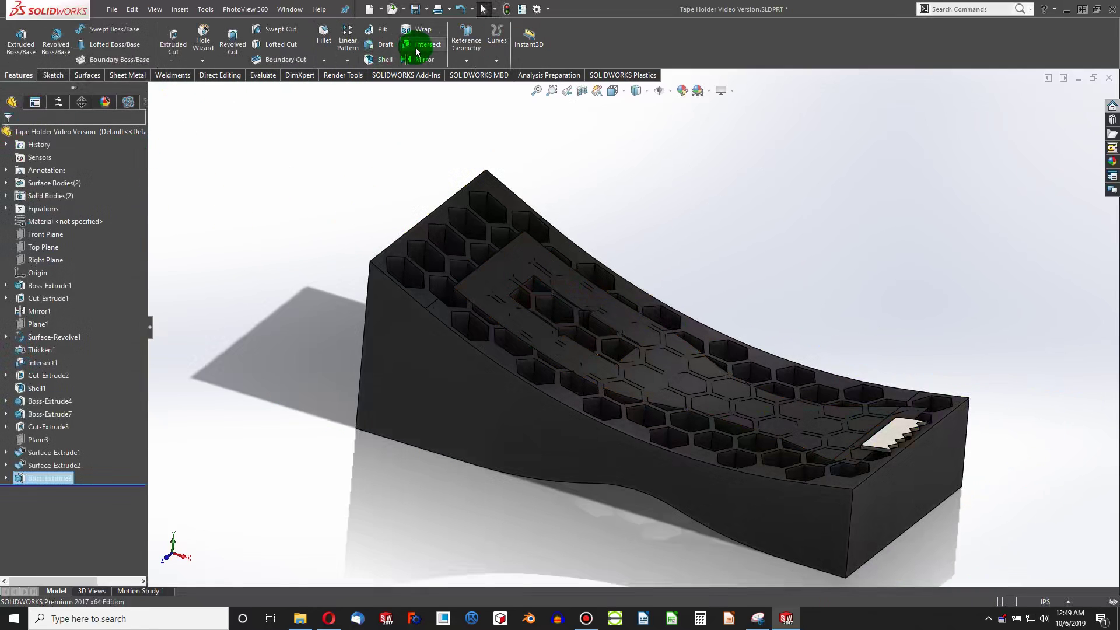
- Start an Intersect between the honeycomb body and the tape holder body with Create both, and compute the regions
click(418, 51)
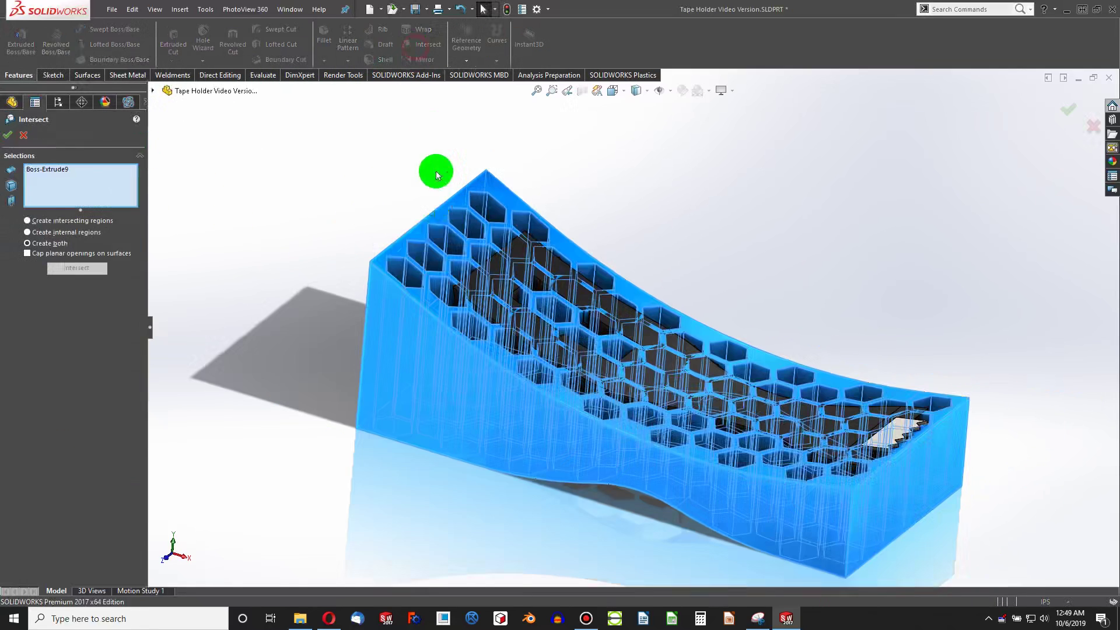
click(484, 280)
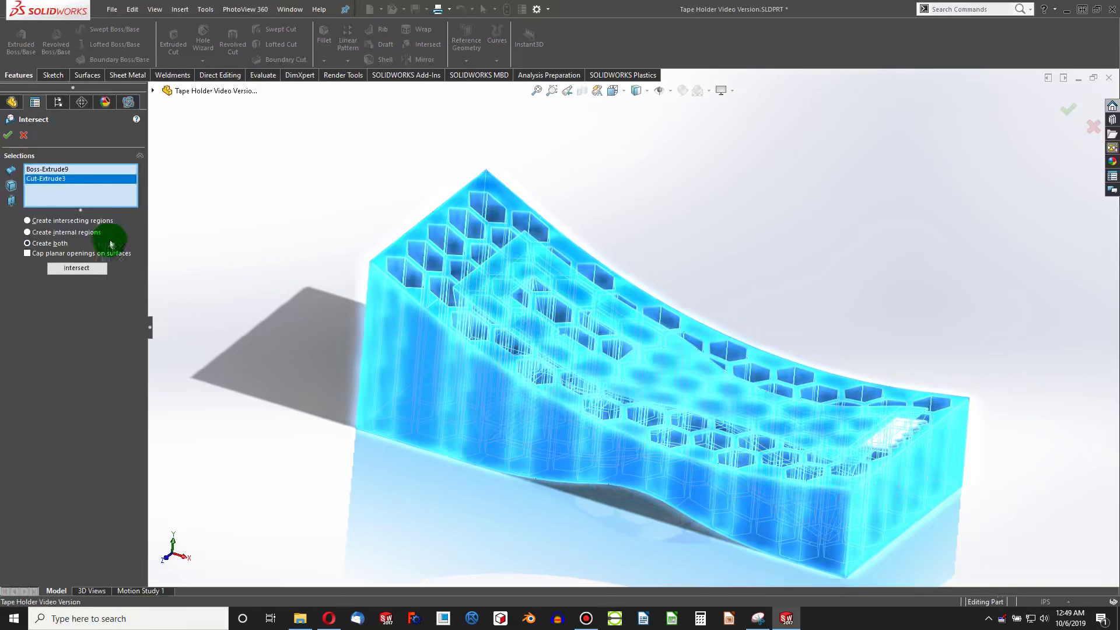
scroll(951, 440, down, 10)
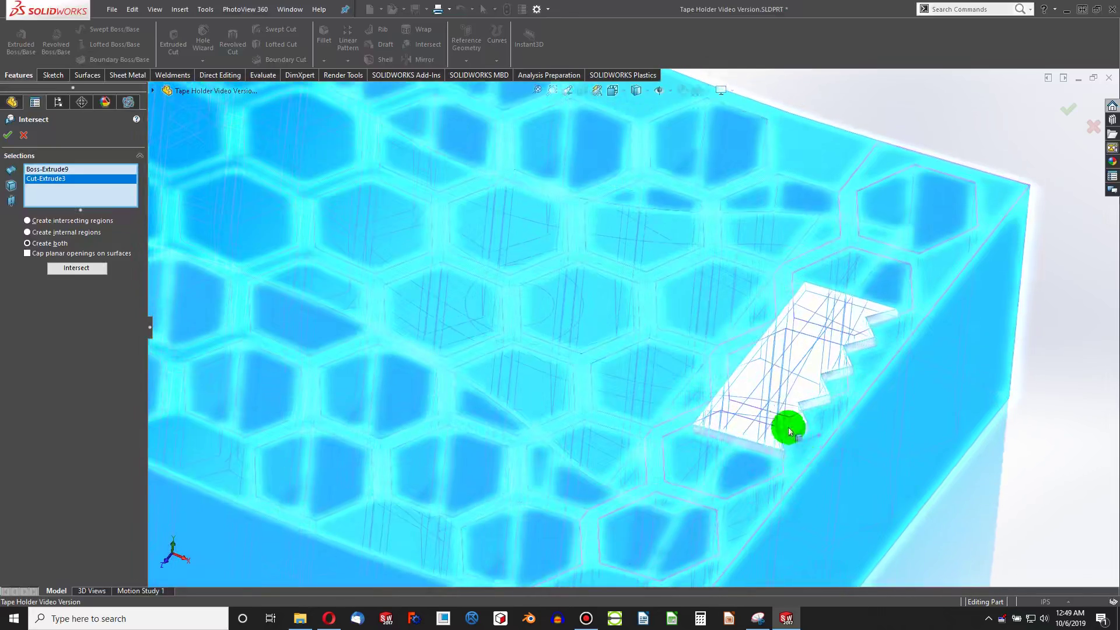
click(781, 402)
click(669, 378)
scroll(669, 378, up, 8)
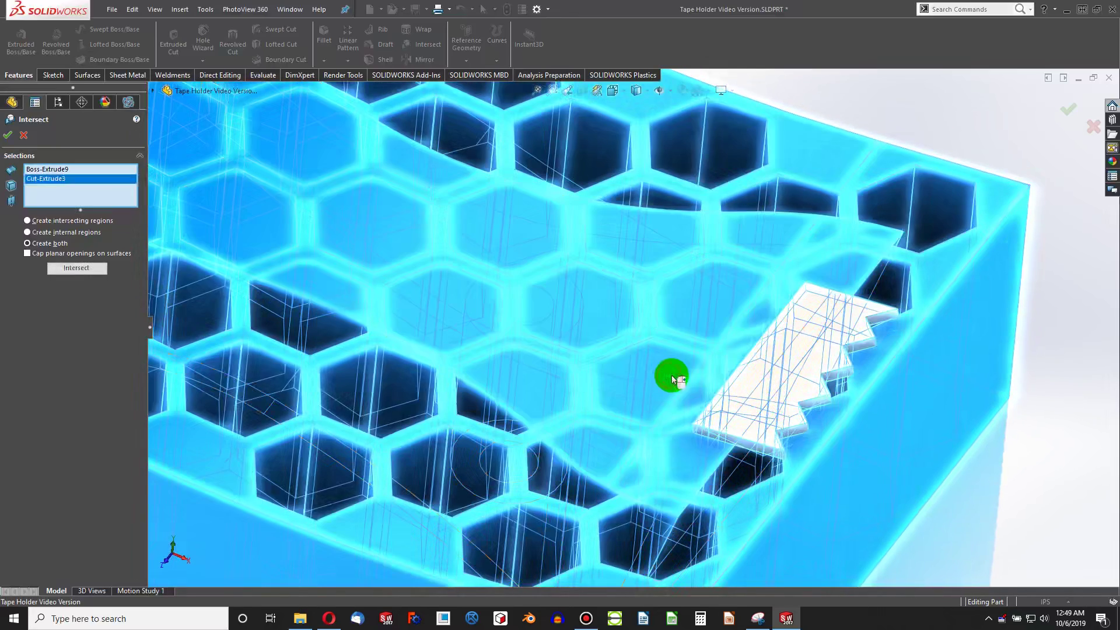
scroll(478, 272, down, 8)
scroll(491, 272, up, 8)
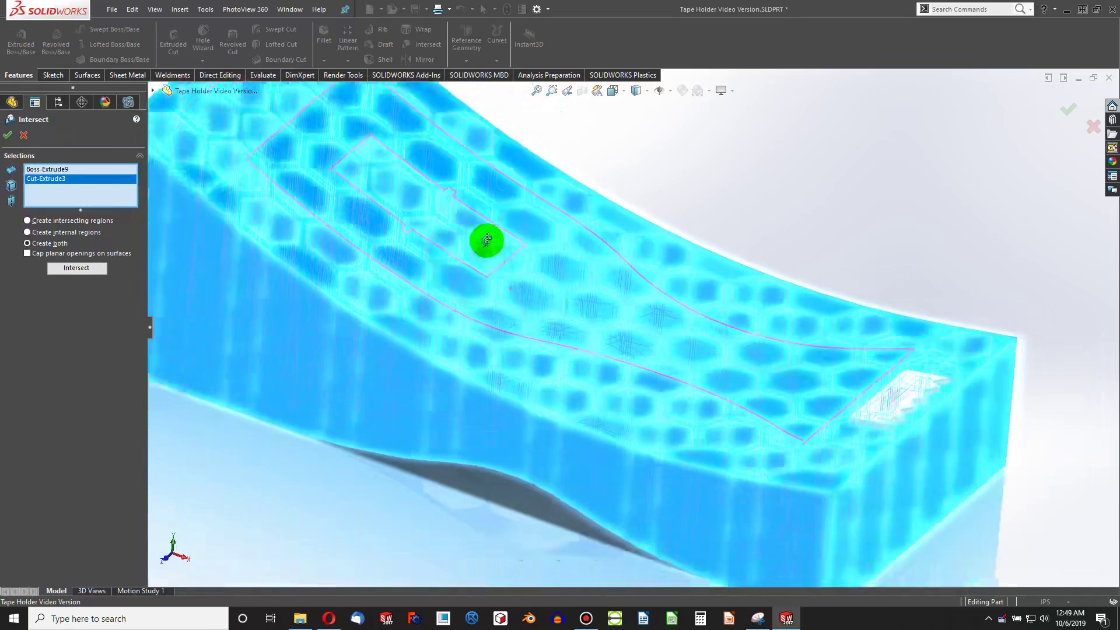
click(69, 269)
click(253, 299)
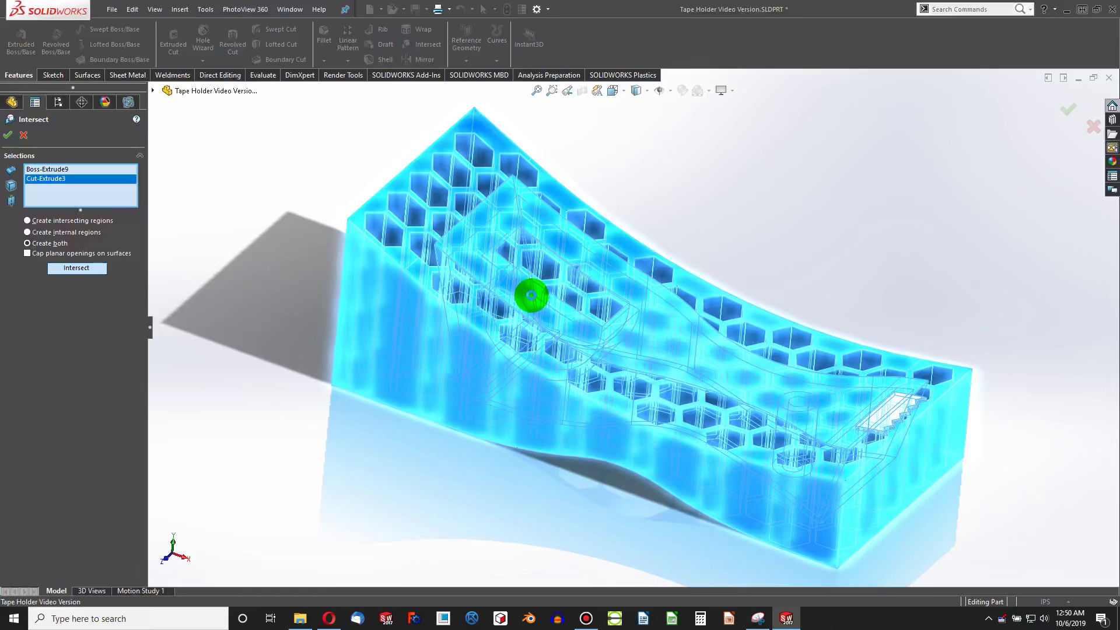
click(77, 267)
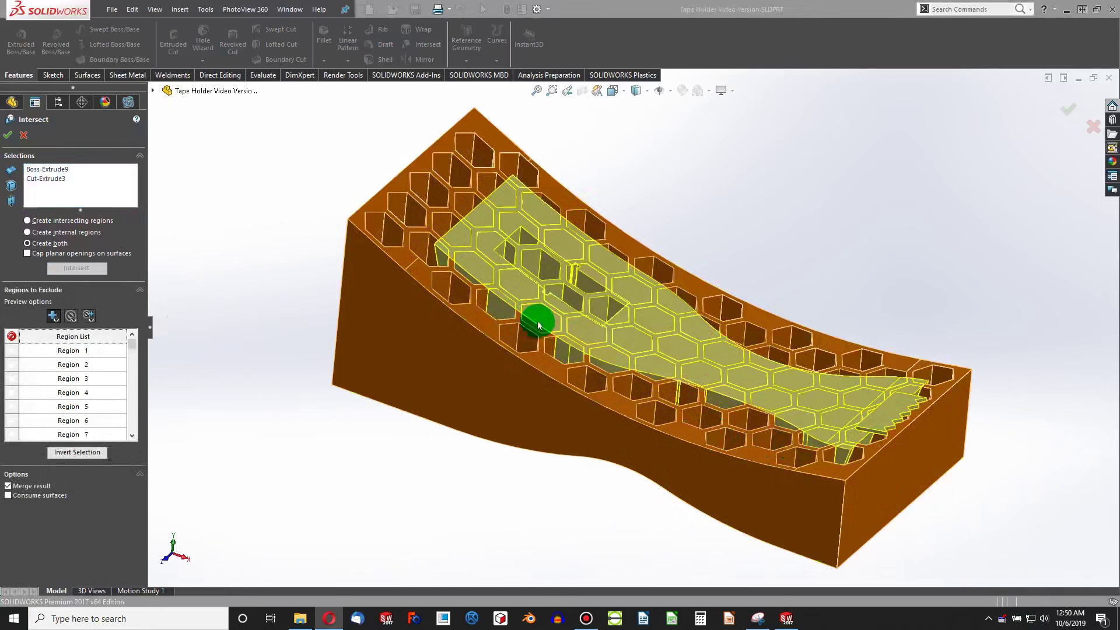
- Exclude the honeycomb region lying outside the tape holder's outer walls from the Intersect
scroll(538, 324, down, 5)
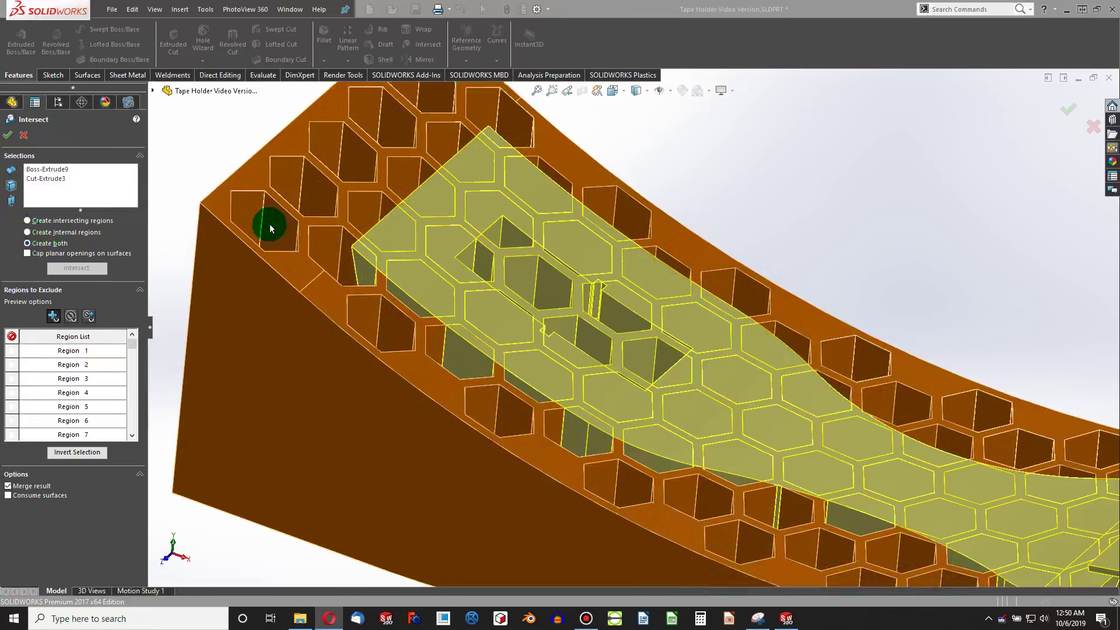
click(270, 228)
scroll(280, 238, up, 3)
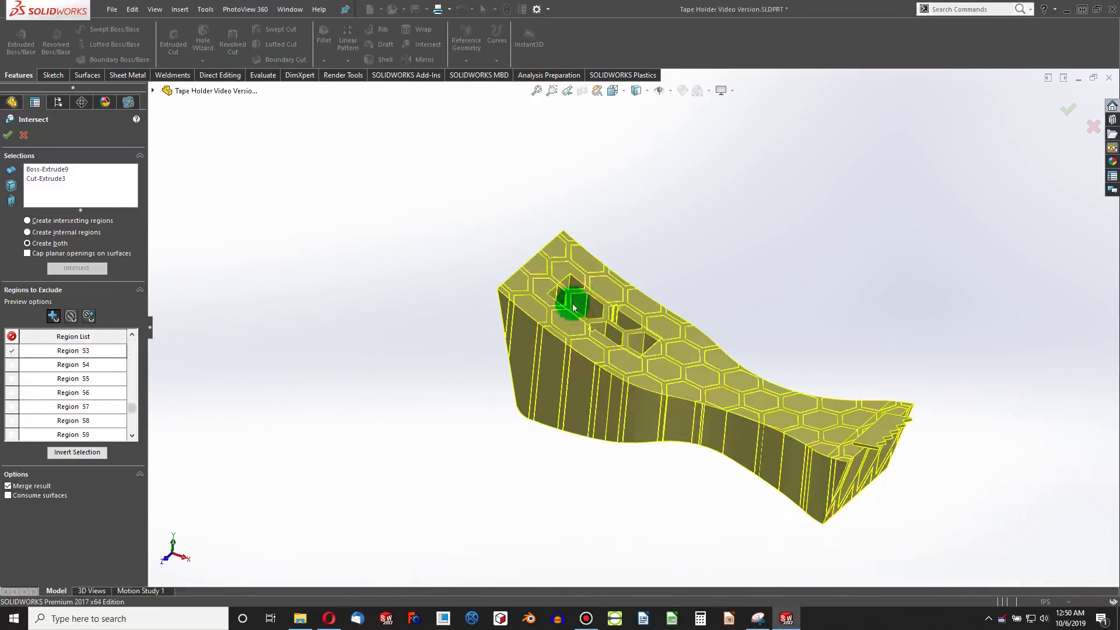
- Exclude the honeycomb wall regions that cross the rectangular tape slot from the Intersect
scroll(655, 347, down, 5)
scroll(654, 345, up, 4)
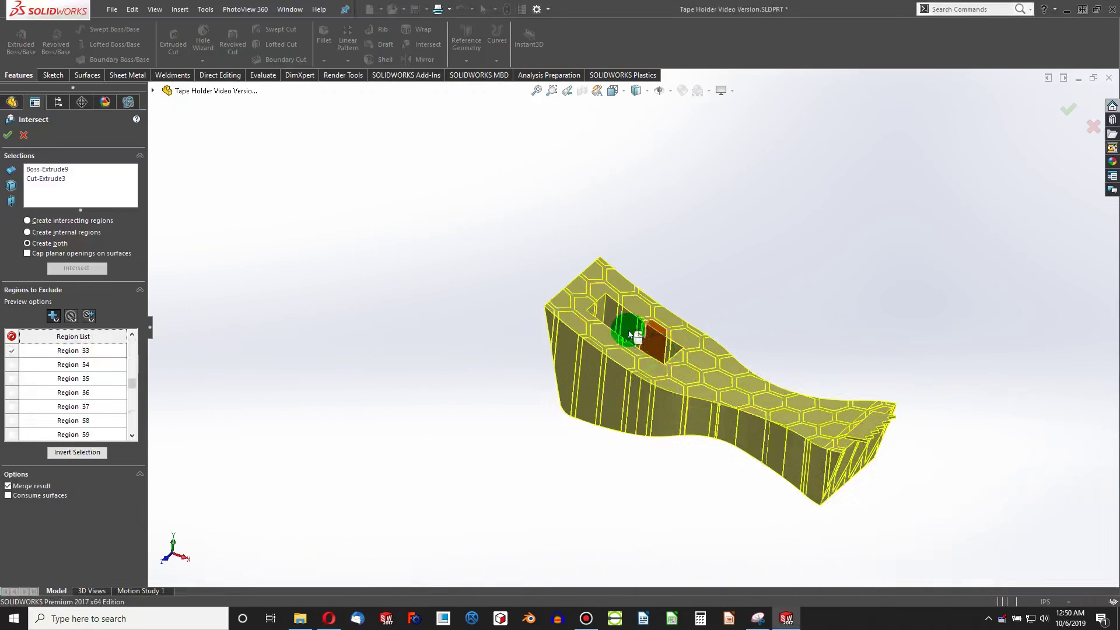
scroll(664, 343, down, 10)
click(677, 314)
scroll(675, 313, up, 3)
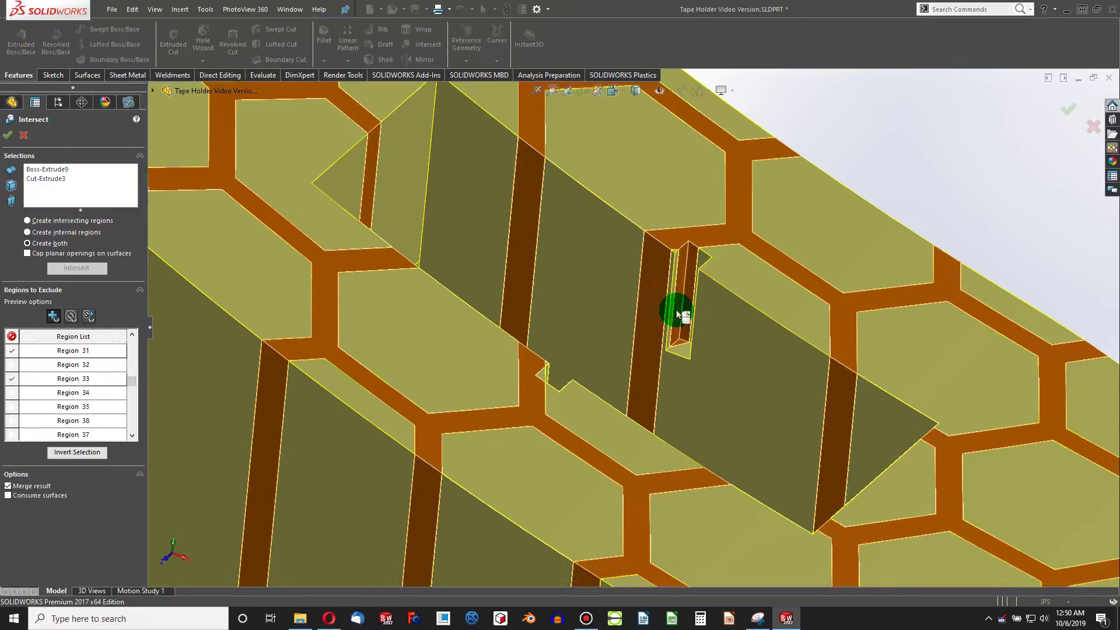
- Exclude the small leftover honeycomb regions in the tape slot's side notches
scroll(607, 430, down, 8)
scroll(560, 395, down, 5)
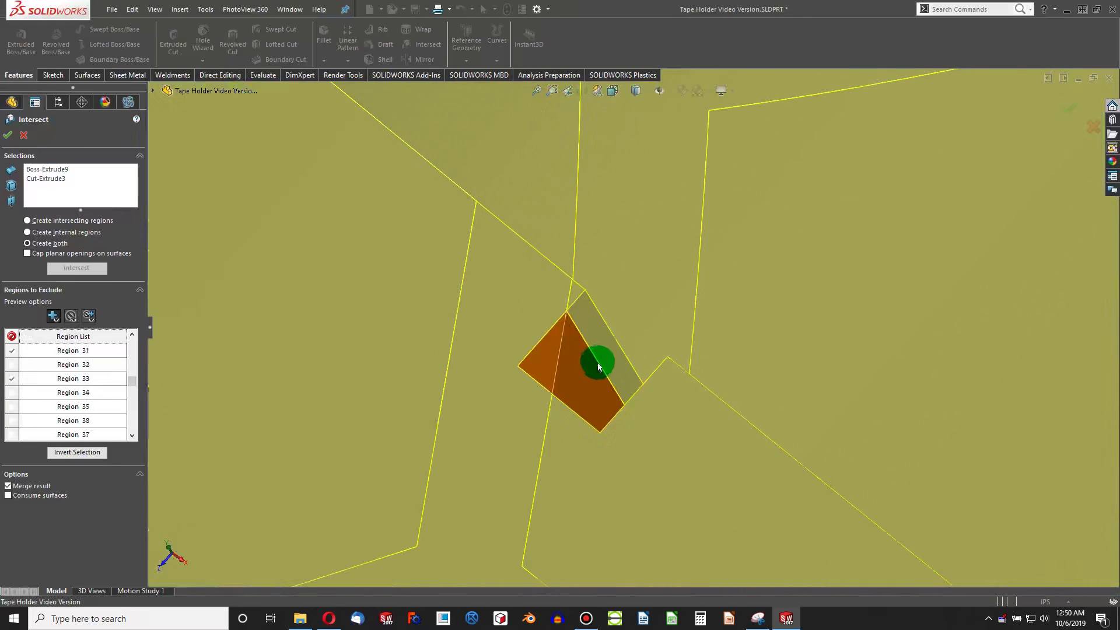
scroll(601, 379, down, 3)
scroll(612, 443, up, 5)
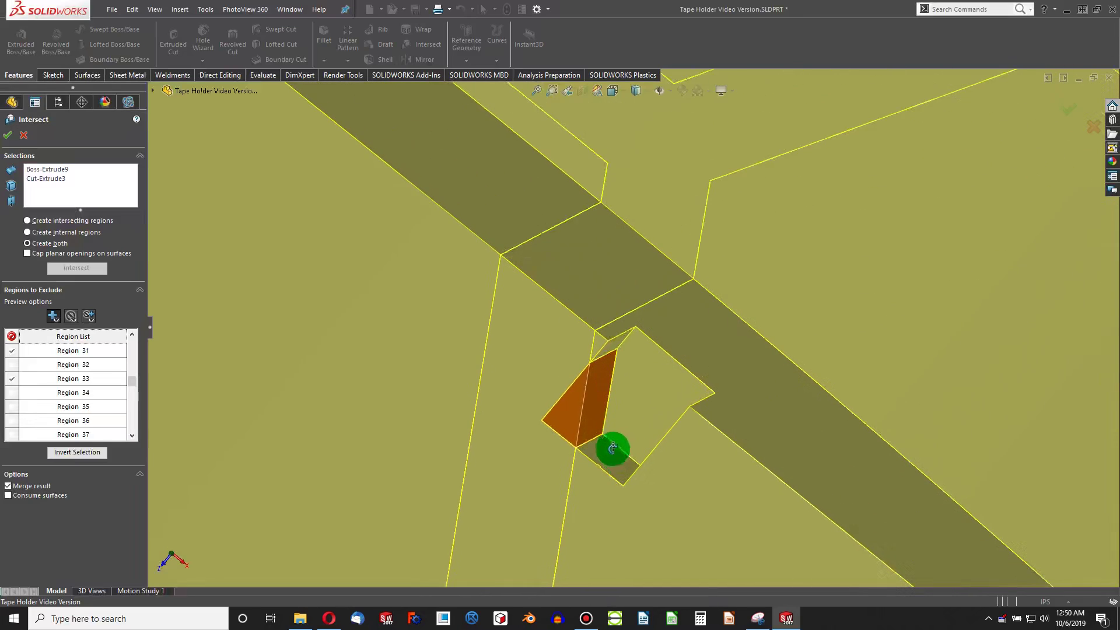
scroll(598, 429, up, 5)
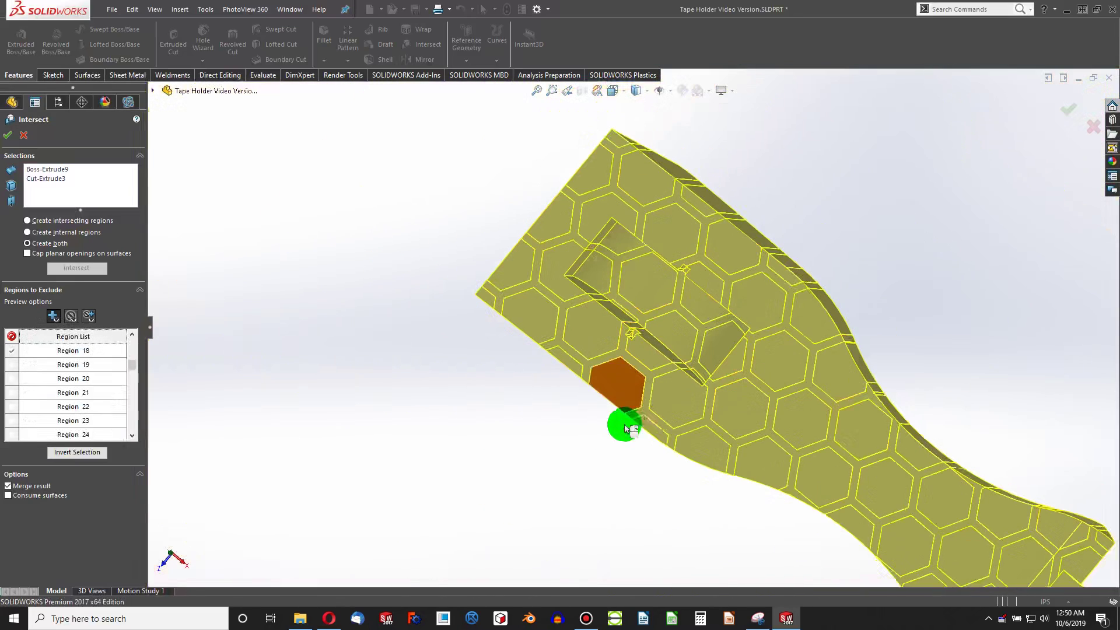
- Exclude the honeycomb pieces inside the hole of the round post on the holder's underside
scroll(804, 461, down, 5)
middle_drag(788, 401, 434, 432)
middle_drag(510, 345, 662, 195)
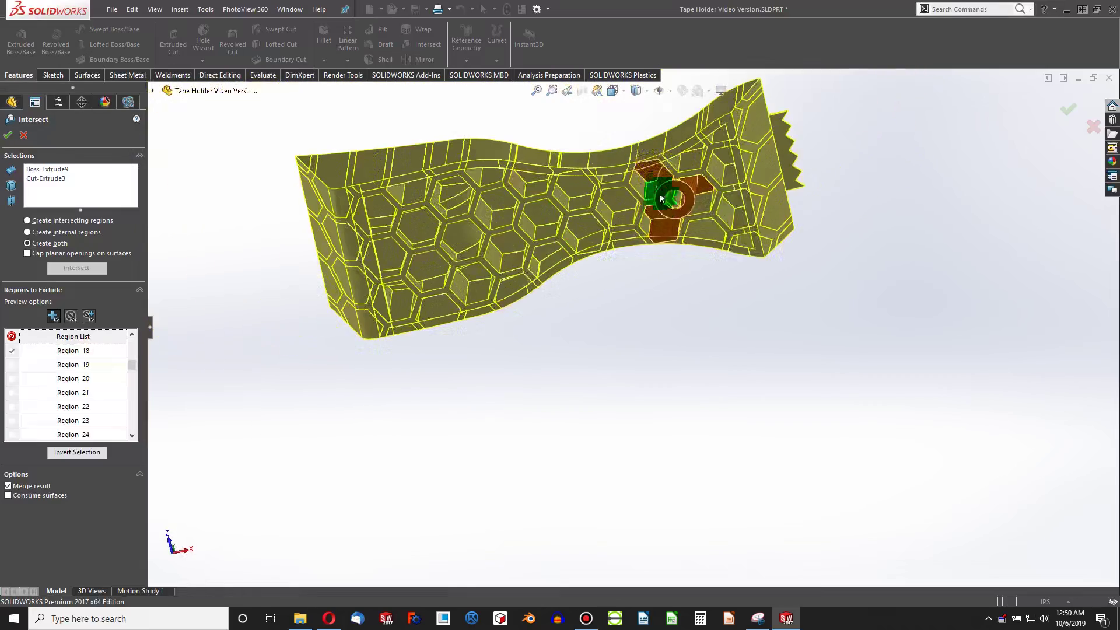
scroll(675, 233, down, 5)
click(676, 220)
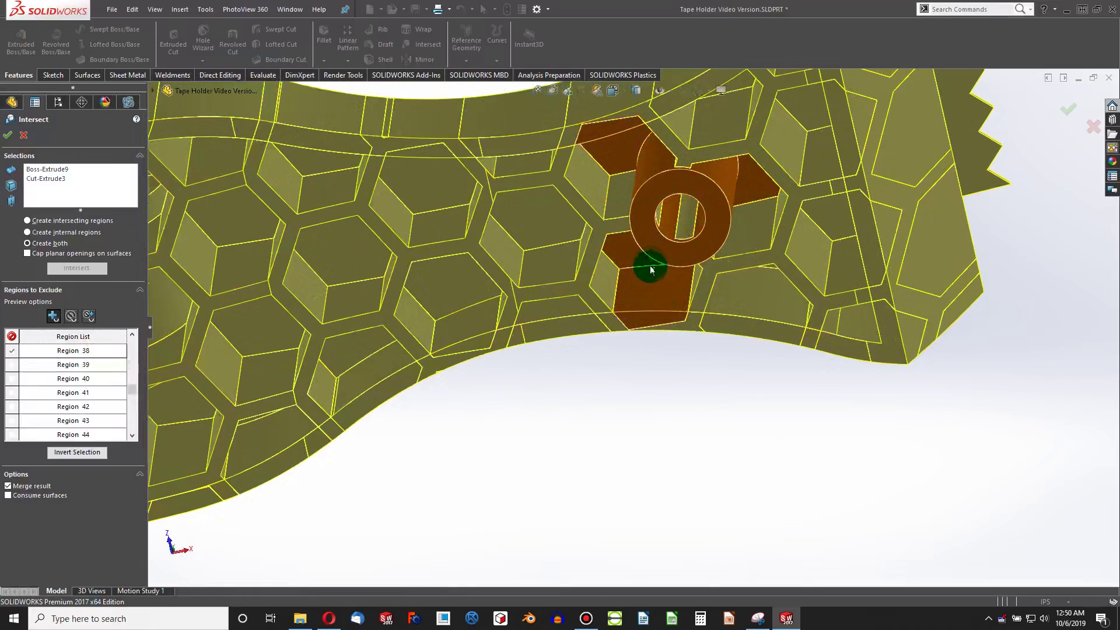
- Check the slot for leftover honeycomb and complete the Intersect with Merge result on
scroll(651, 225, up, 5)
middle_drag(443, 301, 96, 152)
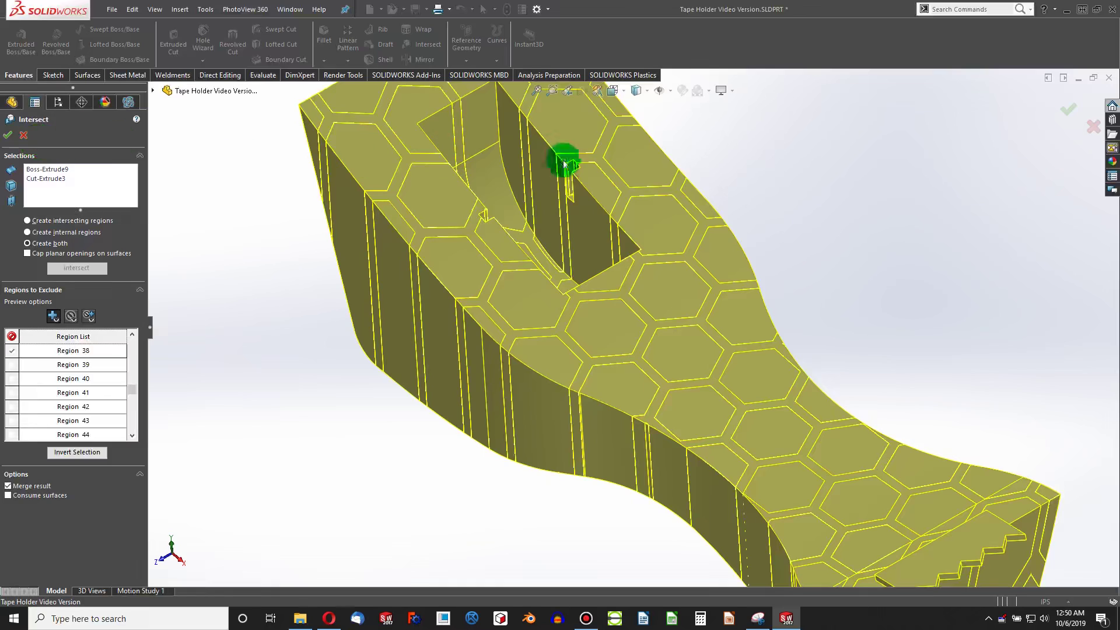
shift+middle_drag(565, 160, 149, 244)
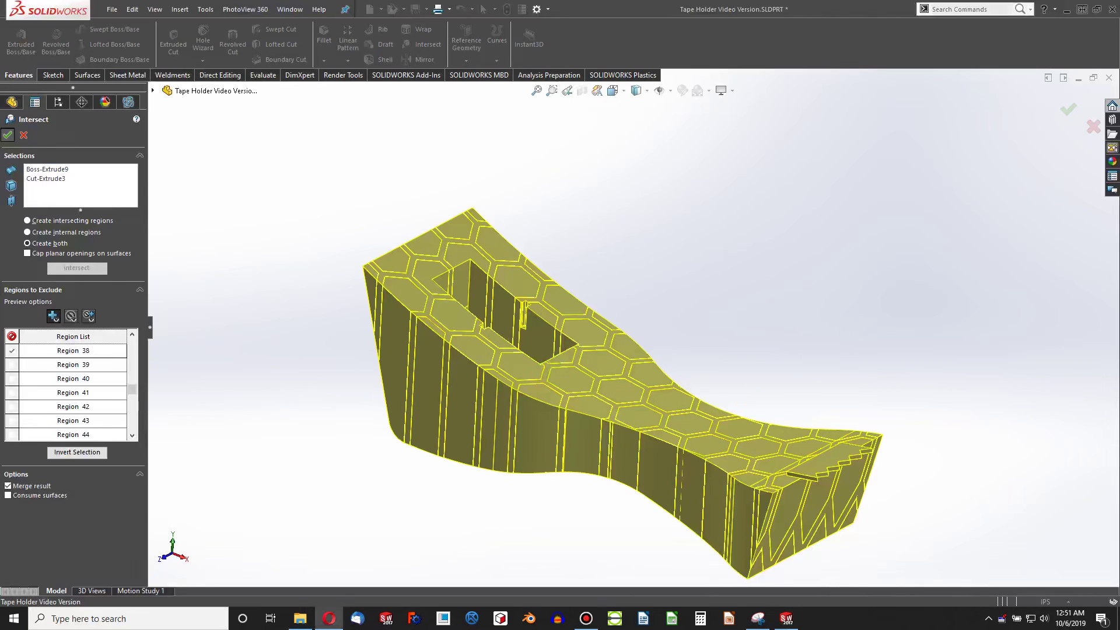
key(Return)
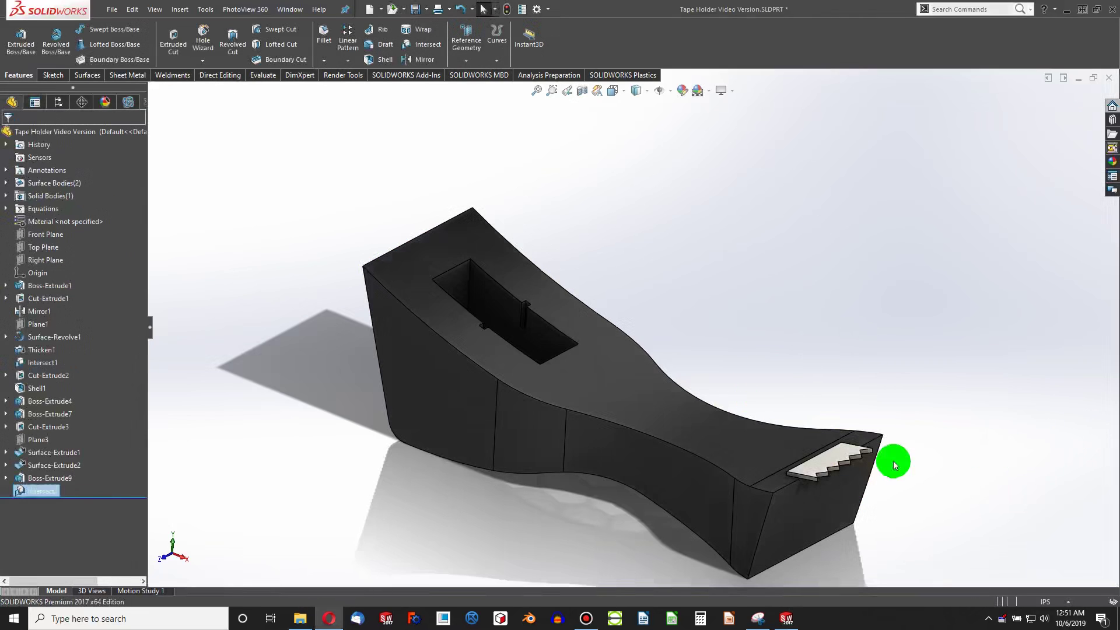
- Inspect the merged tape holder from its honeycomb underside and from above
scroll(621, 383, down, 3)
middle_drag(620, 383, 575, 320)
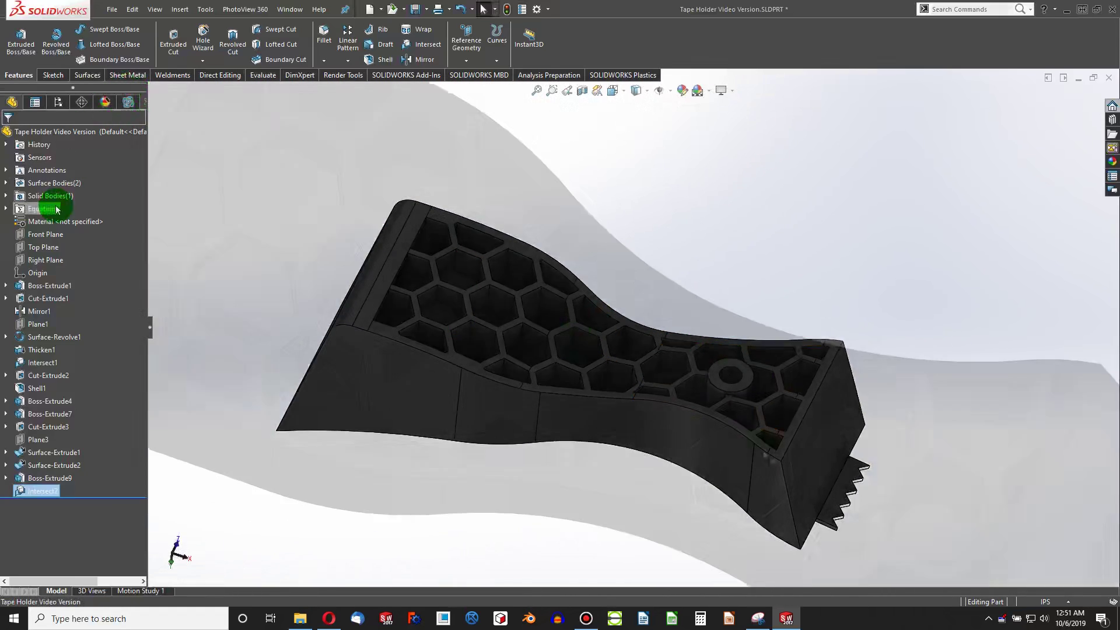
middle_drag(344, 330, 505, 338)
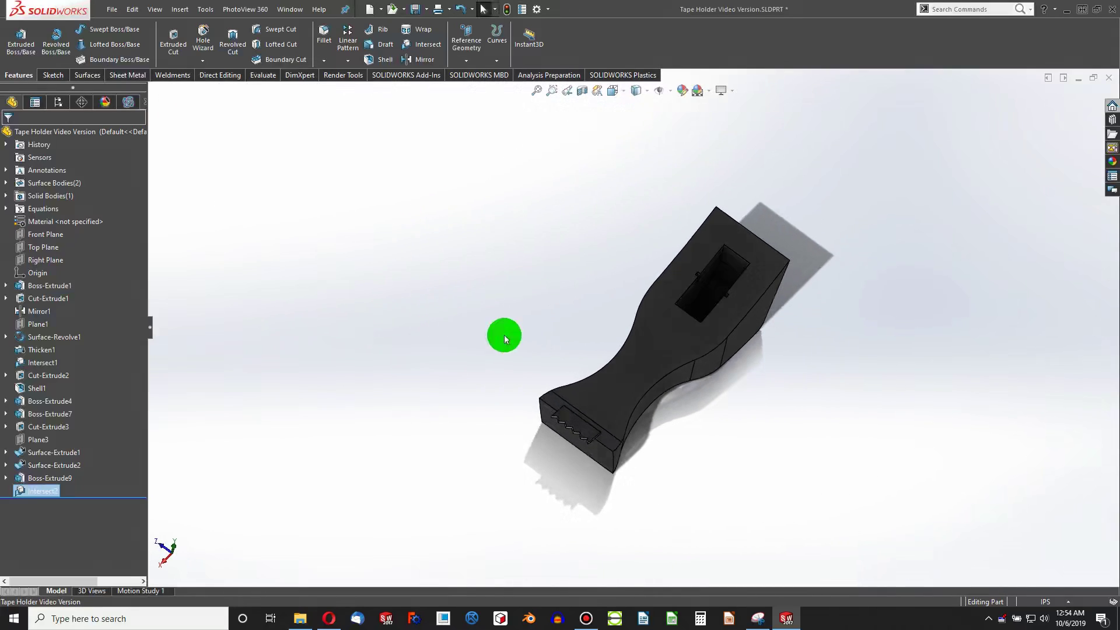